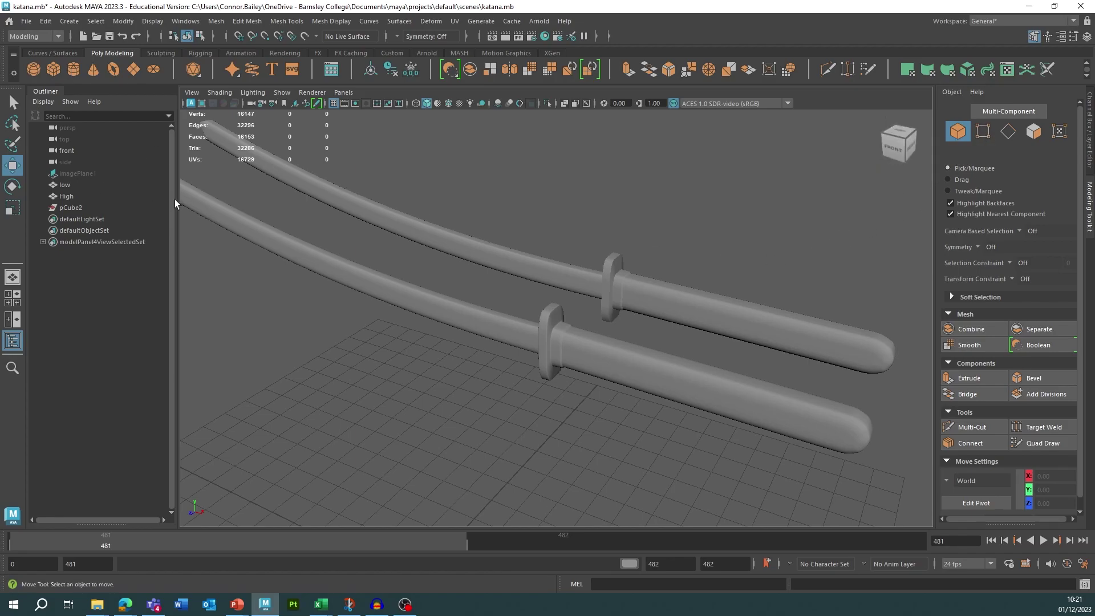
Step: Examine the low-poly and high-poly katana meshes by selecting each in turn to compare their wireframes
left_click(9, 342)
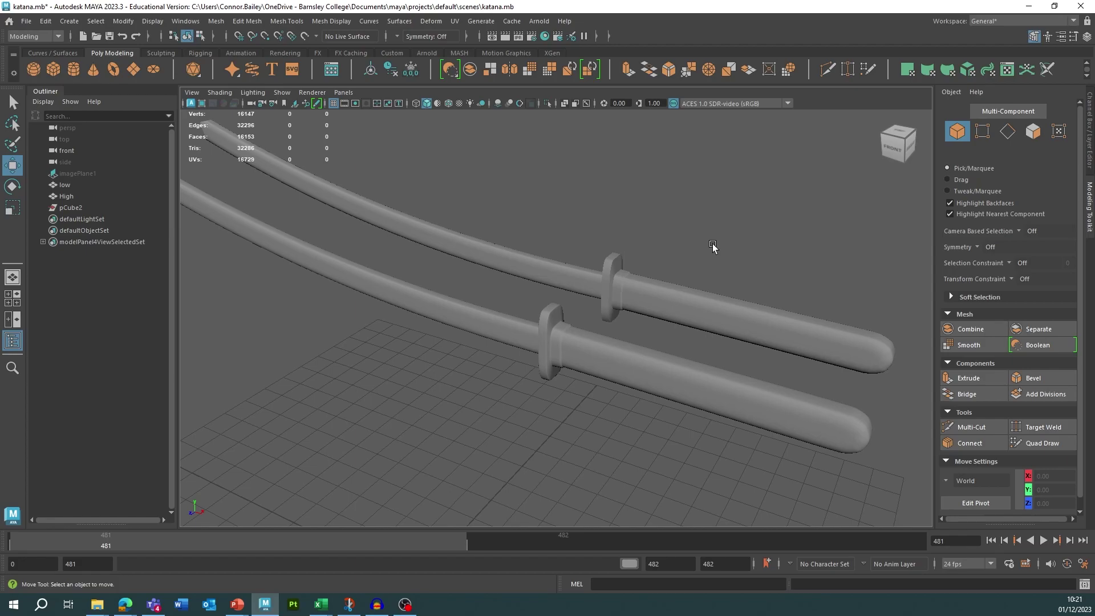
left_click(596, 282)
middle_click_drag(573, 202, 574, 224, "alt")
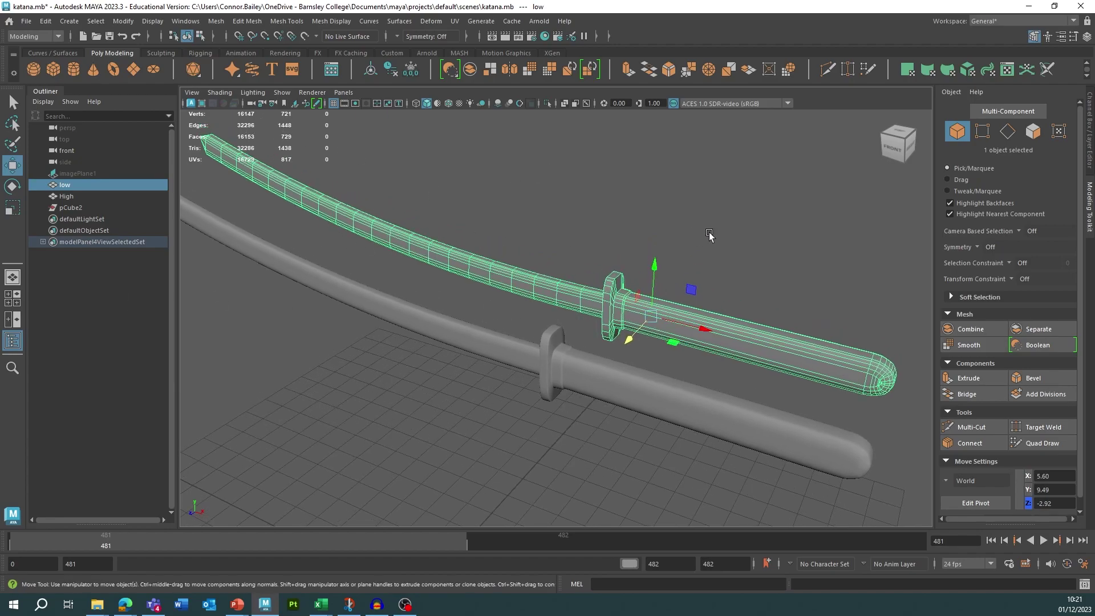
left_click(588, 389)
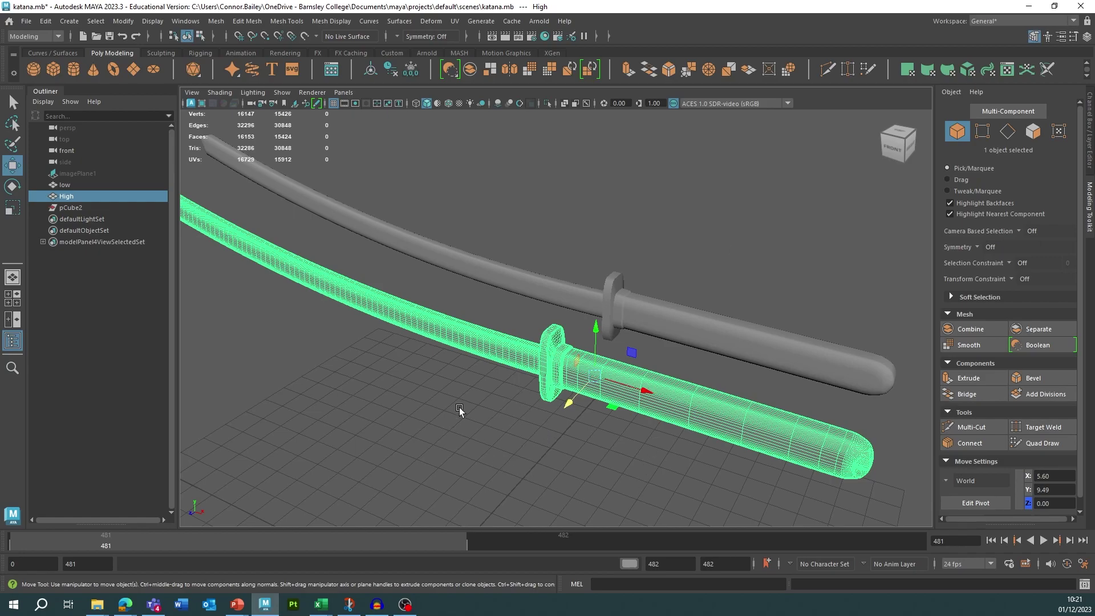
left_click(589, 155)
scroll(621, 234, "up", 5)
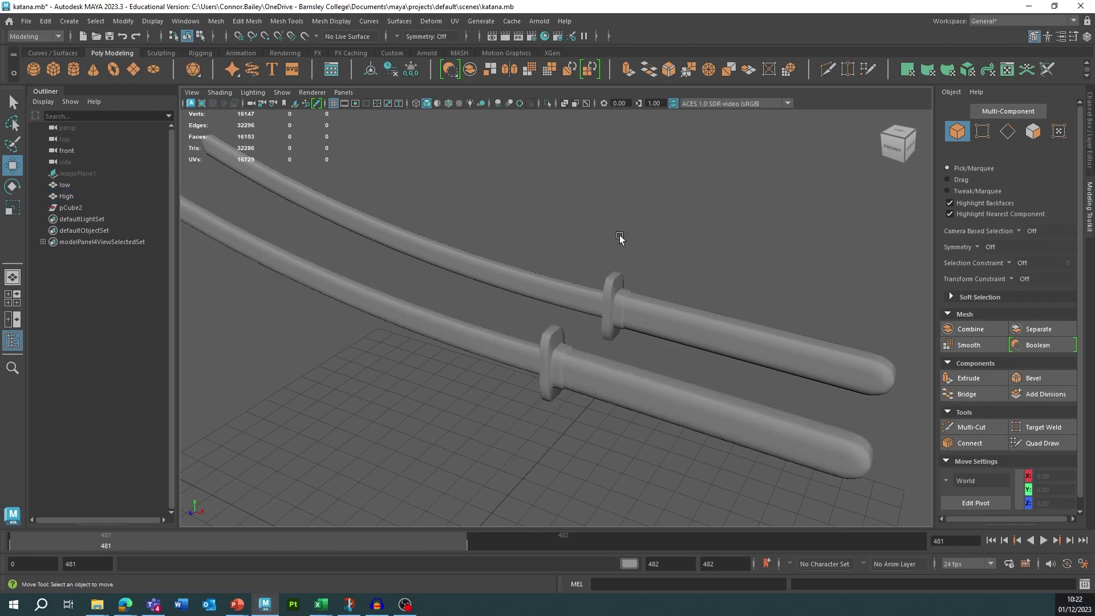
Step: Select the low-poly katana, switch to the UV Editing workspace and widen the UV Editor
left_click_drag(608, 231, 751, 262, "alt")
left_click(648, 228)
left_click_drag(736, 194, 527, 197, "alt")
left_click_drag(599, 194, 589, 231, "alt")
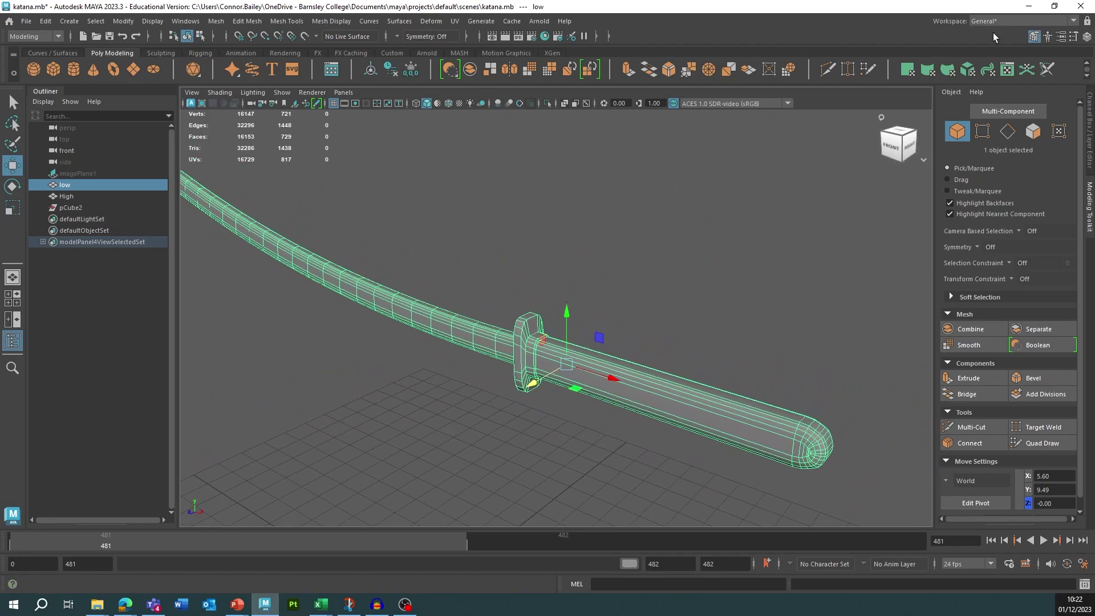
left_click(1004, 23)
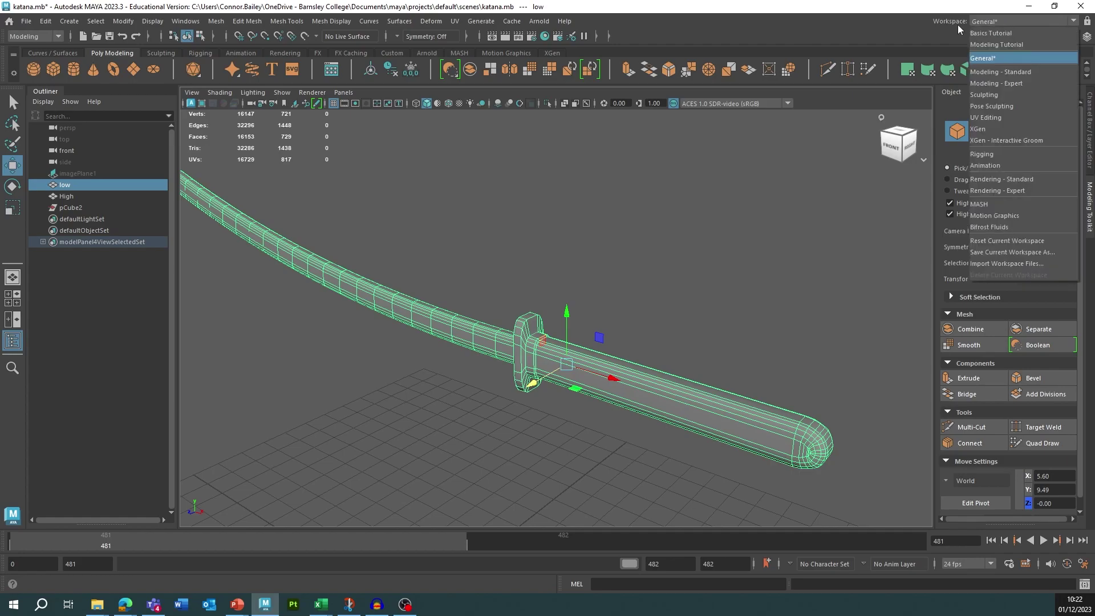
left_click(999, 127)
left_click(992, 117)
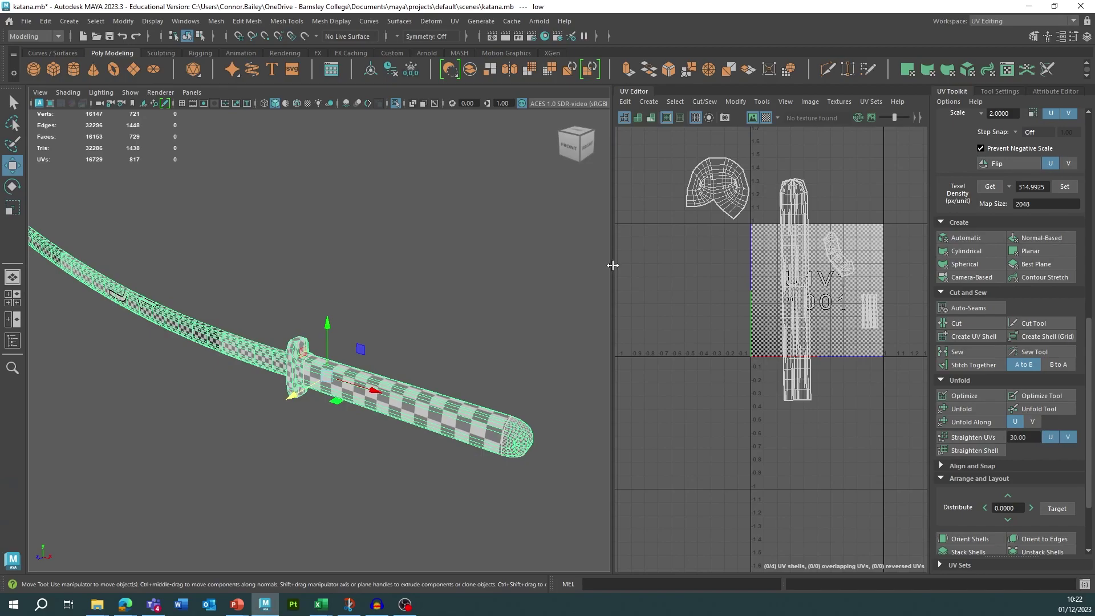
left_click_drag(611, 265, 536, 265)
Step: Examine the checker pattern along the low-poly katana's blade and guard alongside its UV shells
left_click(454, 21)
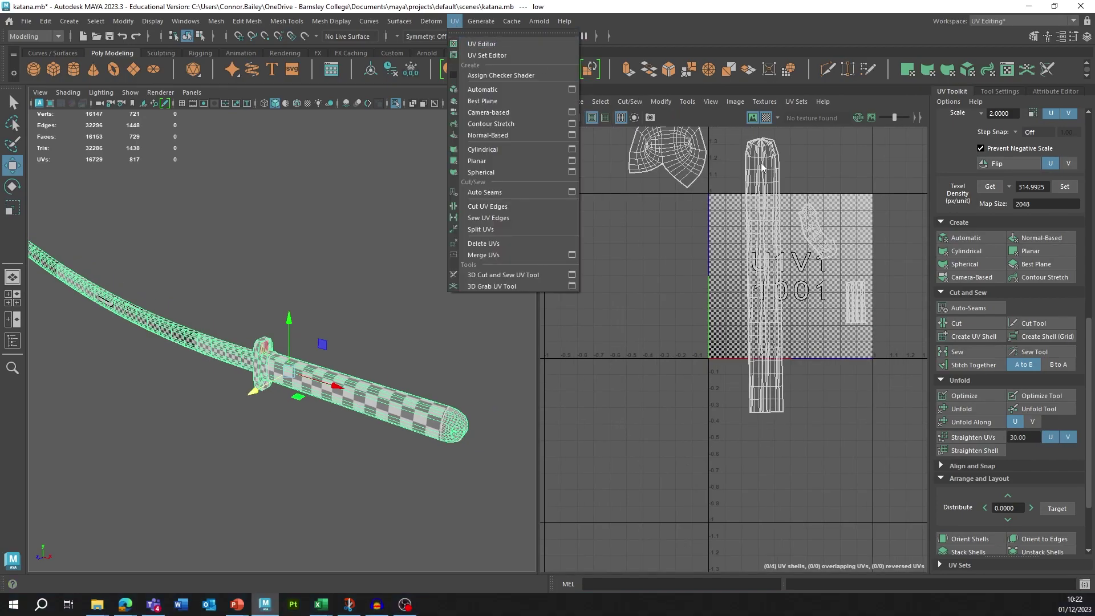
left_click(322, 256)
middle_click_drag(234, 313, 302, 251, "alt")
left_click(326, 318)
scroll(303, 251, "up", 3)
left_click_drag(303, 254, 280, 239, "alt")
middle_click_drag(754, 344, 705, 435, "alt")
right_click_drag(705, 435, 816, 318, "alt")
middle_click_drag(318, 222, 401, 210, "alt")
left_click_drag(365, 197, 396, 186, "alt")
middle_click_drag(382, 183, 412, 255, "alt")
left_click_drag(411, 254, 365, 282, "alt")
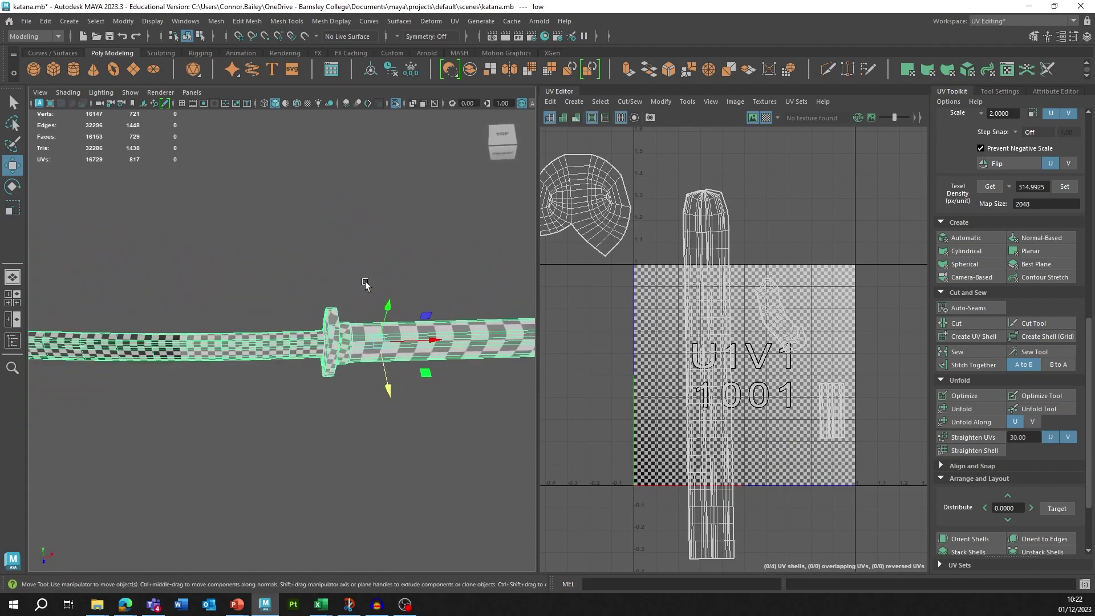
Step: Compare the checker sizes on the katana's handle, rounded end cap, guard and blade
left_click_drag(376, 269, 210, 282, "alt")
middle_click_drag(210, 282, 200, 283, "alt")
right_click_drag(228, 280, 313, 276, "alt")
left_click_drag(271, 285, 354, 279, "alt")
middle_click_drag(478, 276, 315, 243, "alt")
left_click_drag(316, 243, 301, 247, "alt")
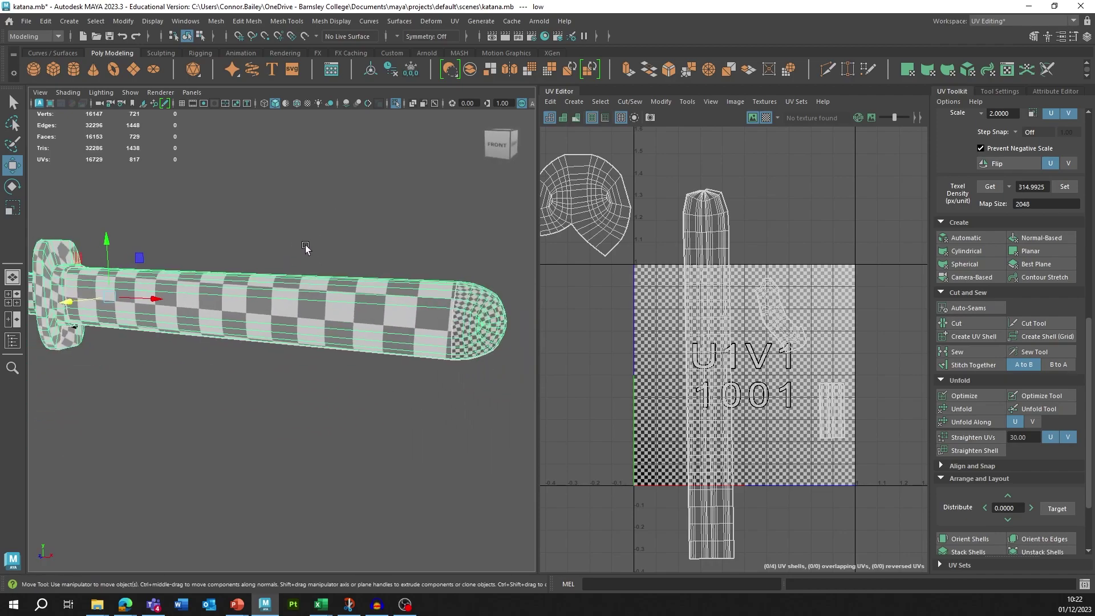
middle_click_drag(342, 250, 303, 243, "alt")
right_click_drag(351, 238, 350, 273)
left_click(423, 315)
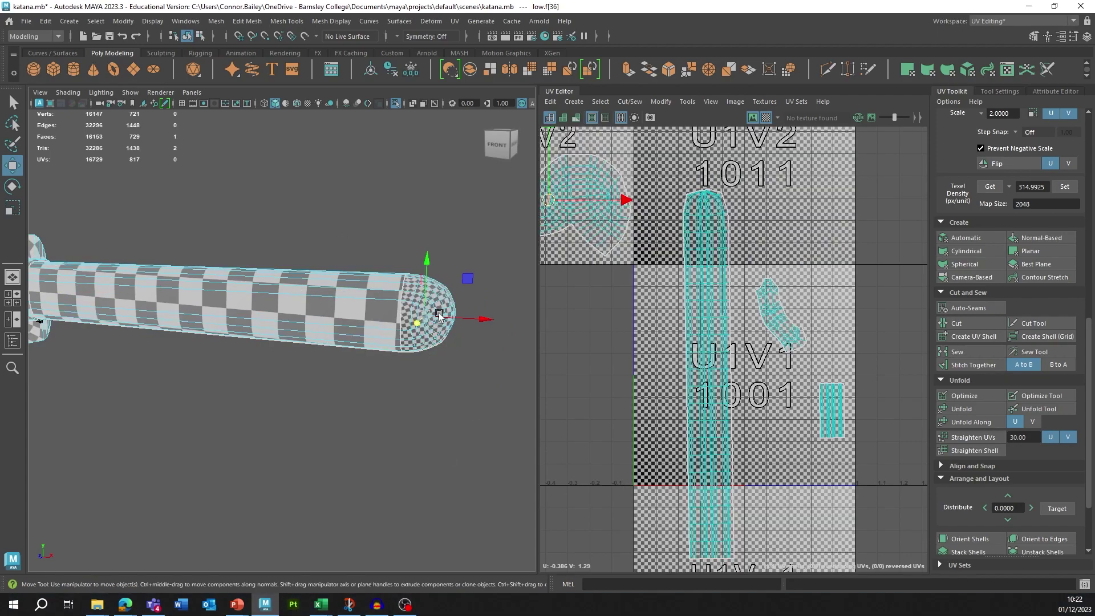
left_click(310, 339)
right_click_drag(363, 209, 363, 244)
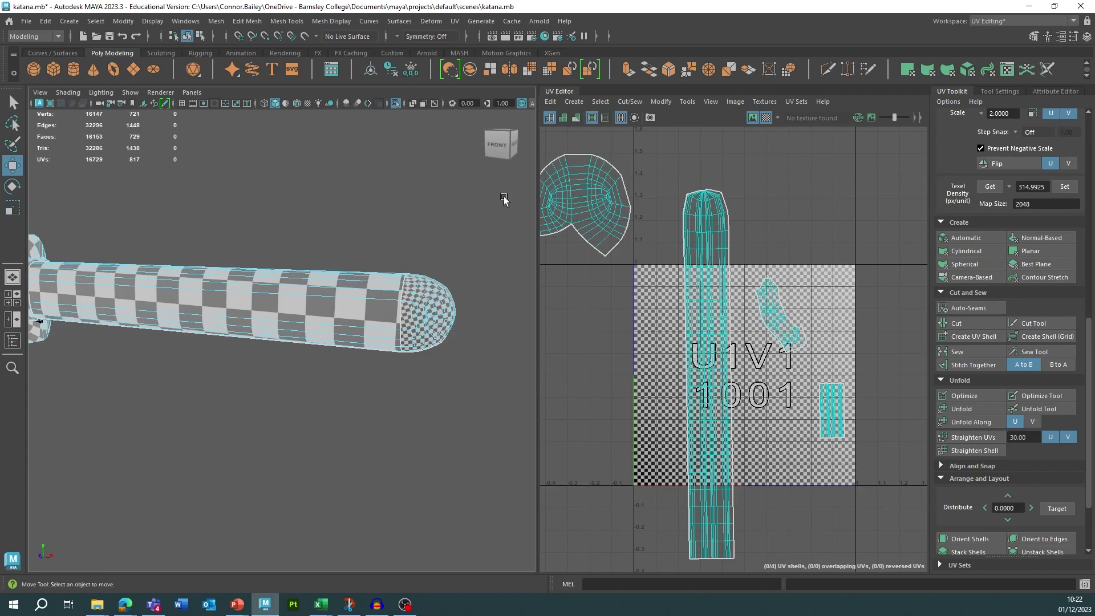
mouse_move(235, 244)
left_mouse_down("alt")
mouse_move(372, 203)
mouse_move(344, 367)
mouse_move(233, 257)
left_mouse_up("alt")
right_click_drag(232, 257, 447, 270, "alt")
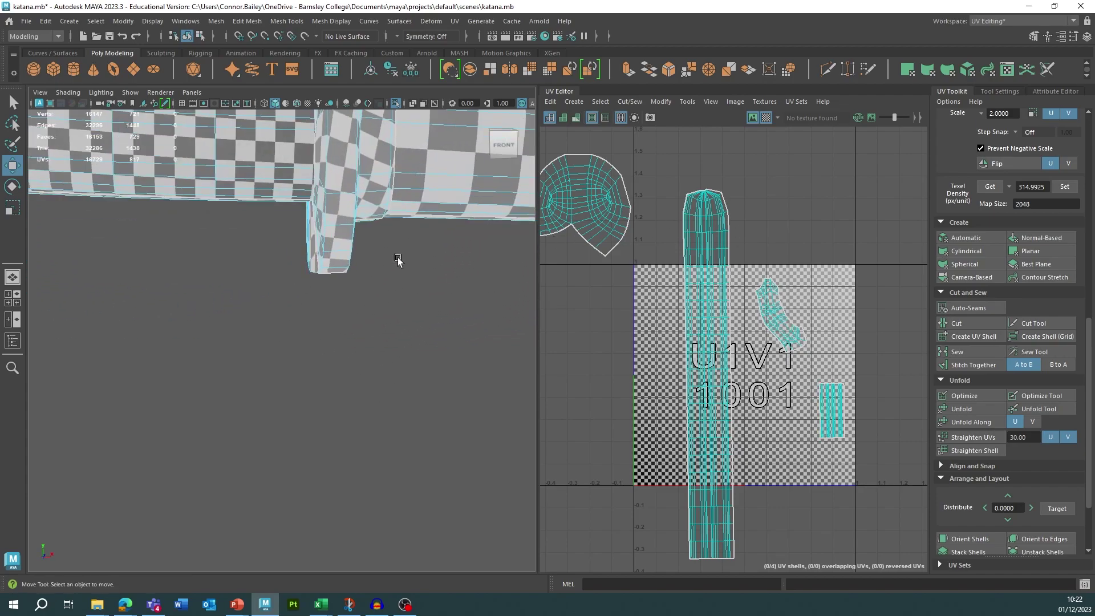
middle_click_drag(447, 271, 438, 351, "alt")
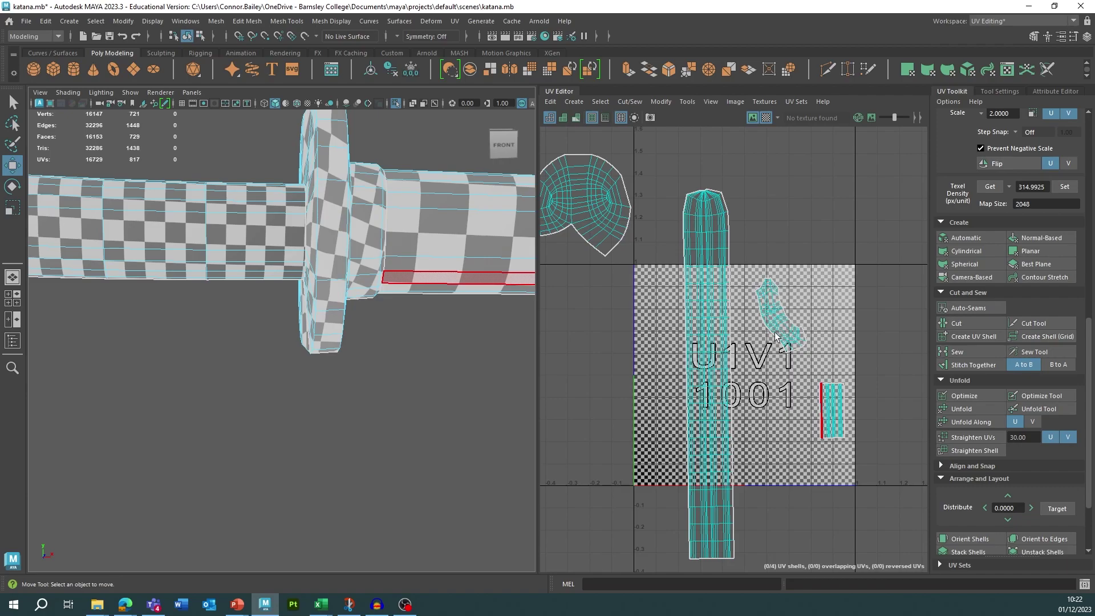
Step: Select the blade's UV shell and get its texel density at map size 2048
right_click_drag(722, 204, 752, 238)
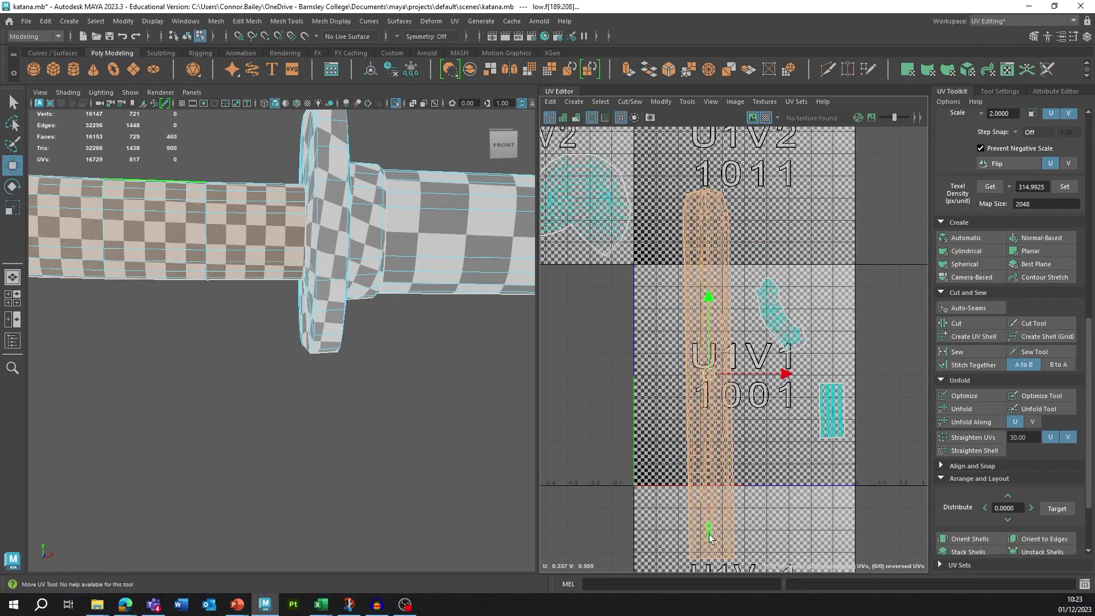
scroll(947, 186, "up", 10)
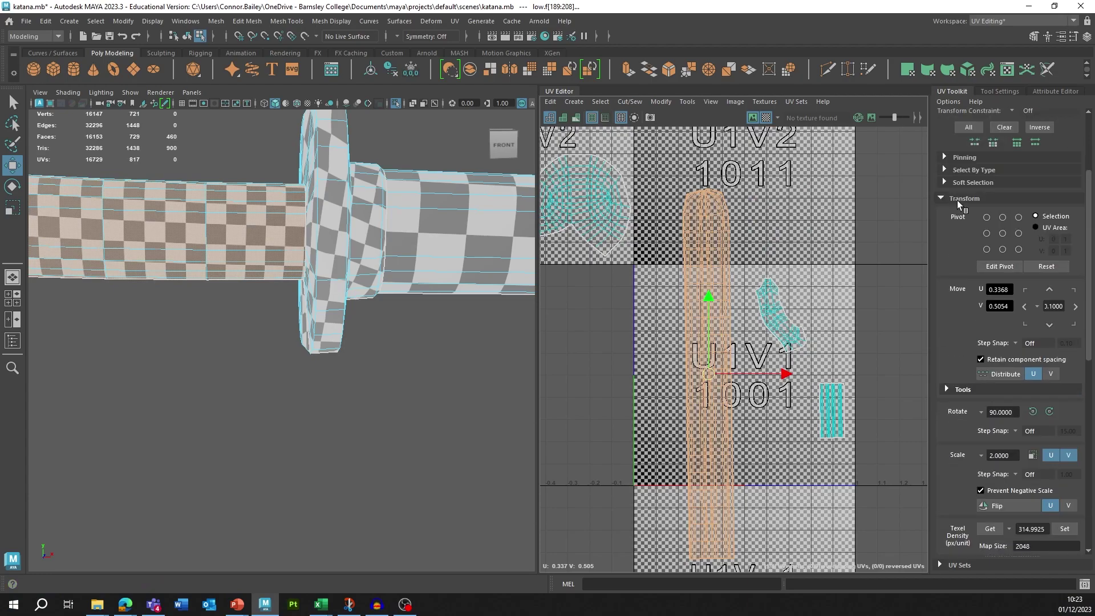
scroll(949, 337, "down", 7)
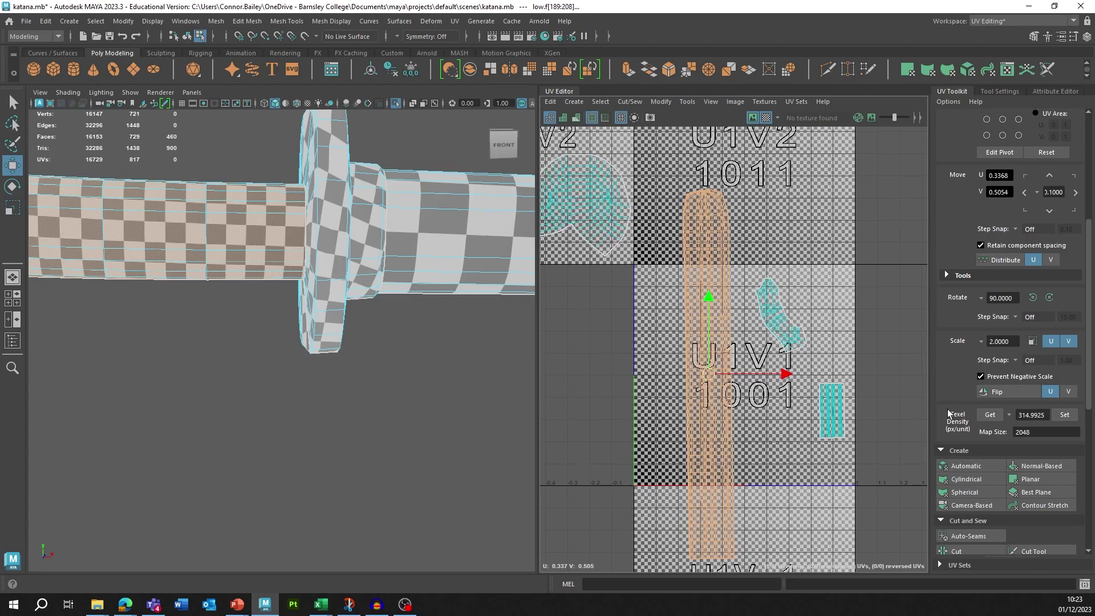
left_click(990, 415)
Step: Apply the blade's texel density of 244.0752 px/unit to the end cap, guard and handle UV shells
left_click(590, 172)
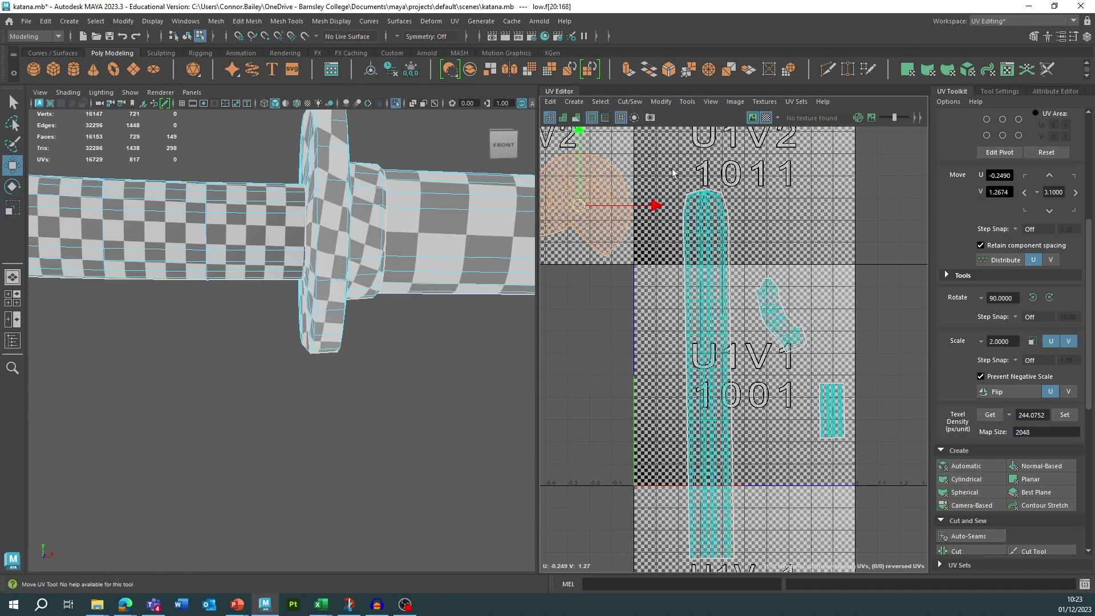
left_click(1064, 415)
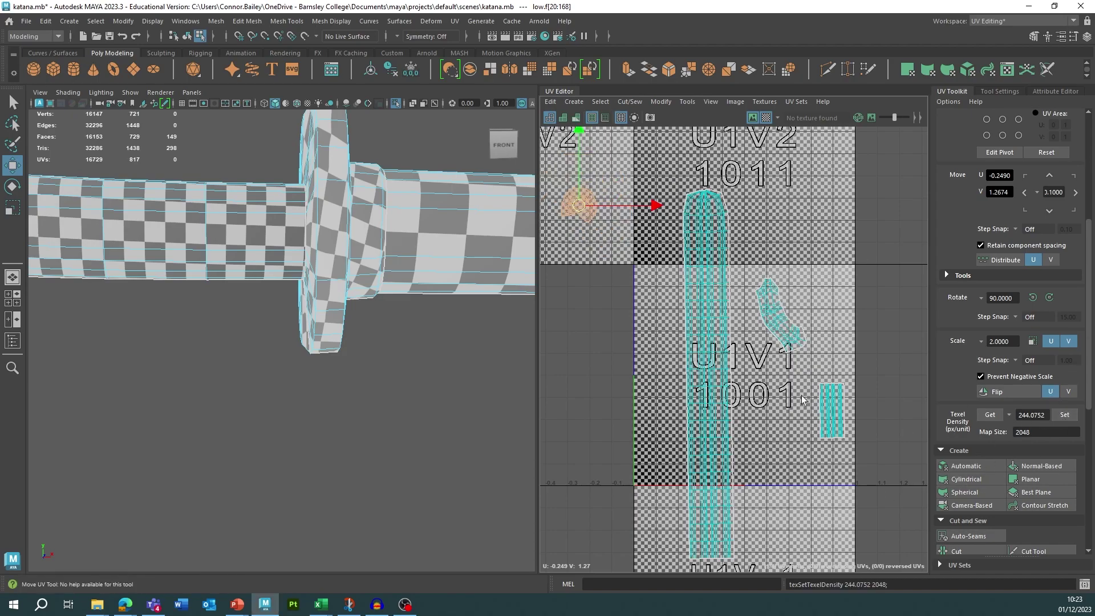
left_click(768, 316)
left_click(832, 410)
double_click(832, 411)
left_click(1064, 415)
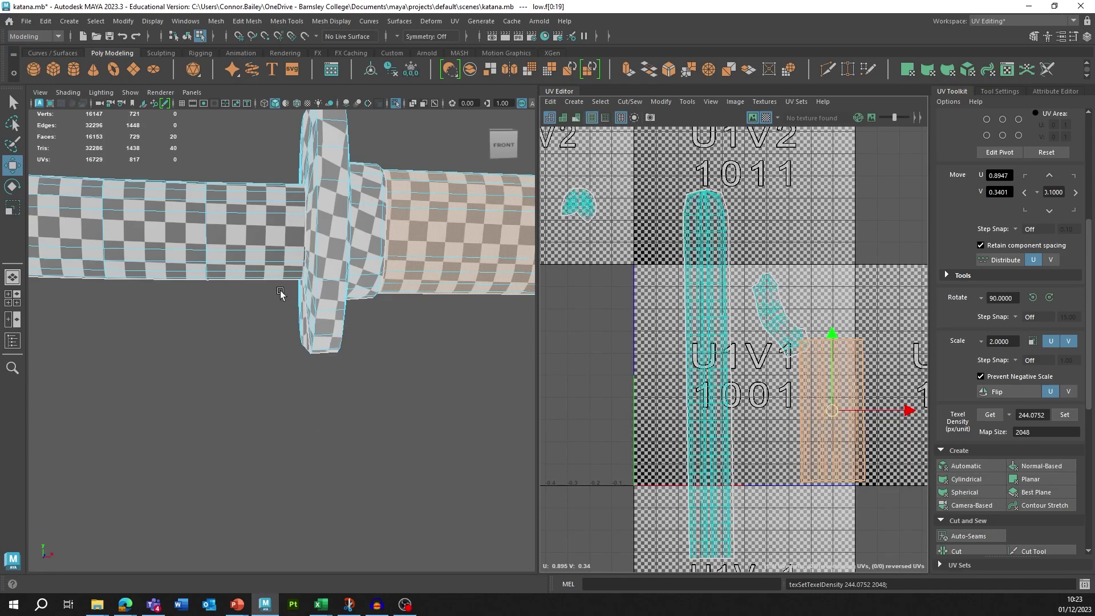
Step: Select all the katana's UV shells and open the Layout UVs options
middle_click_drag(887, 271, 884, 260, "alt")
scroll(849, 260, "down", 4)
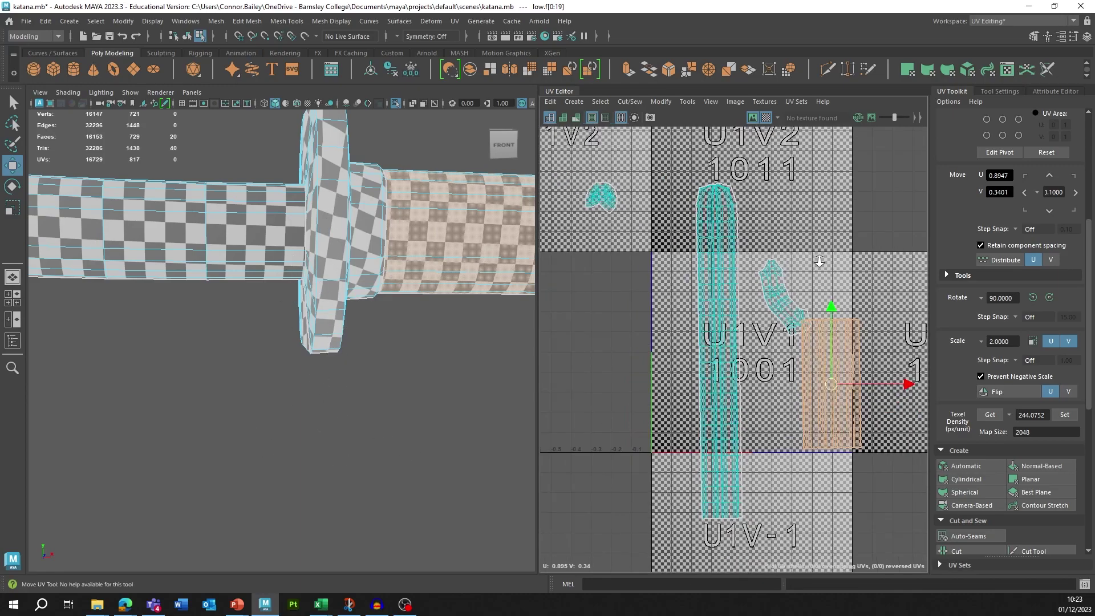
left_click_drag(590, 141, 898, 460)
middle_click_drag(865, 438, 795, 429, "alt")
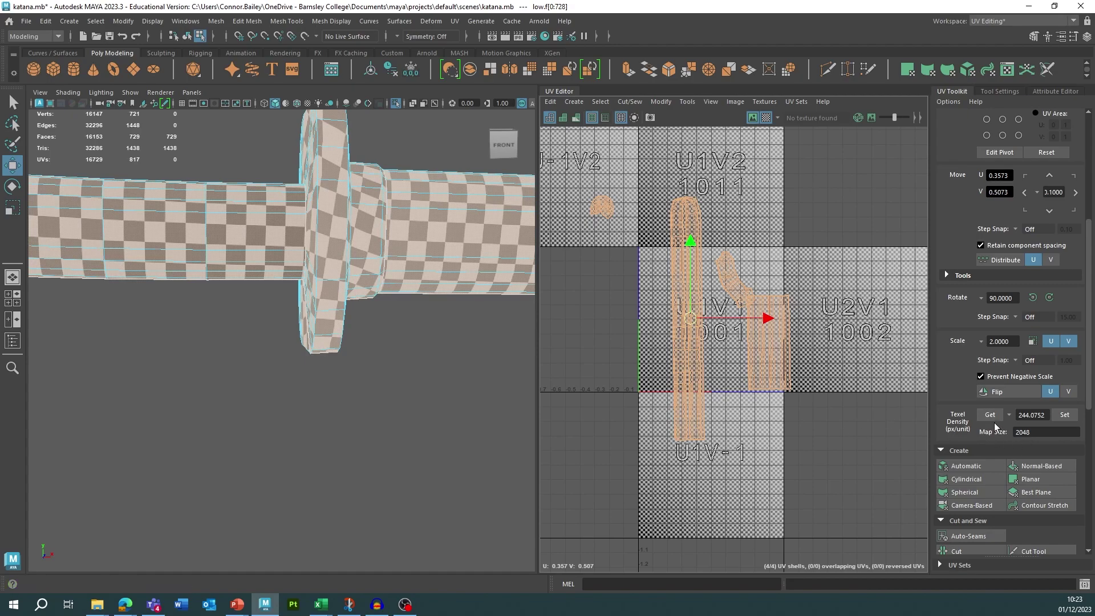
scroll(982, 317, "down", 3)
left_click(1048, 295)
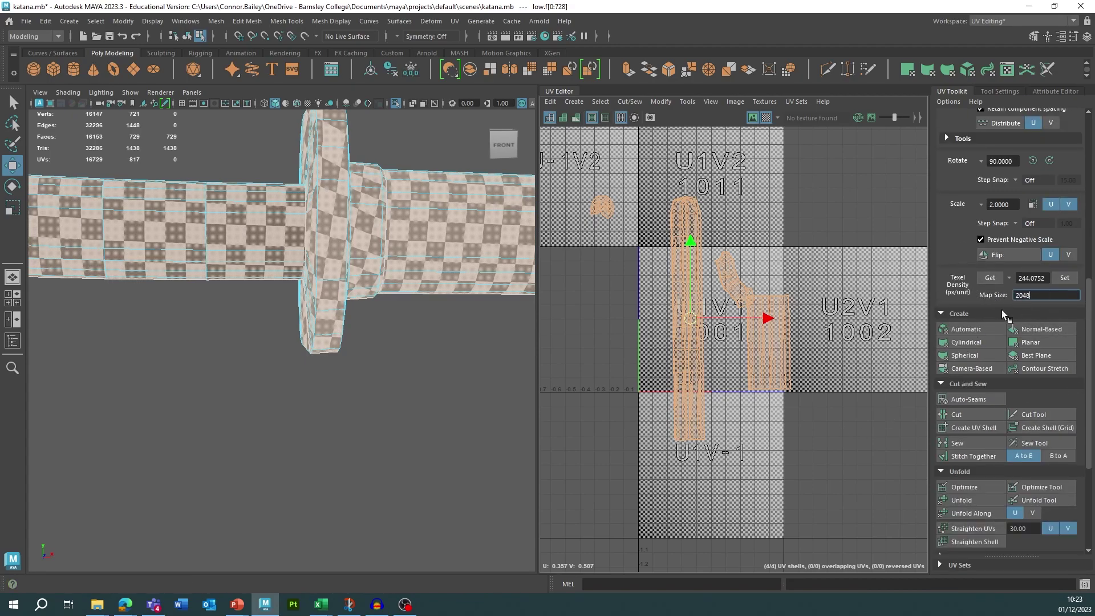
scroll(1015, 433, "down", 4)
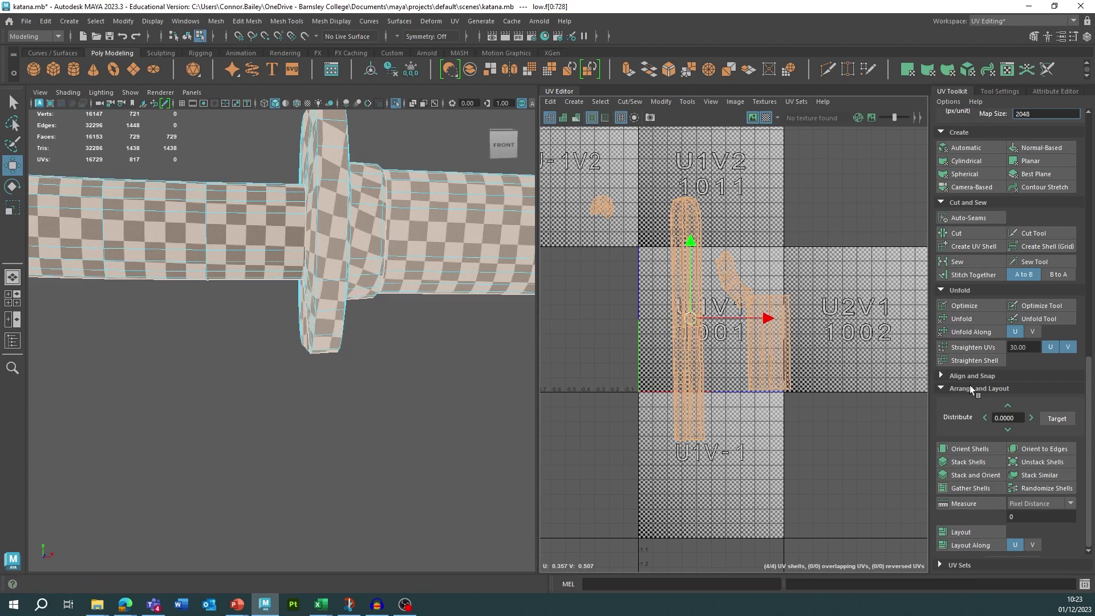
left_click(970, 532, "shift")
Step: Lay out the selected UV shells with packing resolution and texture map size 2048 and shell and tile padding of 10 pixels
left_click_drag(925, 94, 464, 127)
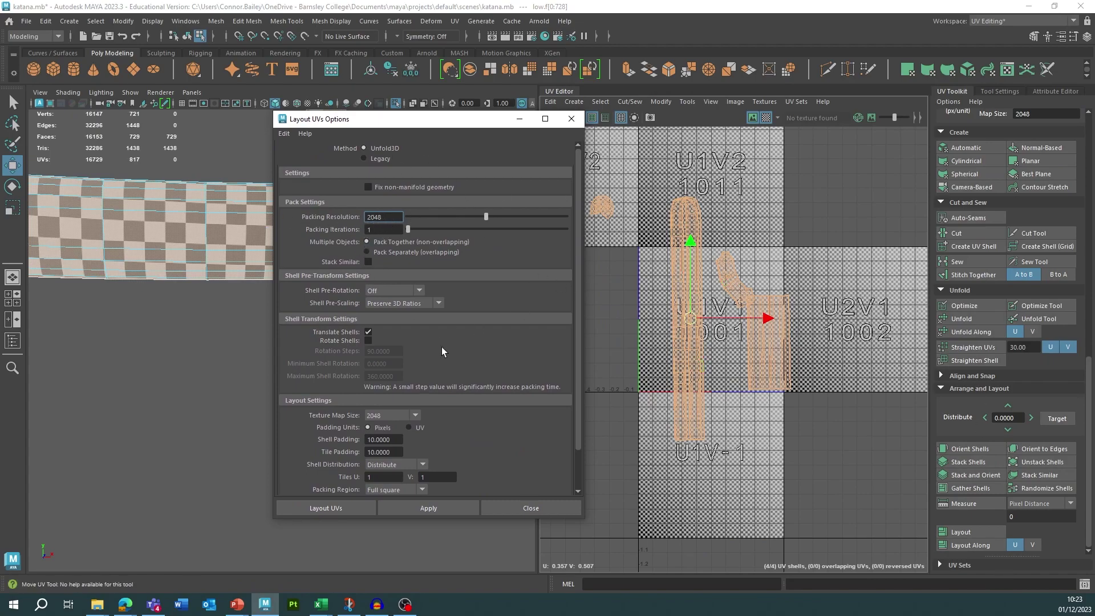
scroll(327, 371, "down", 2)
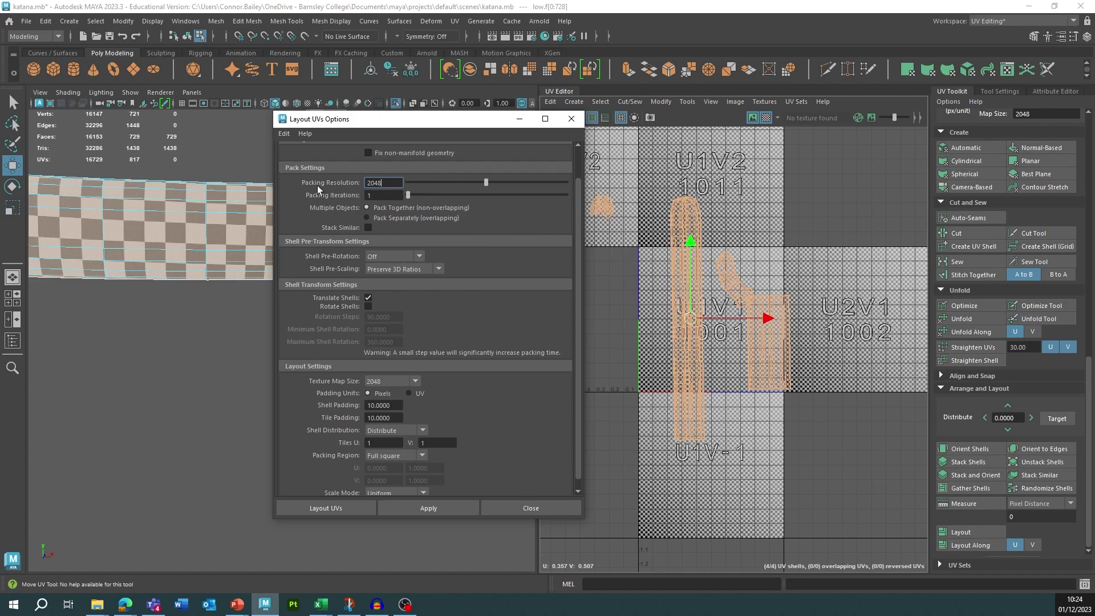
scroll(486, 409, "down", 1)
left_click(369, 395)
left_click(371, 407)
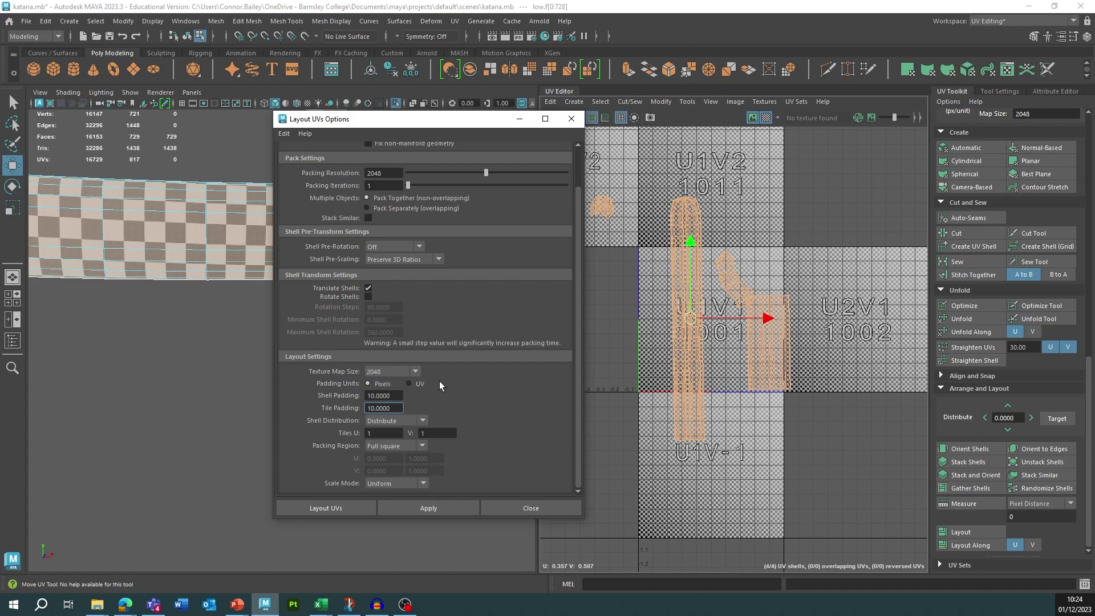
left_click(429, 509)
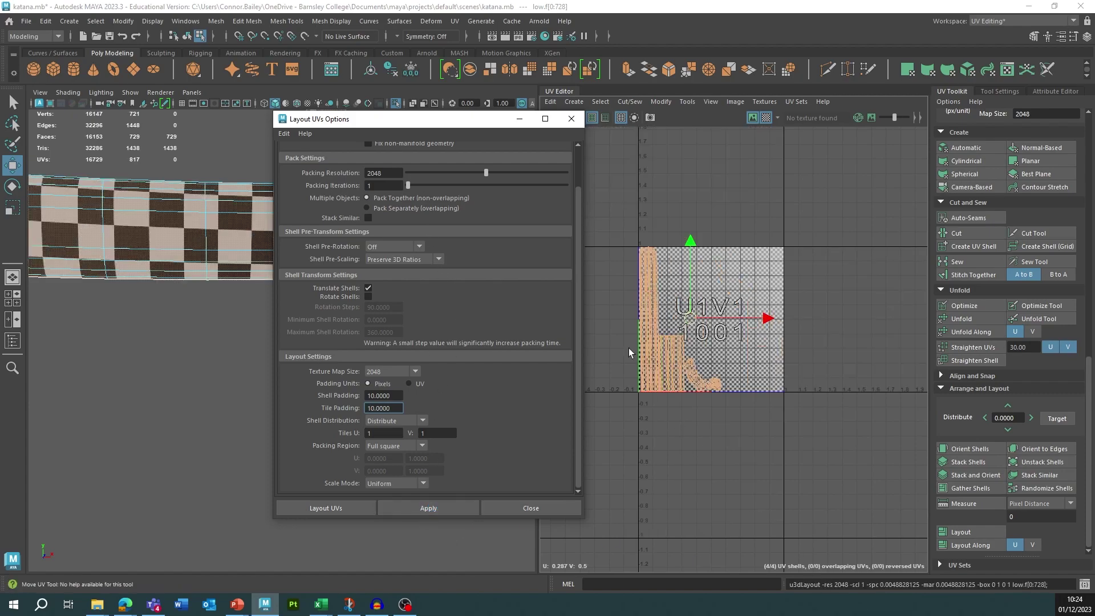
left_click(565, 122)
Step: Examine the spacing and borders of the packed handle, blade and guard shells in the UV Editor
middle_click_drag(690, 487, 790, 441, "alt")
right_click_drag(790, 441, 908, 453, "alt")
middle_click_drag(796, 362, 594, 425, "alt")
right_click_drag(594, 426, 873, 419, "alt")
middle_click_drag(624, 309, 675, 340, "alt")
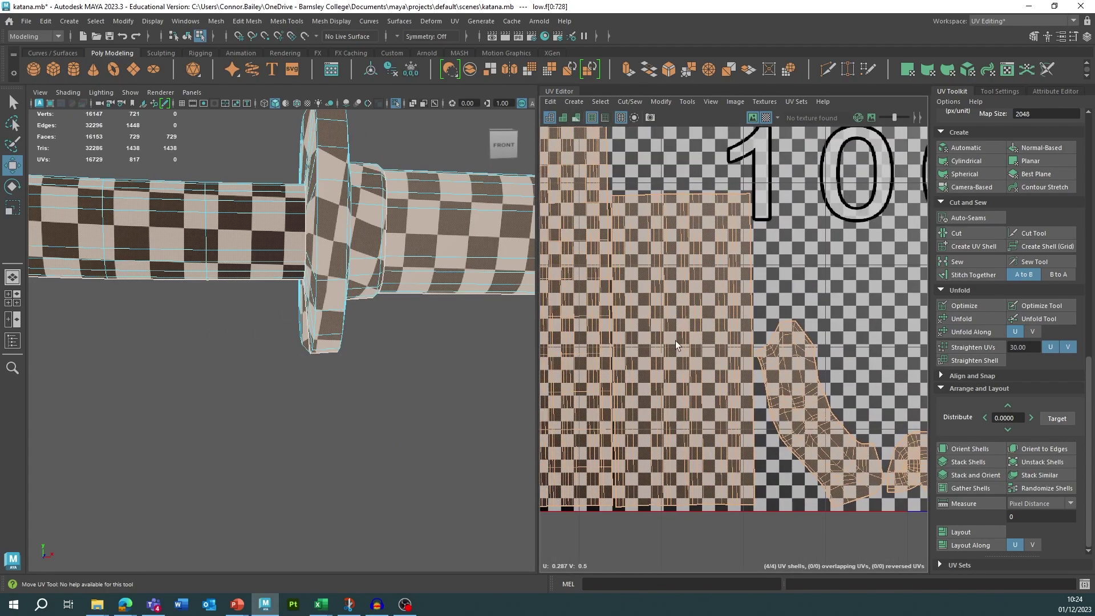
right_click_drag(739, 292, 856, 337, "alt")
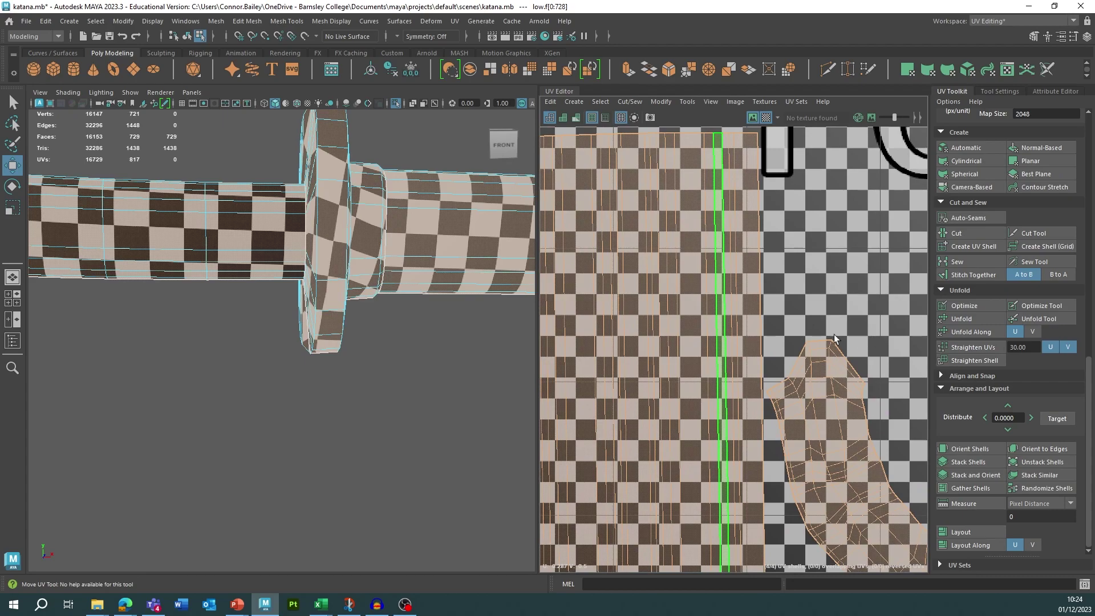
left_click(862, 169)
middle_click_drag(724, 183, 875, 182, "alt")
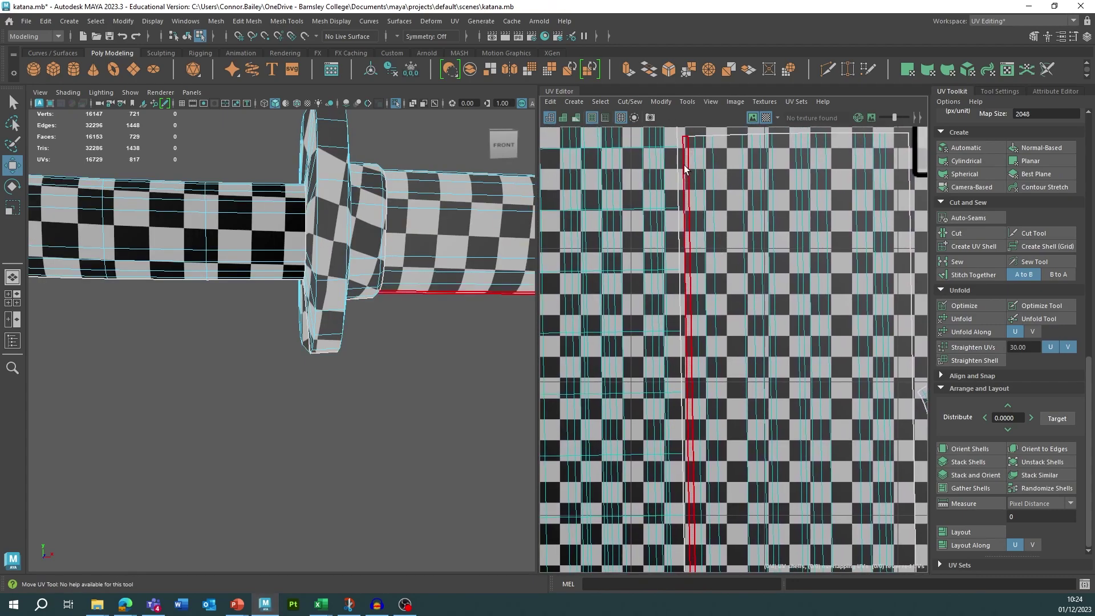
Step: Turn off the checker map display on the katana and its UV layout
left_click(765, 117)
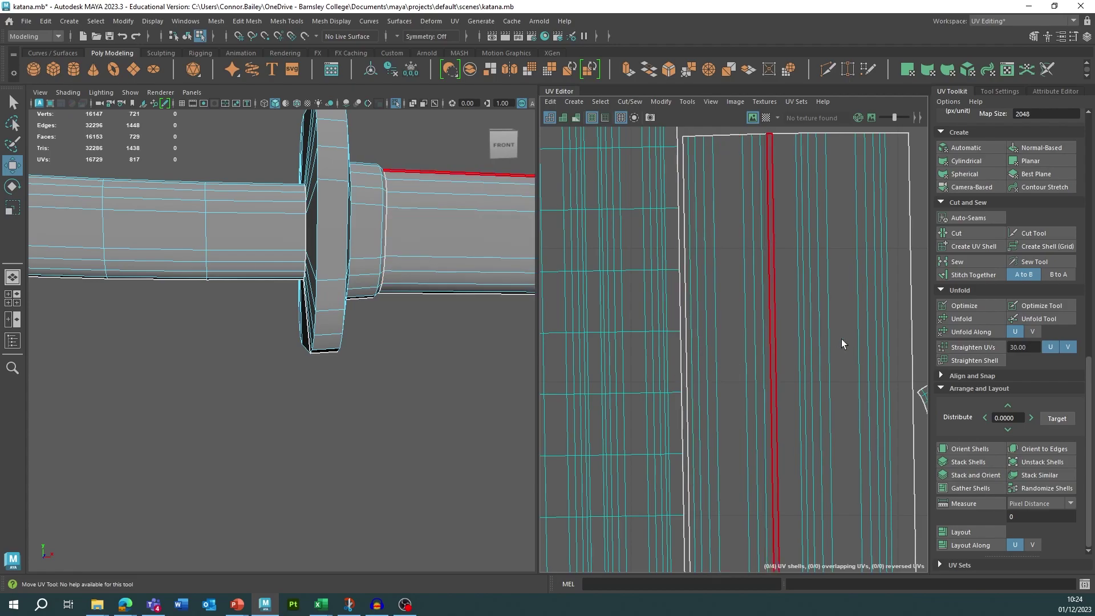
middle_click_drag(840, 341, 690, 299, "alt")
scroll(697, 280, "down", 8)
middle_click_drag(696, 251, 750, 282, "alt")
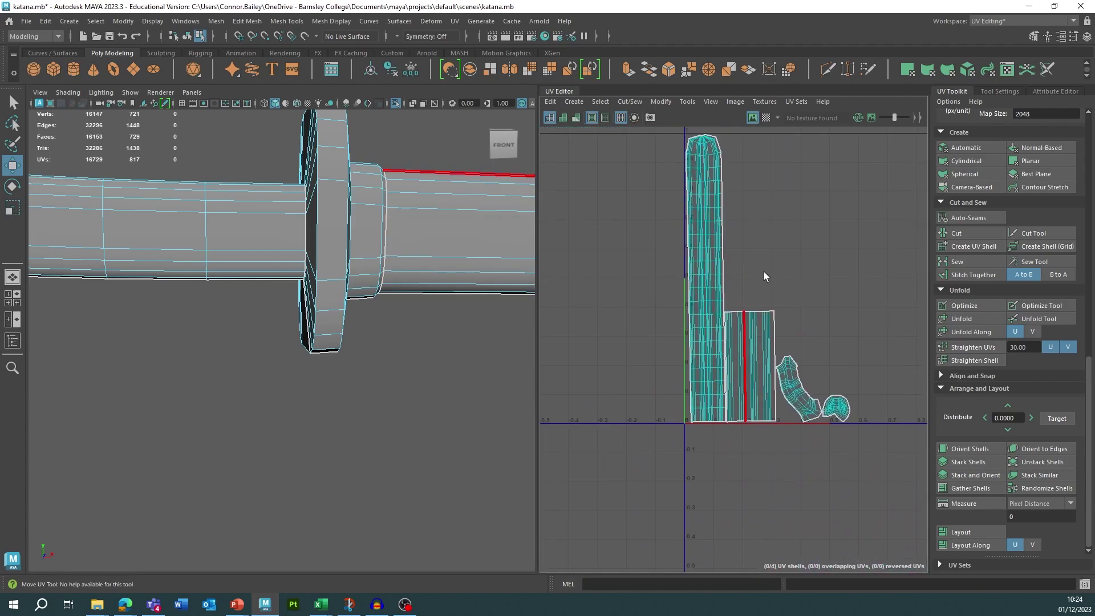
left_click(707, 196)
left_click(751, 347)
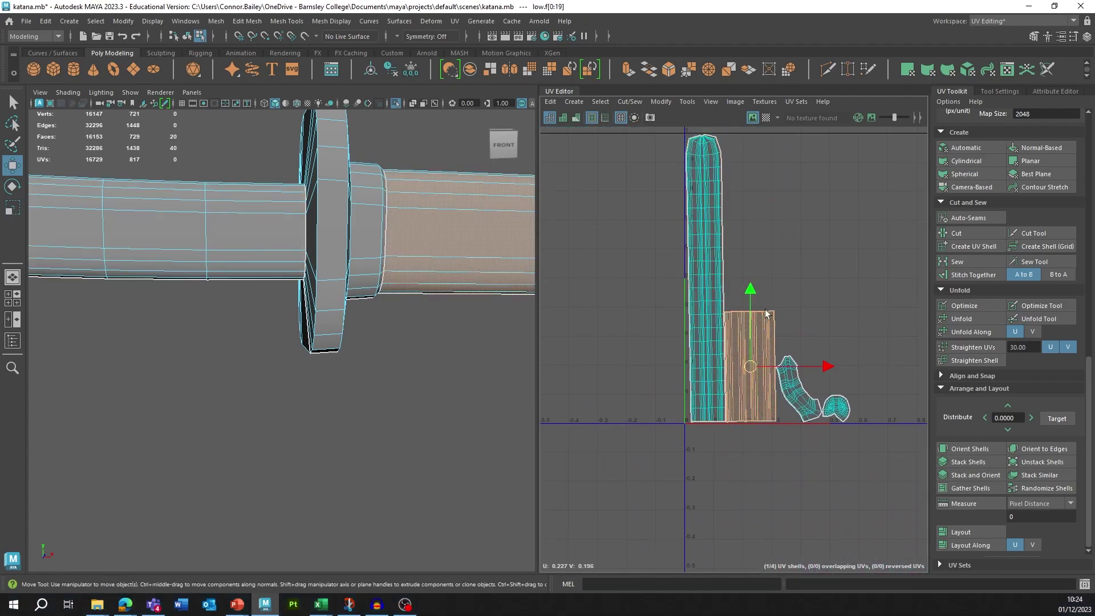
left_click(711, 252, "shift")
key("e")
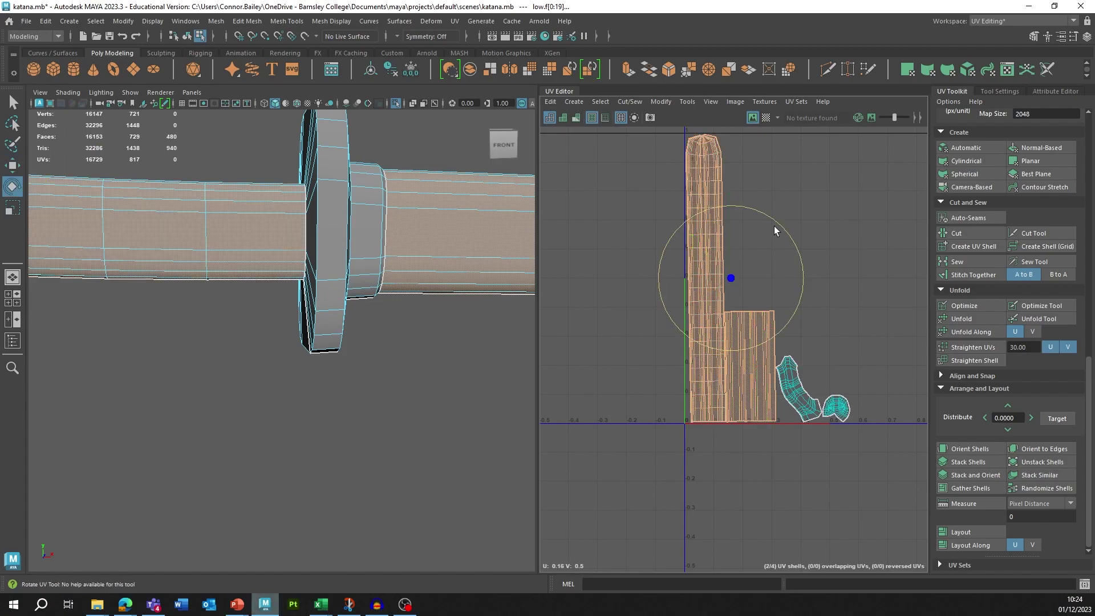
left_click_drag(773, 224, 773, 229)
left_click(826, 228)
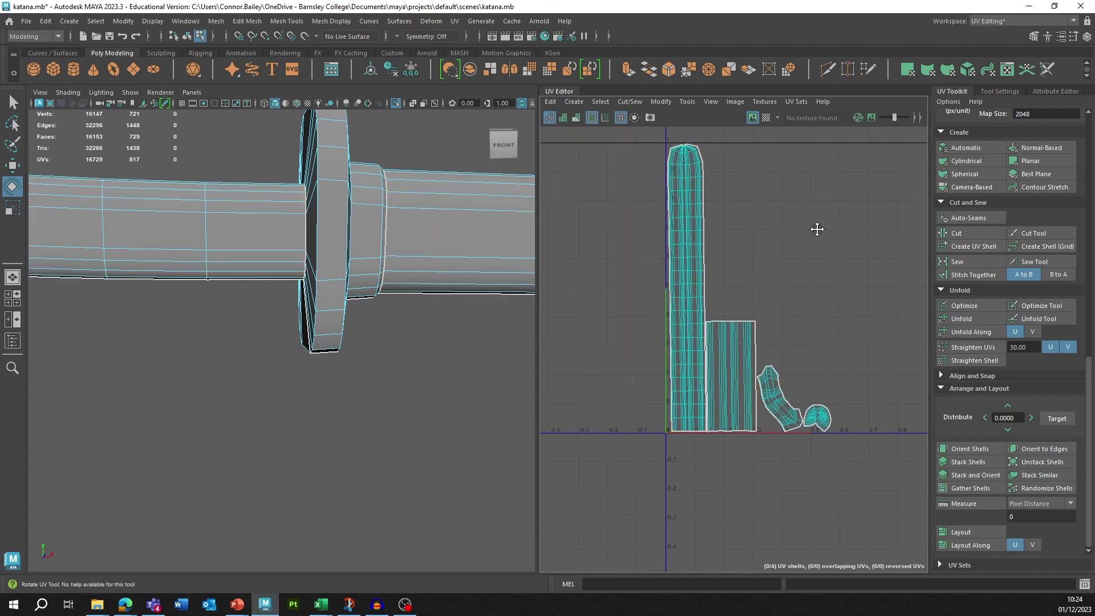
Step: Move the handle shell to the upper-right area of the 0–1 UV space and the guard shell towards its middle
middle_click_drag(775, 202, 650, 268, "alt")
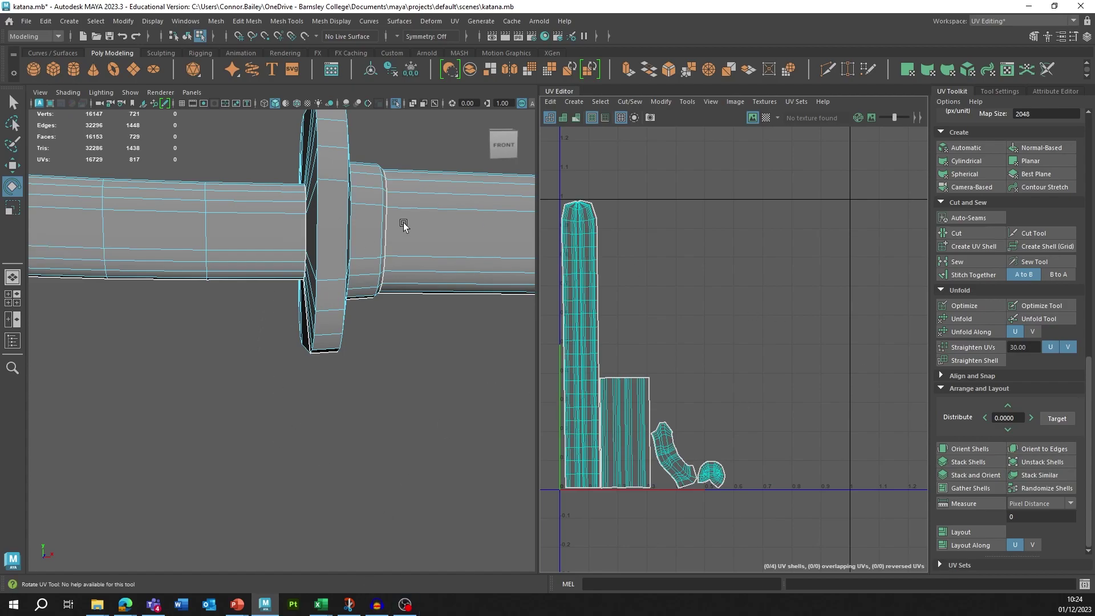
left_click(624, 434)
key("w")
left_click_drag(627, 434, 791, 274)
left_click(667, 459)
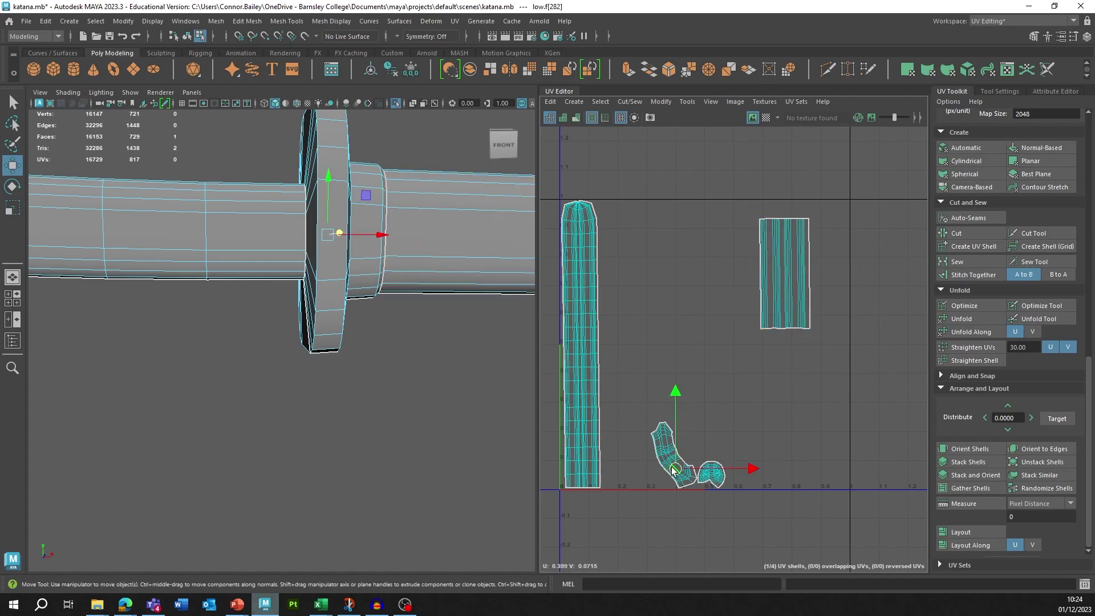
left_click_drag(667, 459, 653, 331)
left_click(628, 319)
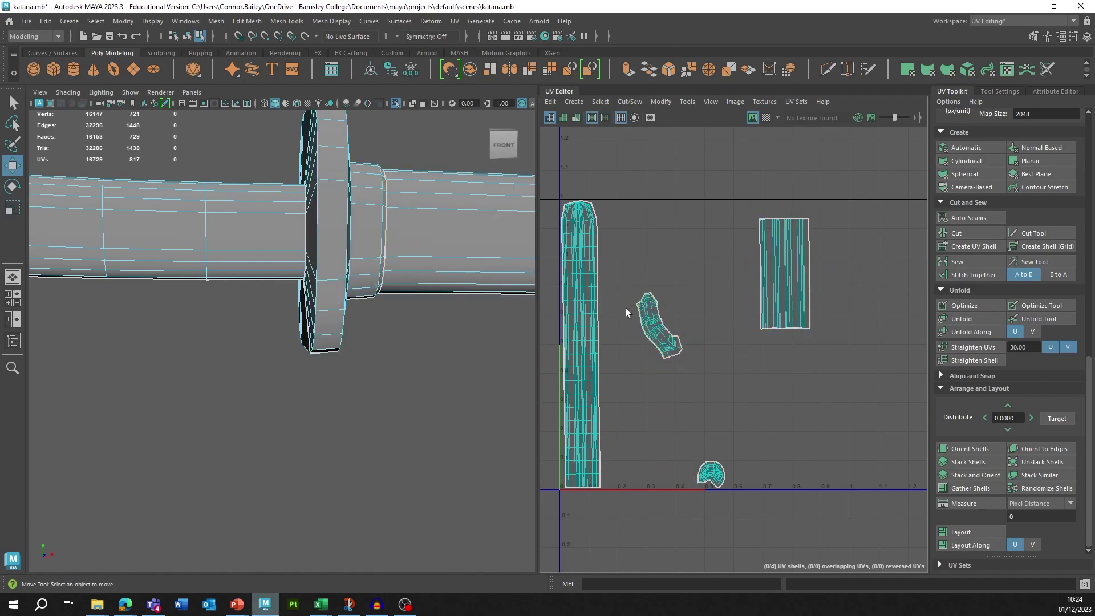
Step: Examine the katana's guard, handle and rounded end cap in the viewport to see where the end-cap shell belongs
left_click(712, 475)
scroll(403, 239, "up", 5)
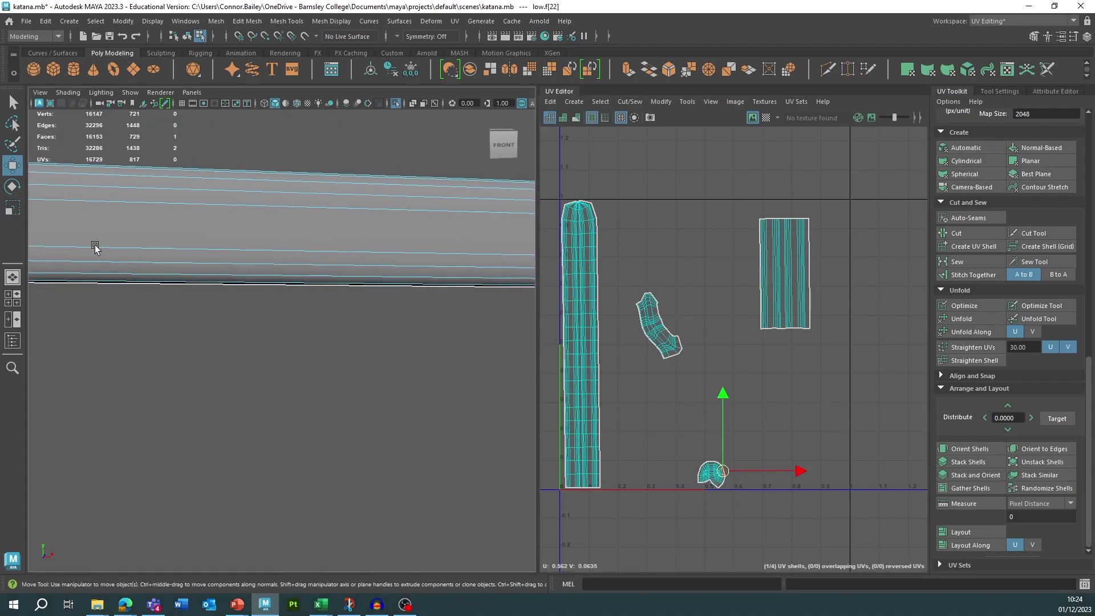
left_click_drag(90, 243, 369, 290, "alt")
scroll(396, 227, "down", 5)
middle_click_drag(274, 268, 432, 257, "alt")
left_click_drag(349, 298, 374, 298, "alt")
mouse_move(373, 357)
left_mouse_down("alt")
mouse_move(343, 350)
mouse_move(365, 349)
left_mouse_up("alt")
left_click_drag(344, 311, 322, 237, "alt")
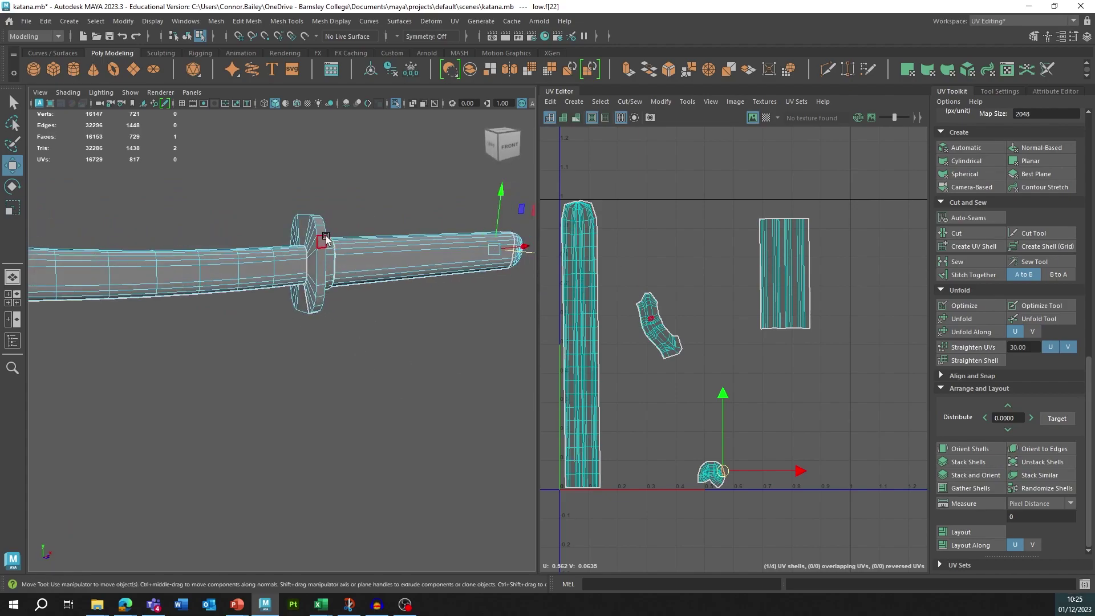
left_click_drag(395, 335, 379, 337, "alt")
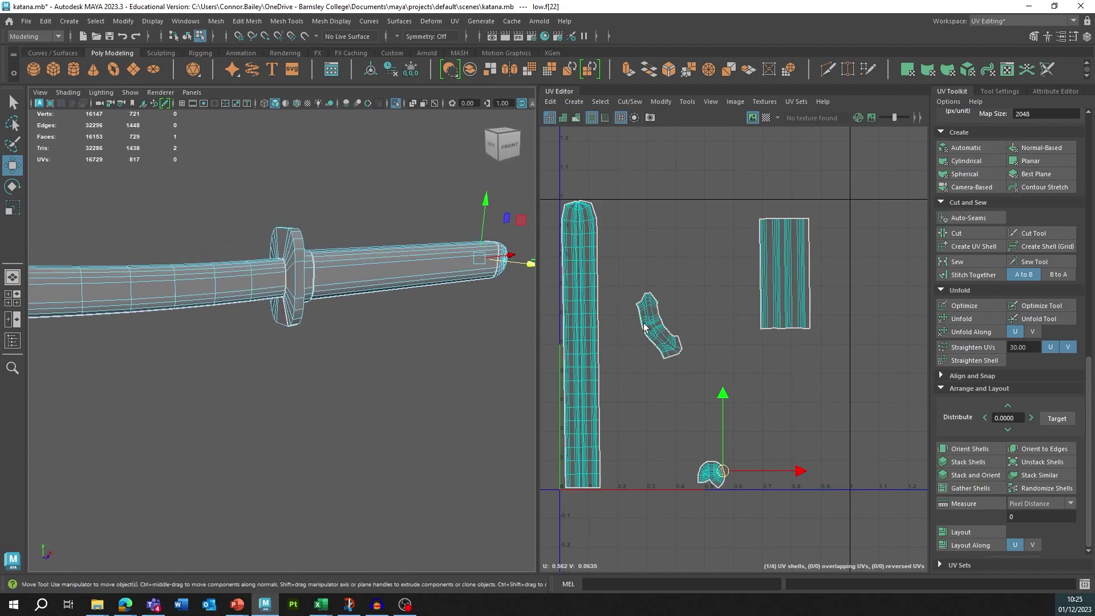
middle_click_drag(442, 290, 347, 296, "alt")
left_click_drag(347, 296, 299, 294, "alt")
middle_click_drag(393, 296, 234, 323, "alt")
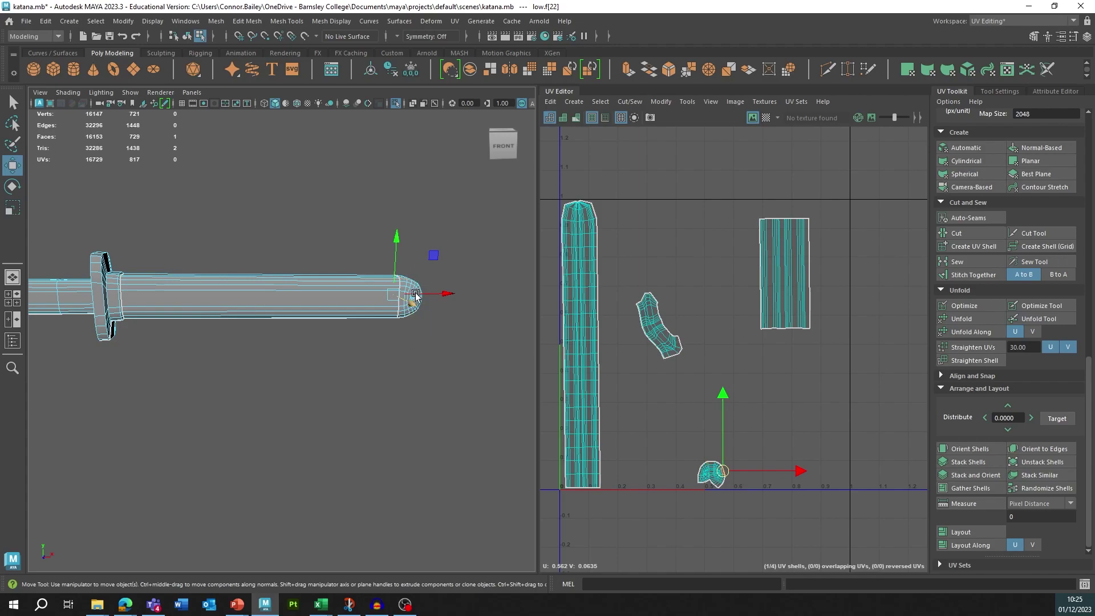
middle_click_drag(416, 265, 379, 263, "alt")
right_click_drag(368, 277, 699, 345, "alt")
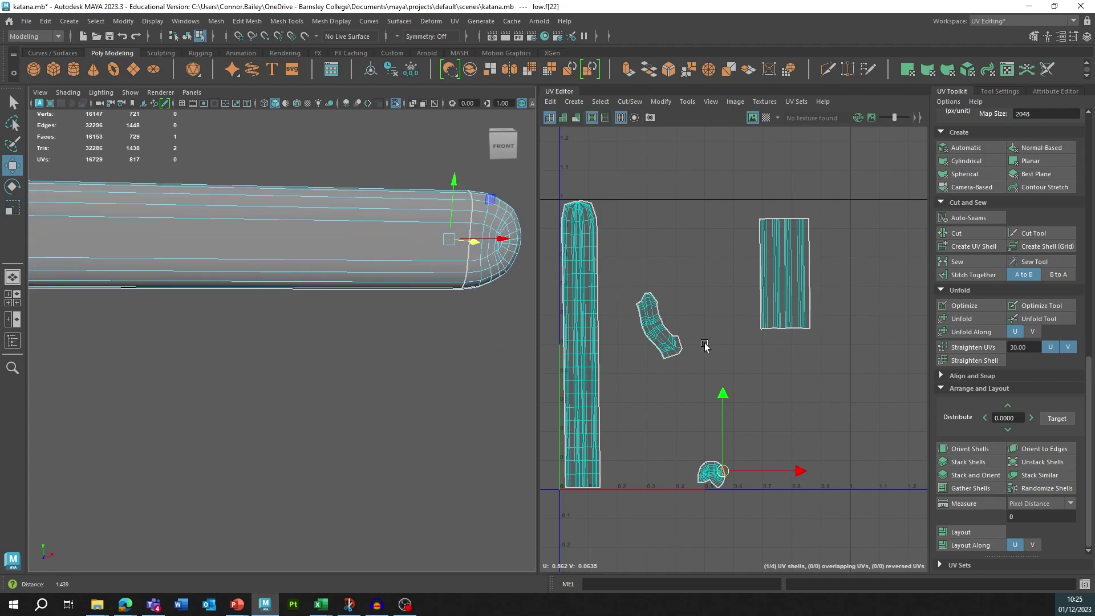
middle_click_drag(274, 311, 199, 354, "alt")
Step: Select an edge on the seam between the handle and end cap, and compare its location in the model and UV layout
right_click_drag(391, 260, 384, 228)
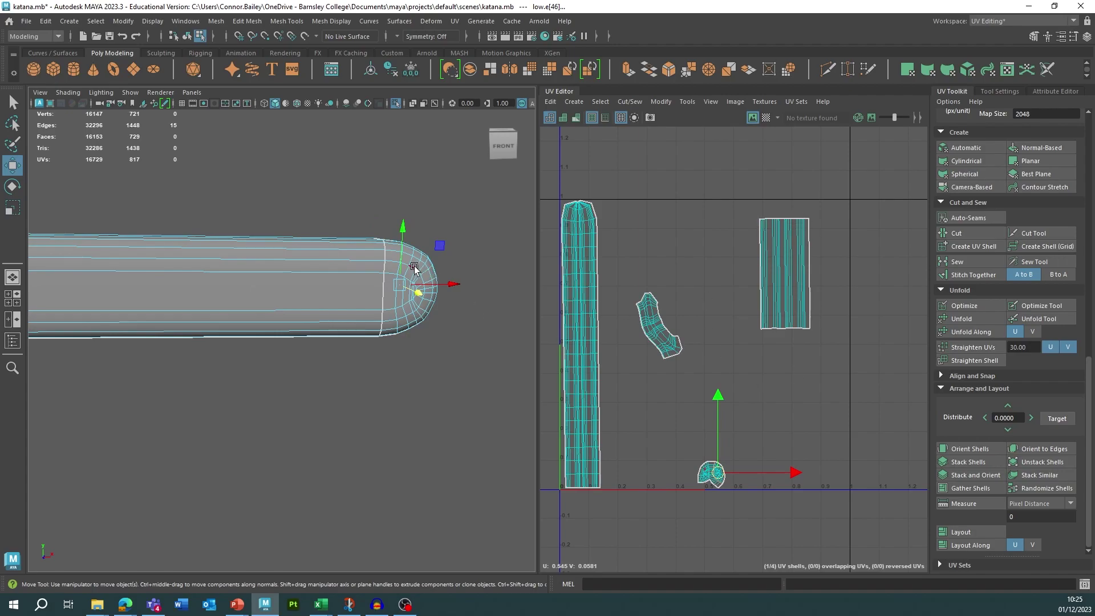
left_click(387, 271)
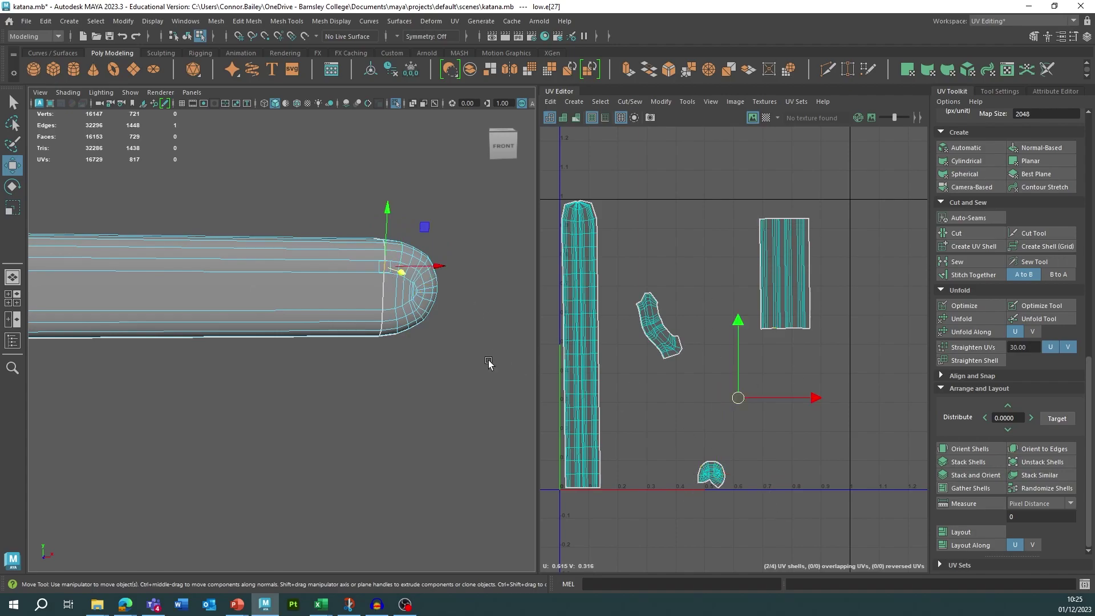
left_click_drag(400, 252, 374, 299, "alt")
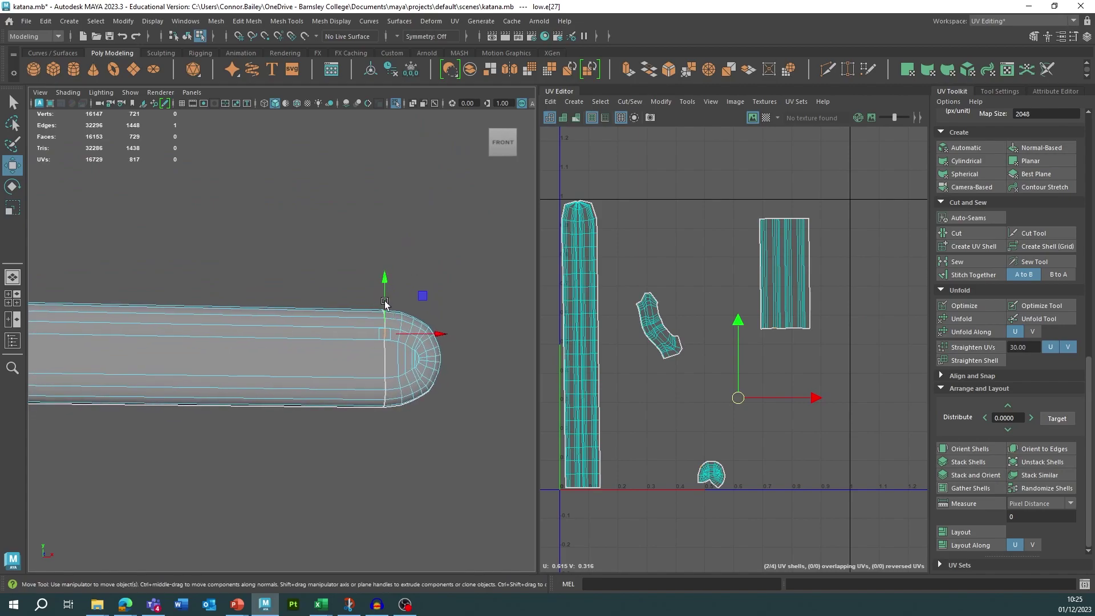
right_click_drag(374, 301, 492, 358, "alt")
right_click_drag(683, 425, 853, 447, "alt")
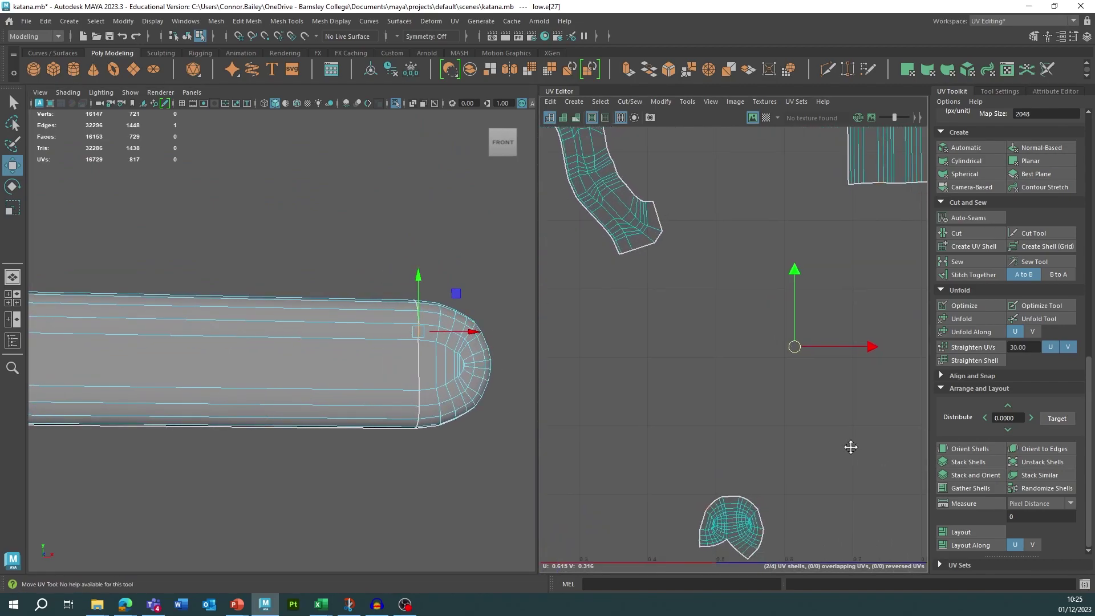
middle_click_drag(854, 447, 707, 476, "alt")
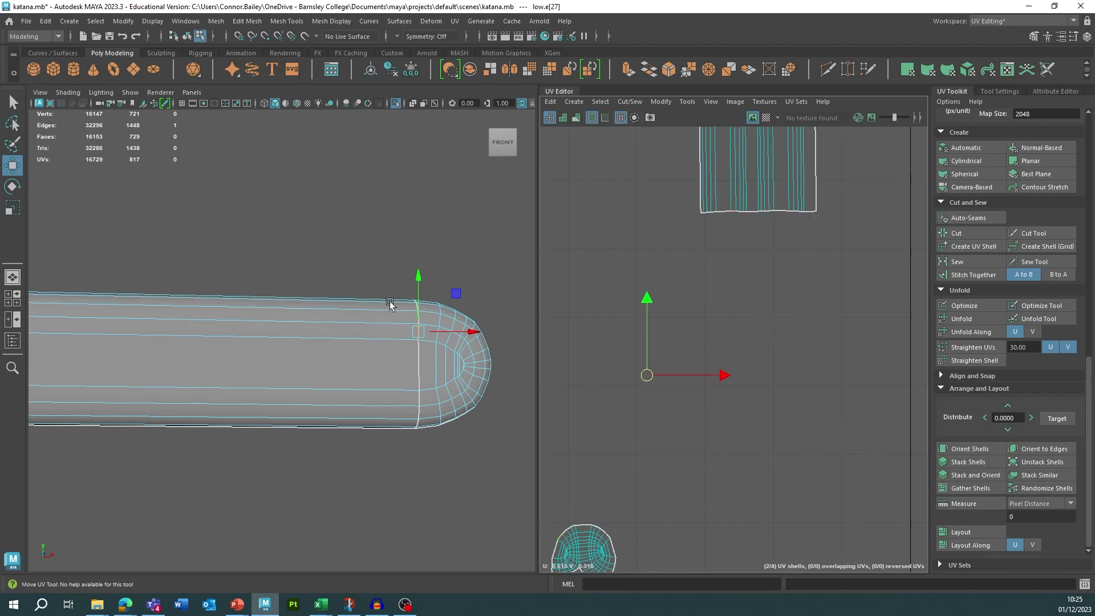
middle_click_drag(625, 555, 643, 466, "alt")
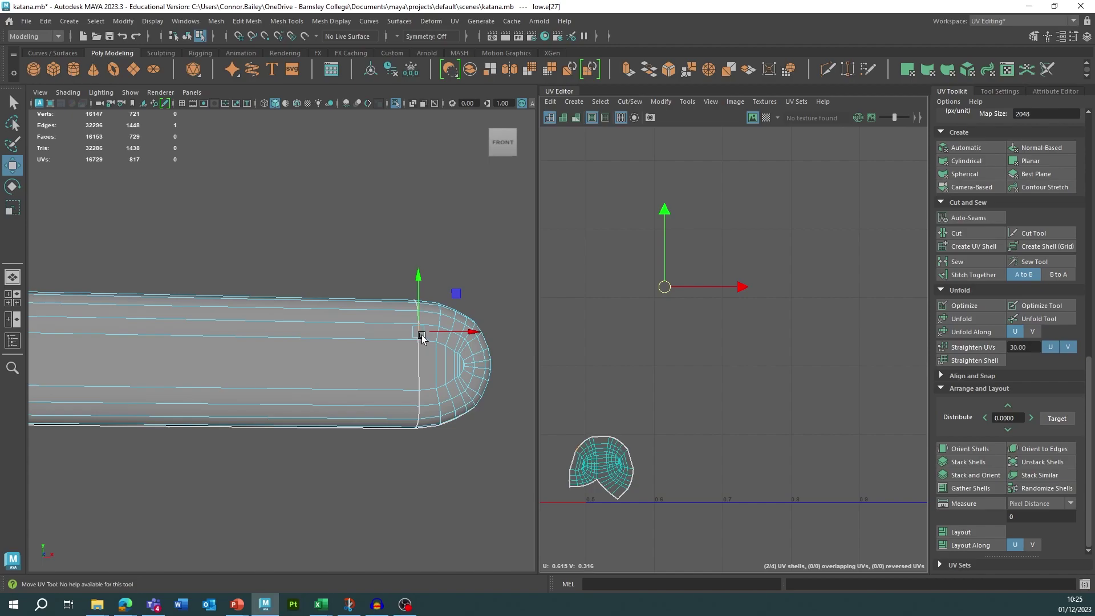
middle_click_drag(724, 351, 719, 365, "alt")
Step: Rotate the end-cap shell clockwise and move it just beneath the lower edge of the handle shell
right_click_drag(590, 492, 598, 425)
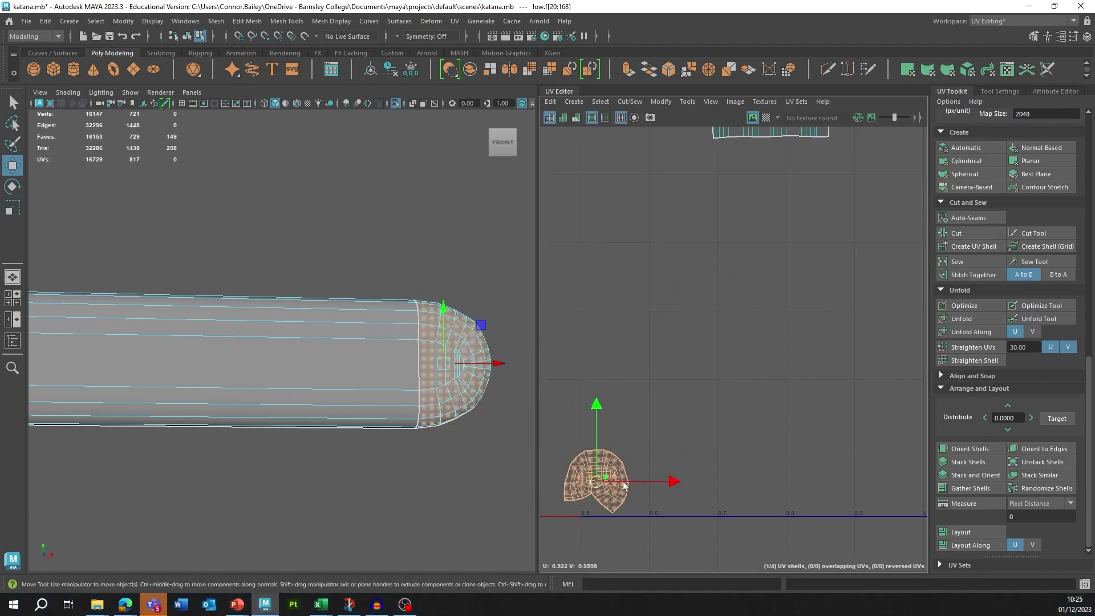
key("e")
left_click_drag(618, 420, 671, 449)
key("w")
right_click_drag(671, 450, 638, 384, "alt")
middle_click_drag(638, 384, 642, 451, "alt")
left_click_drag(615, 508, 730, 293)
Step: Pick the shared seam edge and nudge the end-cap shell left and slightly up to line up with the handle shell's matching edge
right_click_drag(793, 240, 1003, 264, "alt")
right_click_drag(670, 227, 843, 252, "alt")
right_click_drag(702, 297, 702, 266)
left_click(666, 351)
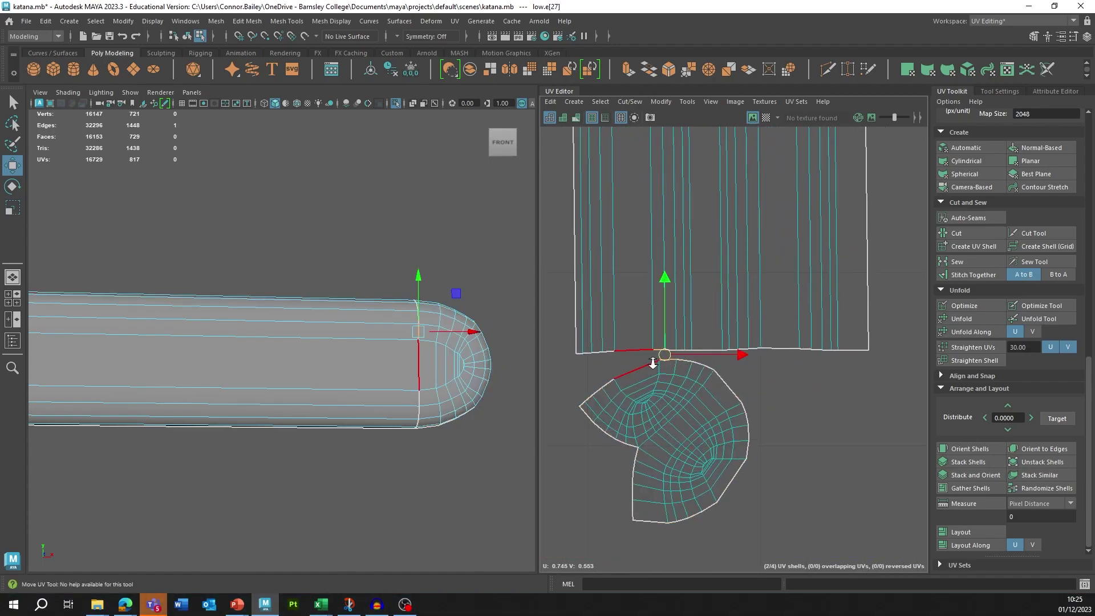
scroll(665, 370, "up", 3)
right_click_drag(668, 392, 675, 420)
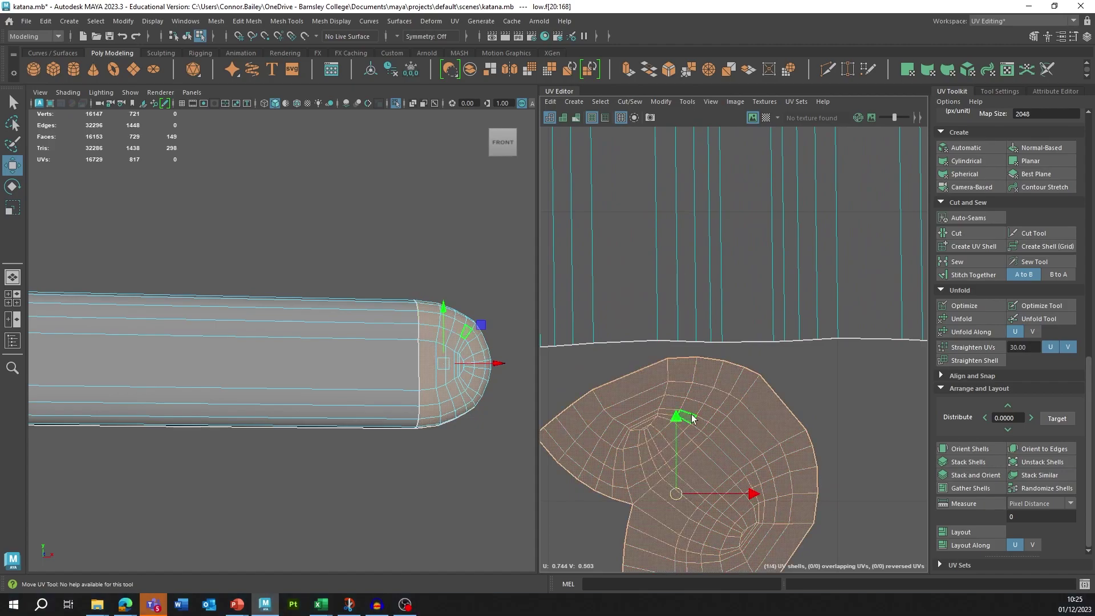
left_click_drag(753, 491, 737, 492)
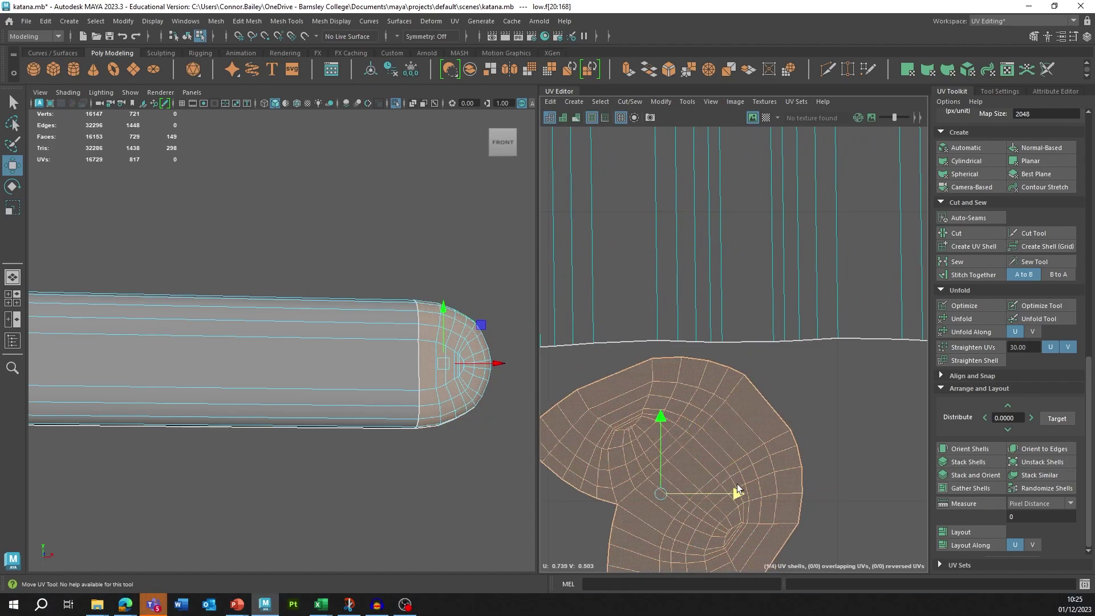
left_click_drag(659, 410, 659, 402)
Step: Check how the end-cap shell sits against the handle shell and review the whole UV layout
right_click_drag(729, 283, 732, 255)
left_click(656, 344)
right_click_drag(656, 345, 456, 374, "alt")
scroll(823, 345, "down", 3)
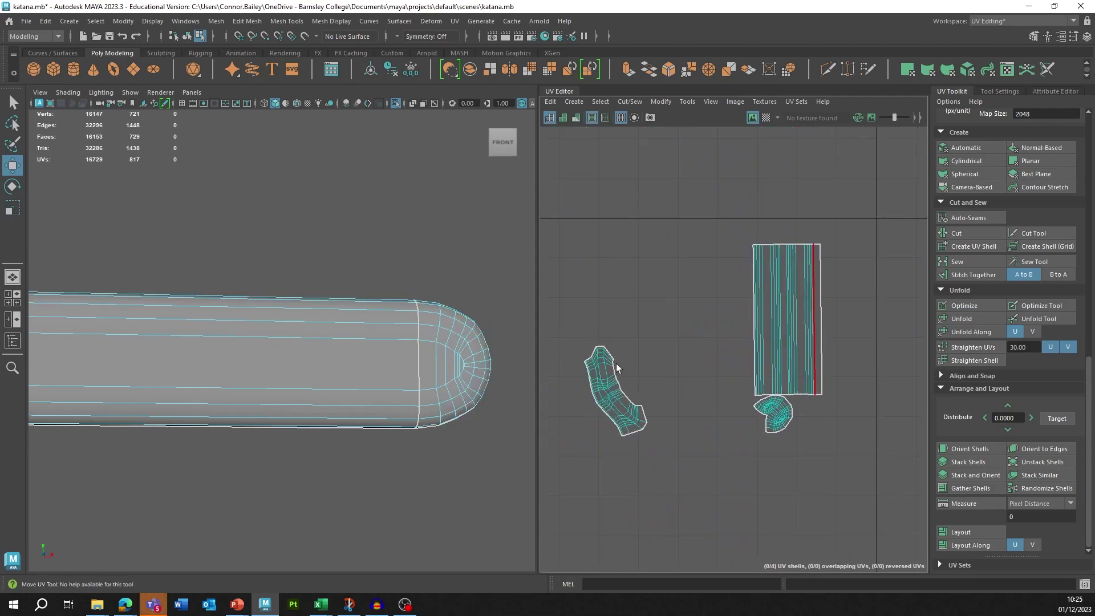
right_click_drag(716, 198, 721, 230)
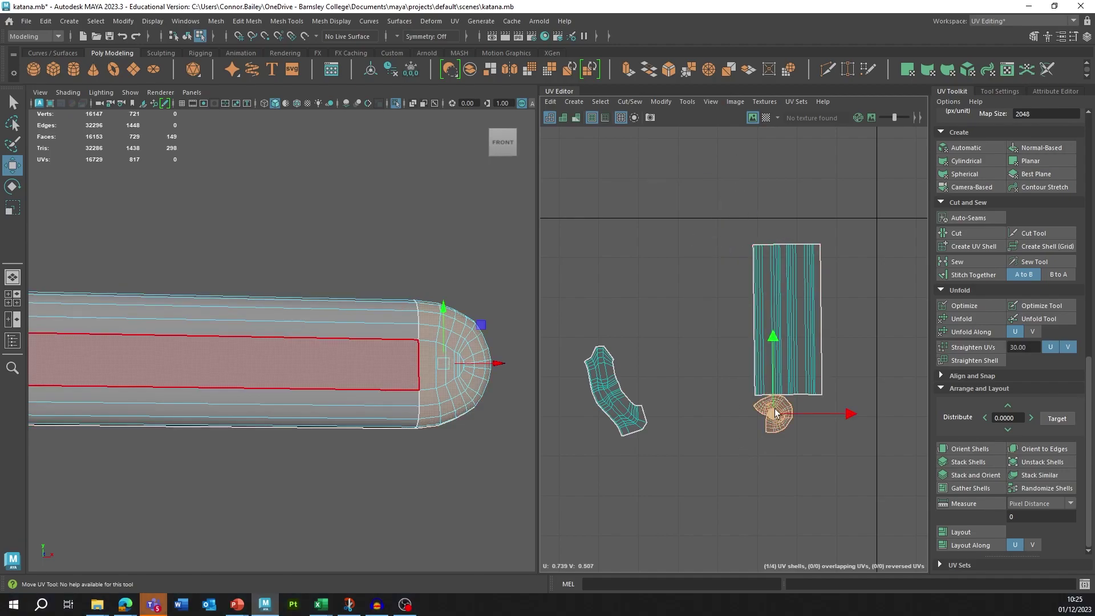
left_click(665, 286)
scroll(627, 343, "down", 5)
middle_click_drag(626, 344, 673, 337, "alt")
Step: Return to object mode and examine the katana's blade, guard and handle alongside their UV shells
right_click_drag(241, 195, 294, 178)
scroll(328, 256, "down", 6)
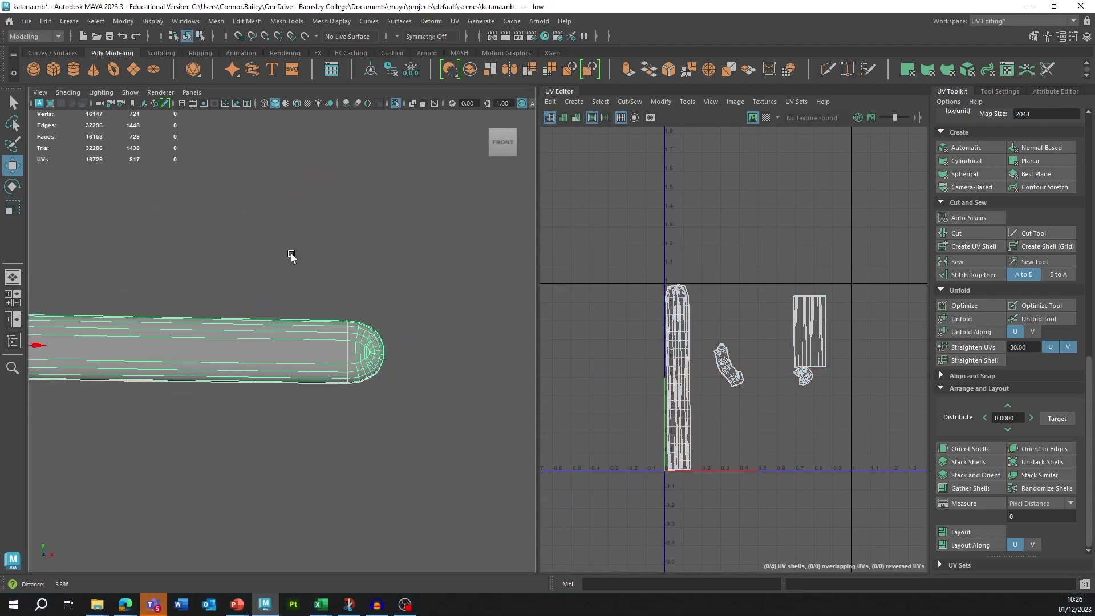
middle_click_drag(269, 229, 427, 204, "alt")
left_click_drag(295, 265, 178, 308, "alt")
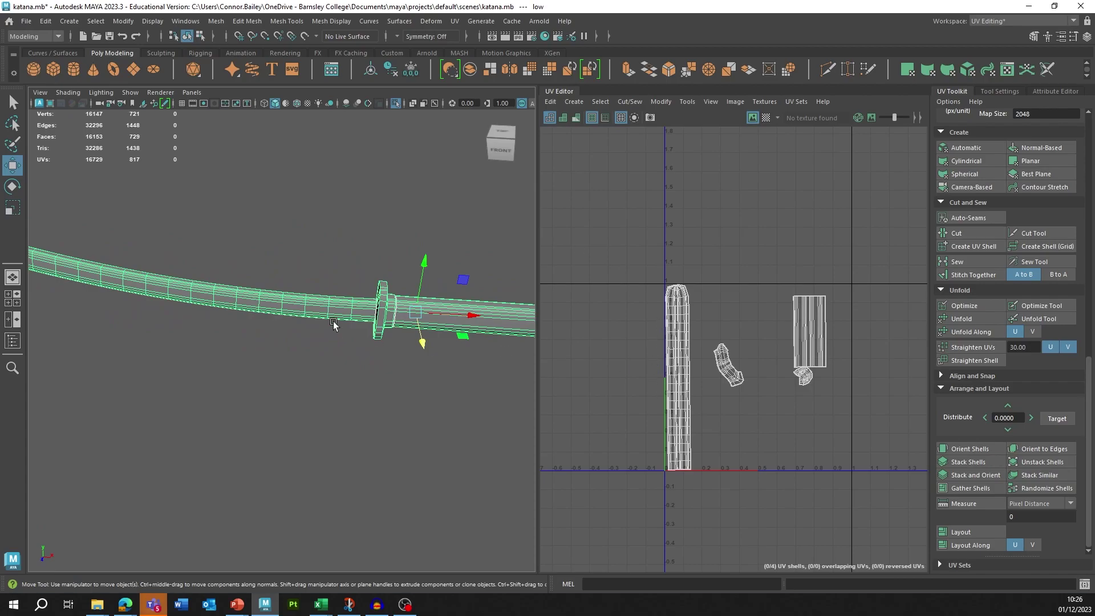
middle_click_drag(335, 326, 172, 321, "alt")
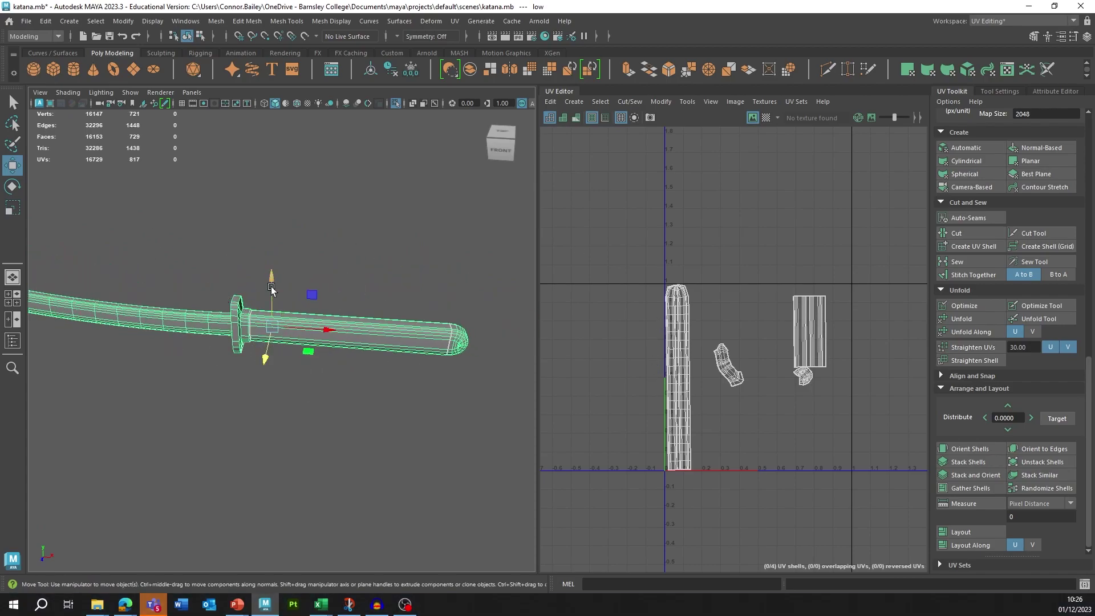
left_click_drag(385, 452, 407, 479, "alt")
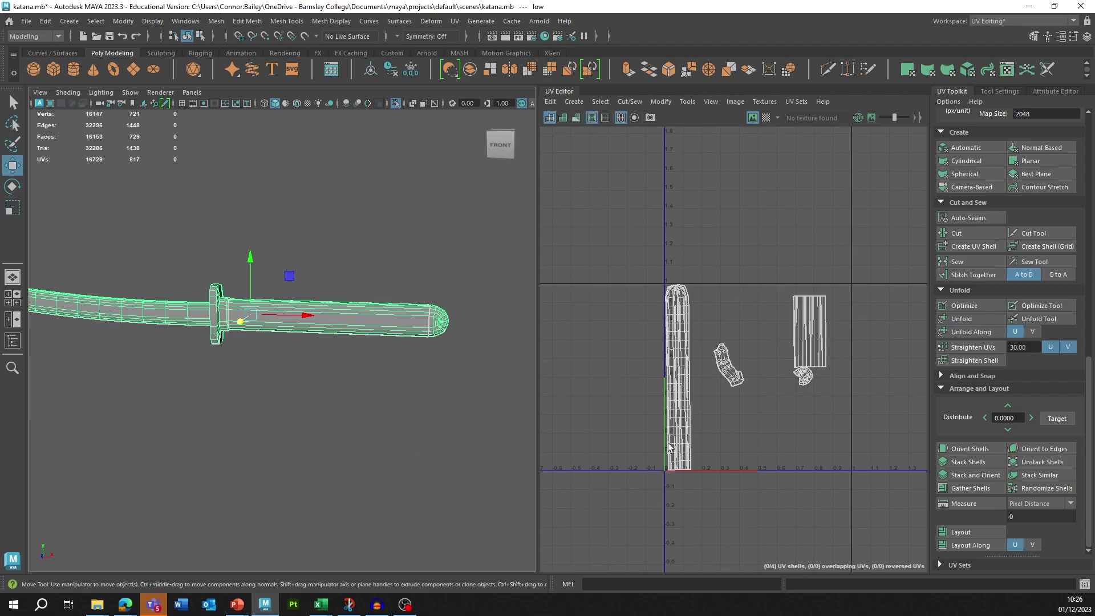
right_click_drag(290, 332, 396, 379, "alt")
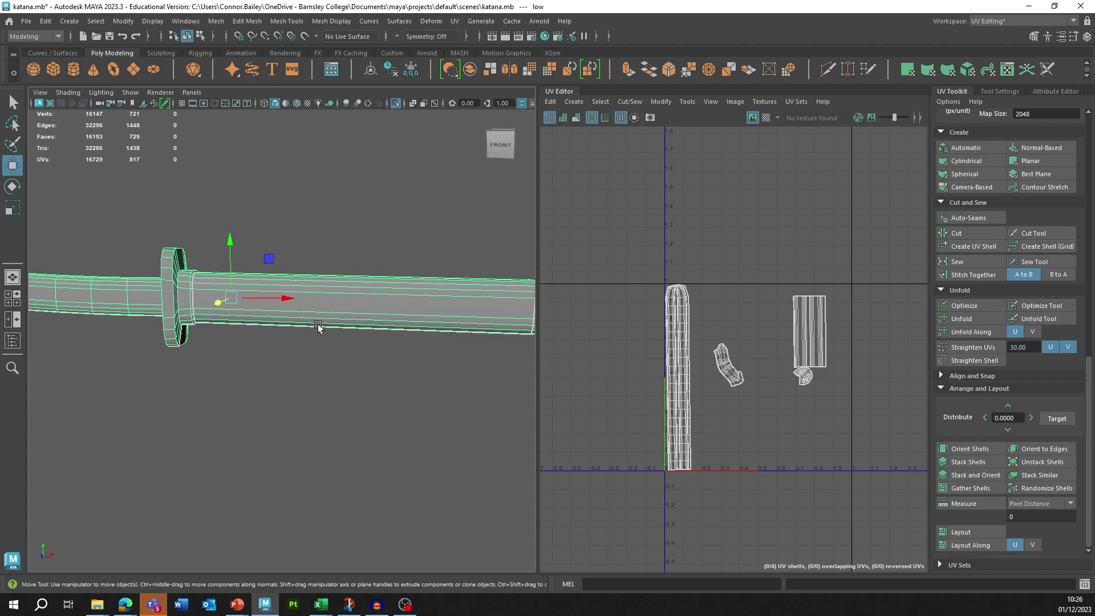
middle_click_drag(407, 347, 306, 347, "alt")
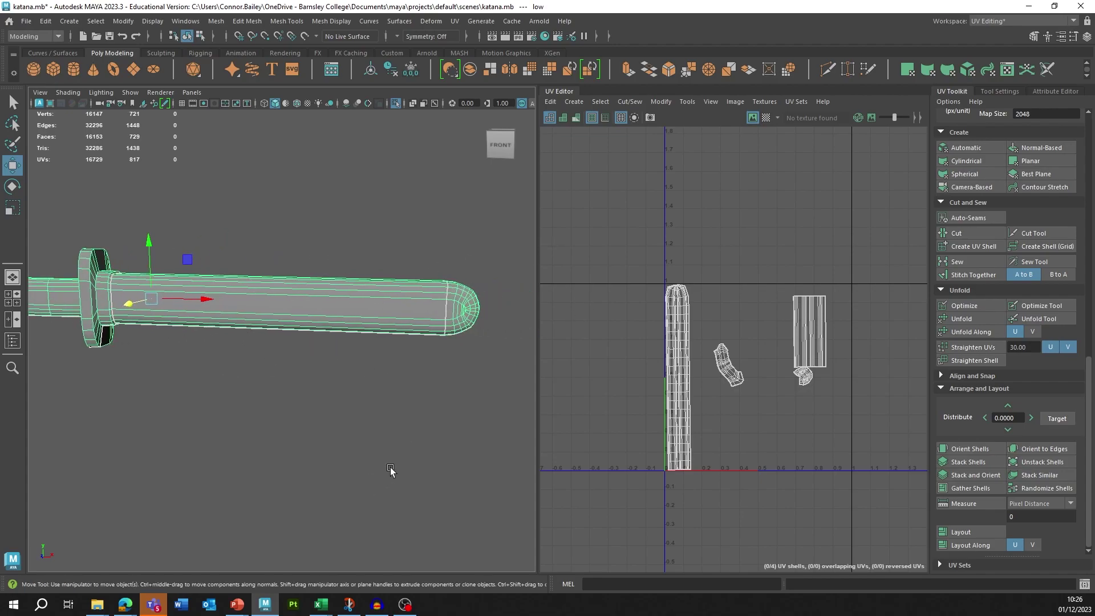
Step: Select the faces of the handle in the viewport to identify their UV shells
right_click_drag(296, 272, 297, 300)
left_click_drag(292, 362, 344, 331, "alt")
left_click_drag(497, 221, 293, 432)
left_click_drag(251, 319, 458, 379, "alt")
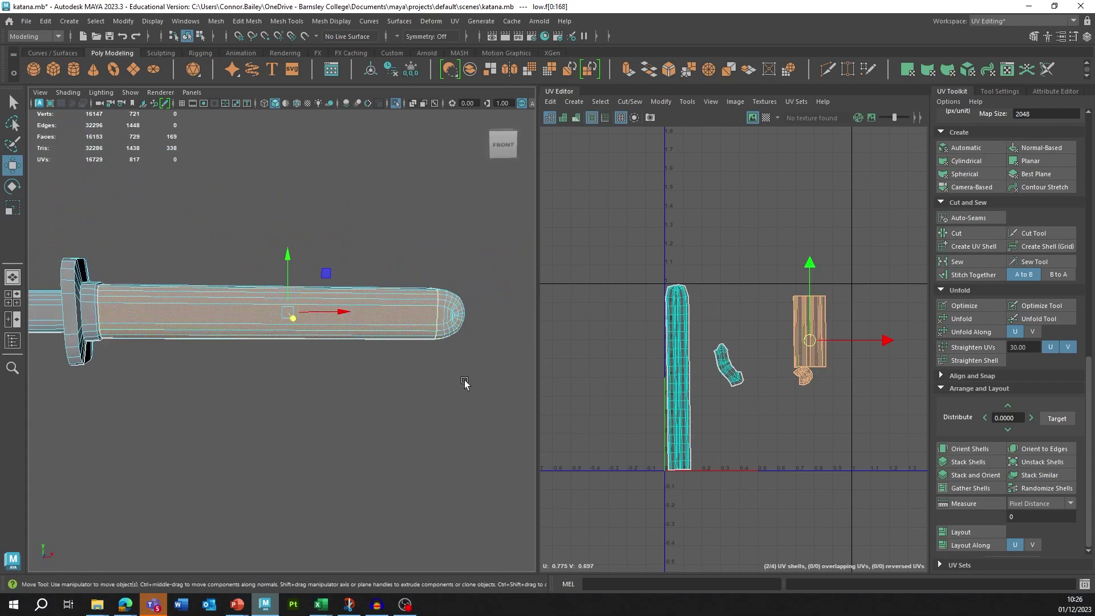
right_click_drag(321, 203, 397, 537)
Step: Select the blade's faces in the viewport and bring up their material assignment options
scroll(203, 383, "down", 10)
left_click_drag(94, 257, 317, 413)
right_click_drag(318, 412, 521, 421, "alt")
right_click_drag(344, 204, 352, 233)
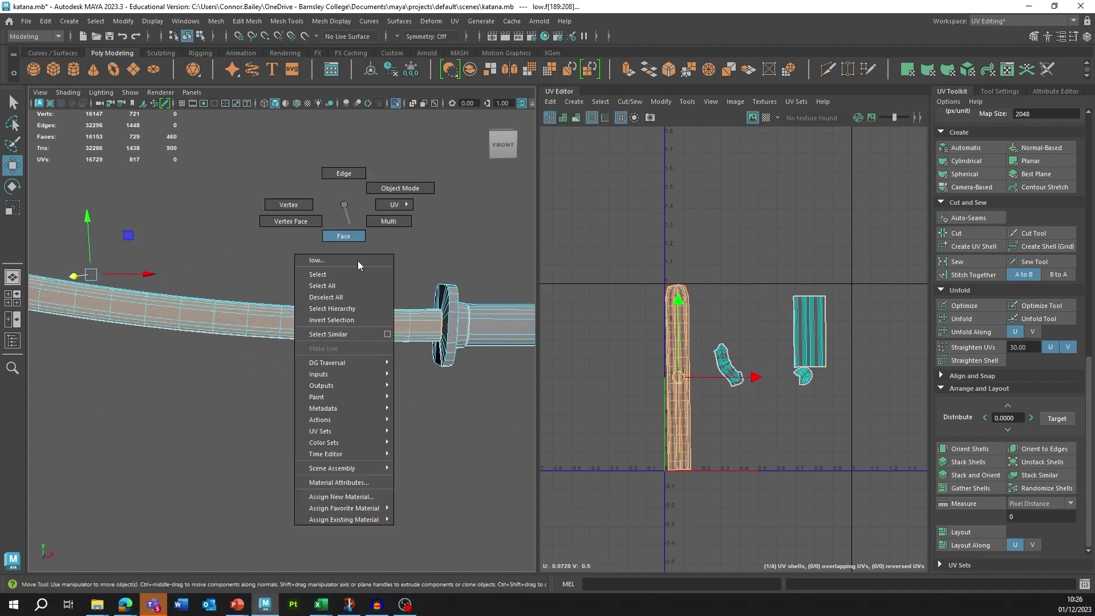
right_click_drag(366, 528, 403, 531)
Step: Select the band of collar faces between the katana's guard and handle in the viewport
middle_click_drag(412, 329, 254, 332, "alt")
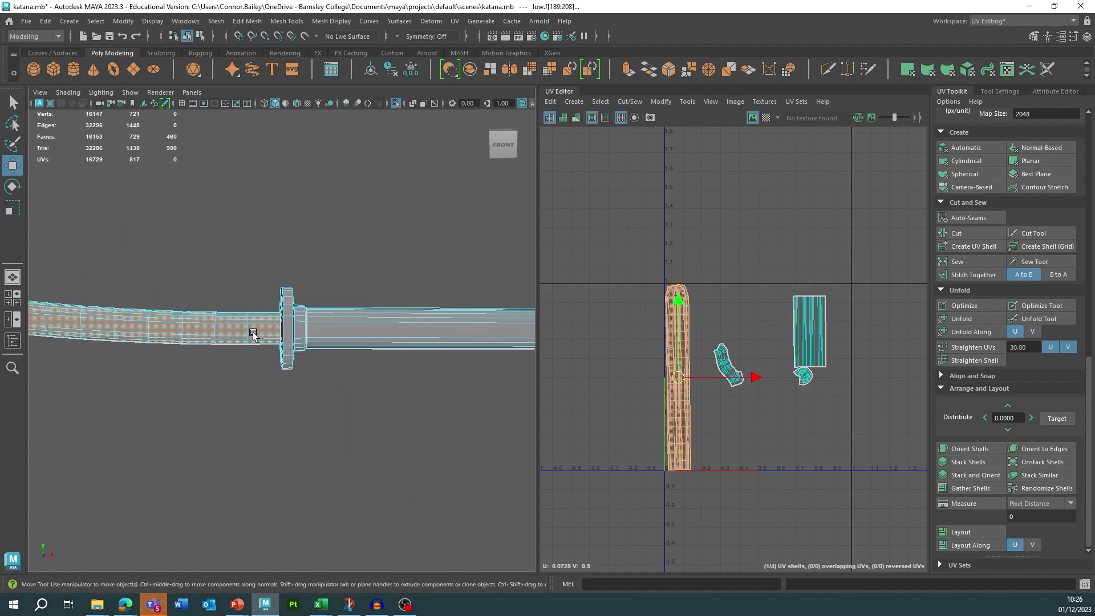
right_click_drag(254, 332, 386, 299, "alt")
left_click_drag(385, 299, 375, 294, "alt")
middle_click_drag(374, 293, 326, 307, "alt")
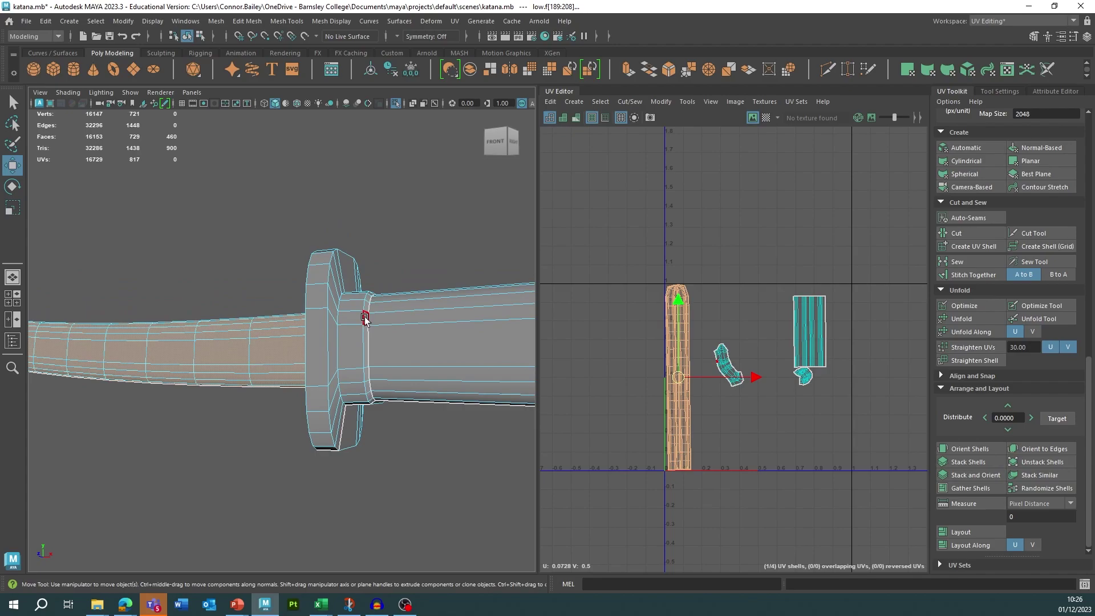
left_click(365, 316)
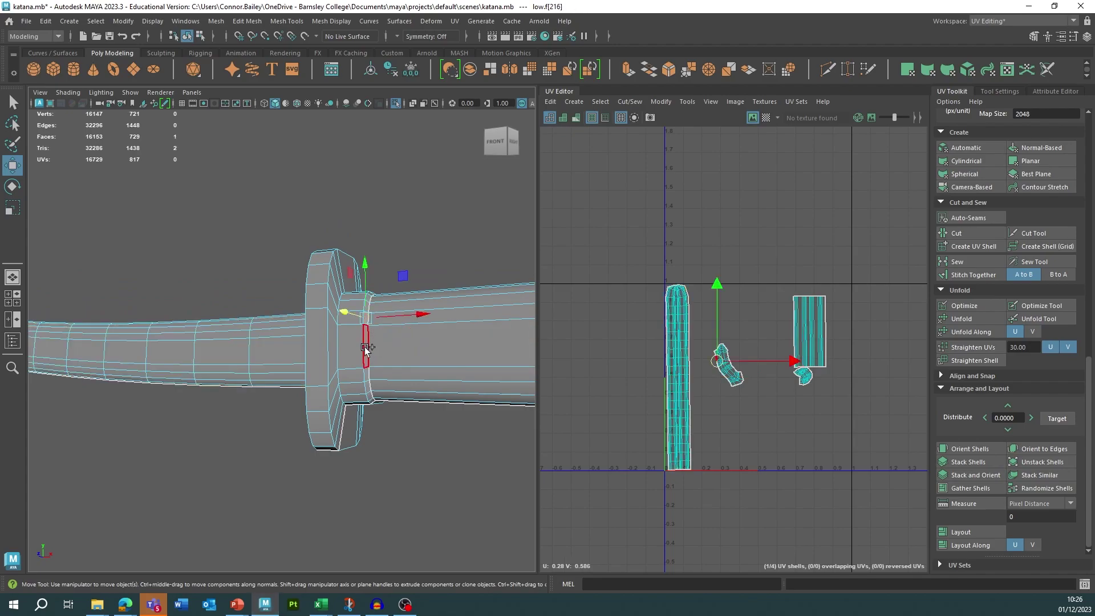
double_click(346, 361)
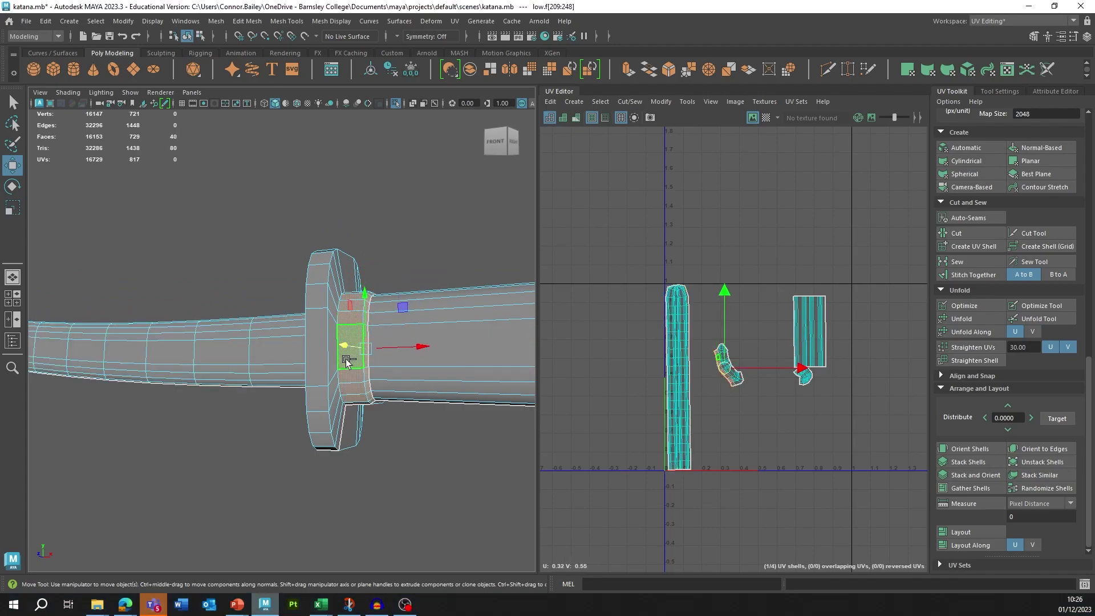
Step: Add the guard's rim and blade-side faces to the collar selection and bring up their material assignment options
left_click(331, 297, "shift")
double_click(334, 321, "shift")
left_click(317, 299, "shift")
double_click(319, 318, "shift")
left_click_drag(318, 319, 431, 350, "alt")
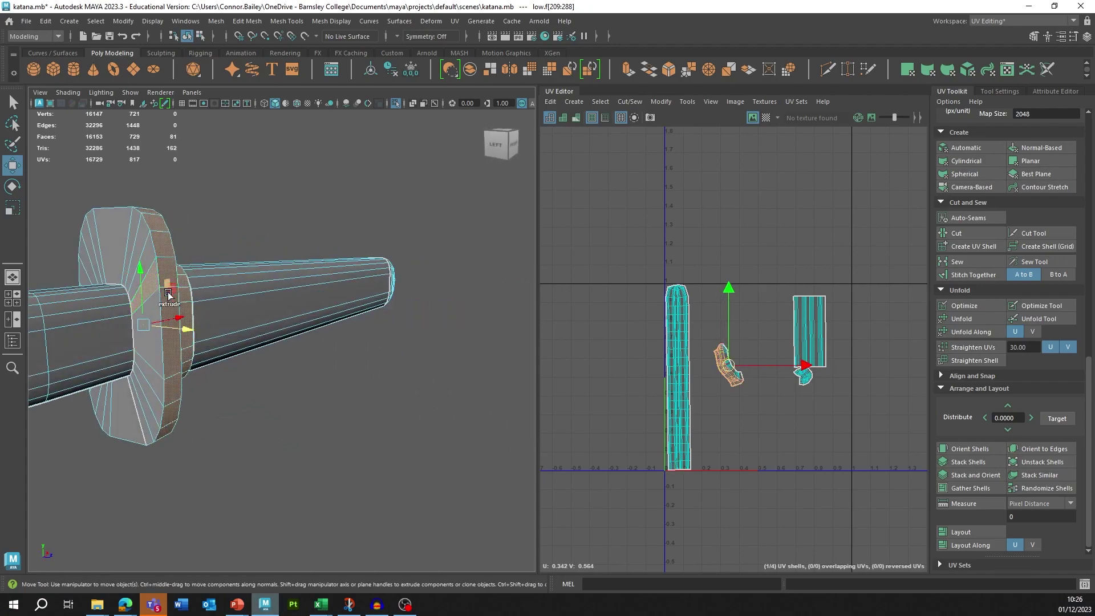
double_click(154, 308, "shift")
right_click_drag(278, 197, 364, 513)
Step: Return to object mode and select the whole low-poly katana
key("q")
left_click_drag(458, 247, 291, 229, "alt")
right_click_drag(290, 229, 349, 214)
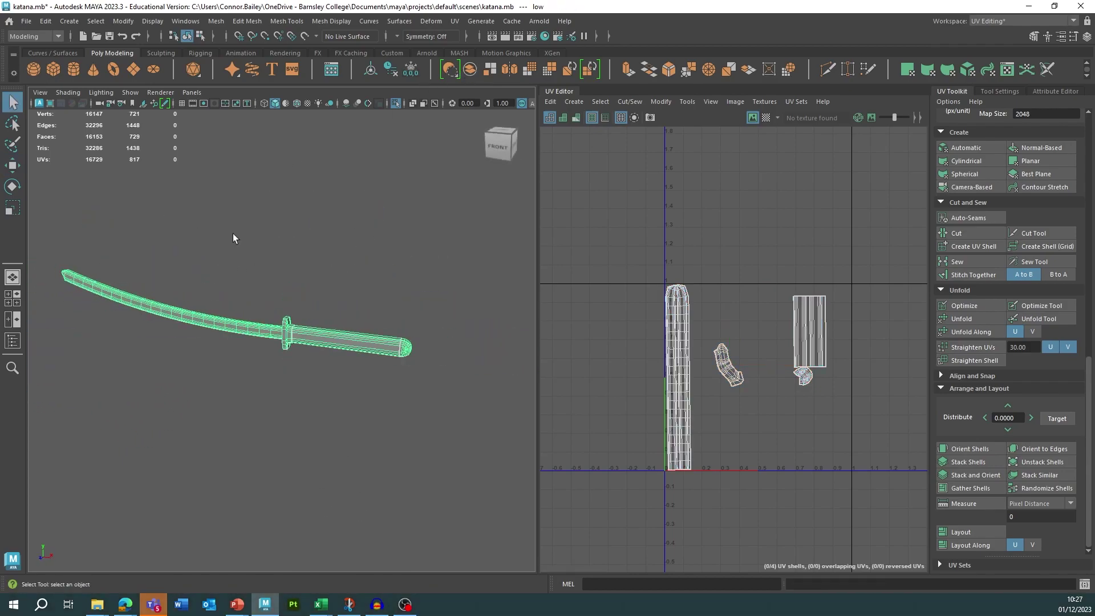
left_click(288, 360)
left_click(285, 337)
Step: Export the selected low-poly katana as an OBJ, overwriting katan_low.obj on the Desktop
left_click(27, 21)
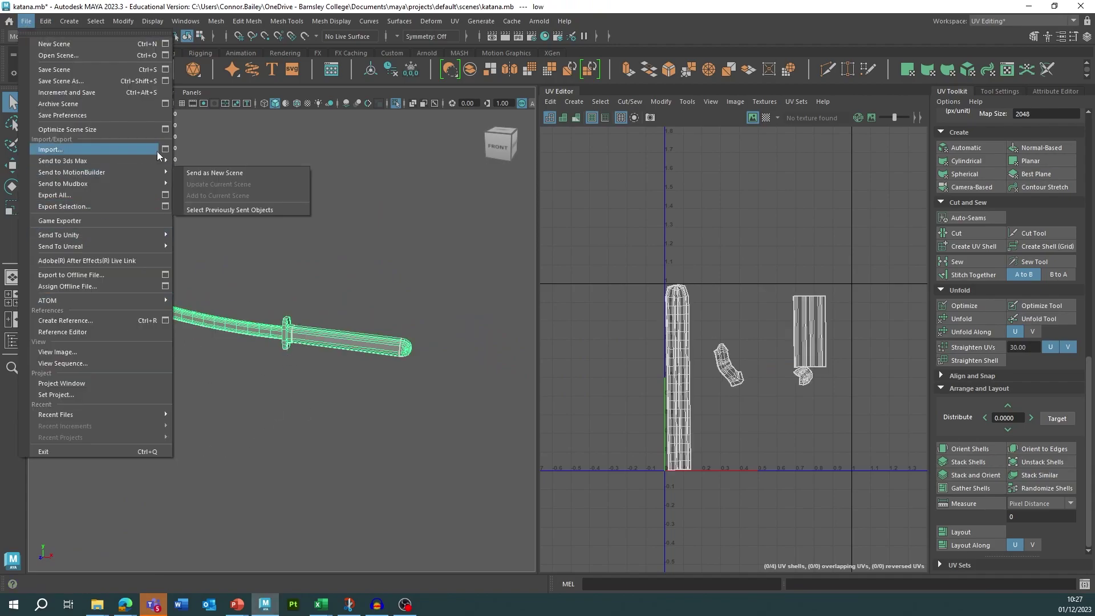
left_click(87, 205)
left_click(337, 81)
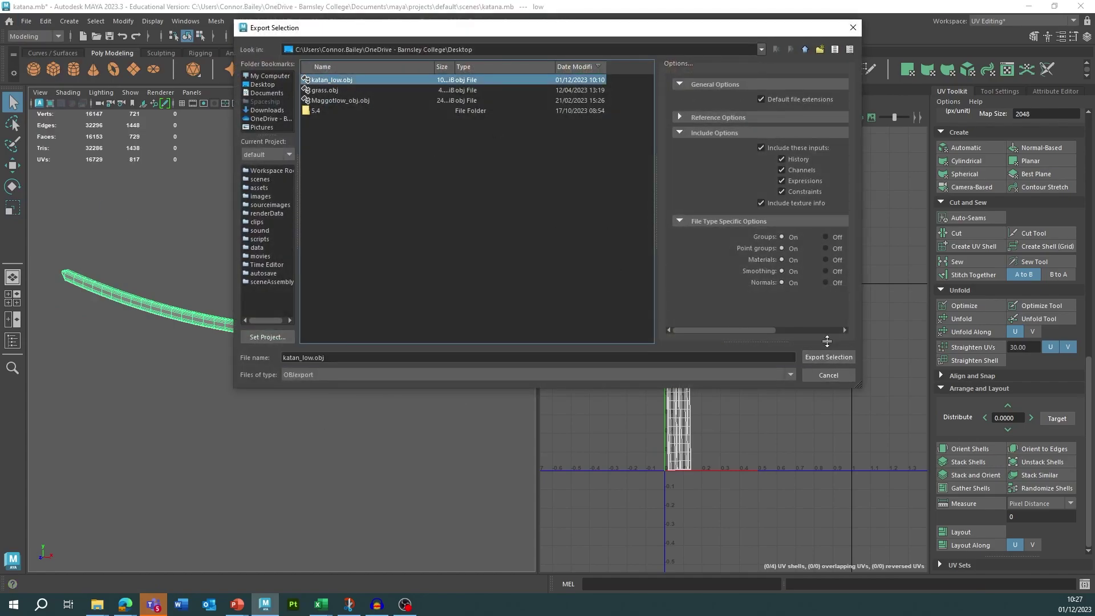
left_click(828, 357)
left_click(524, 228)
right_click_drag(292, 267, 326, 252)
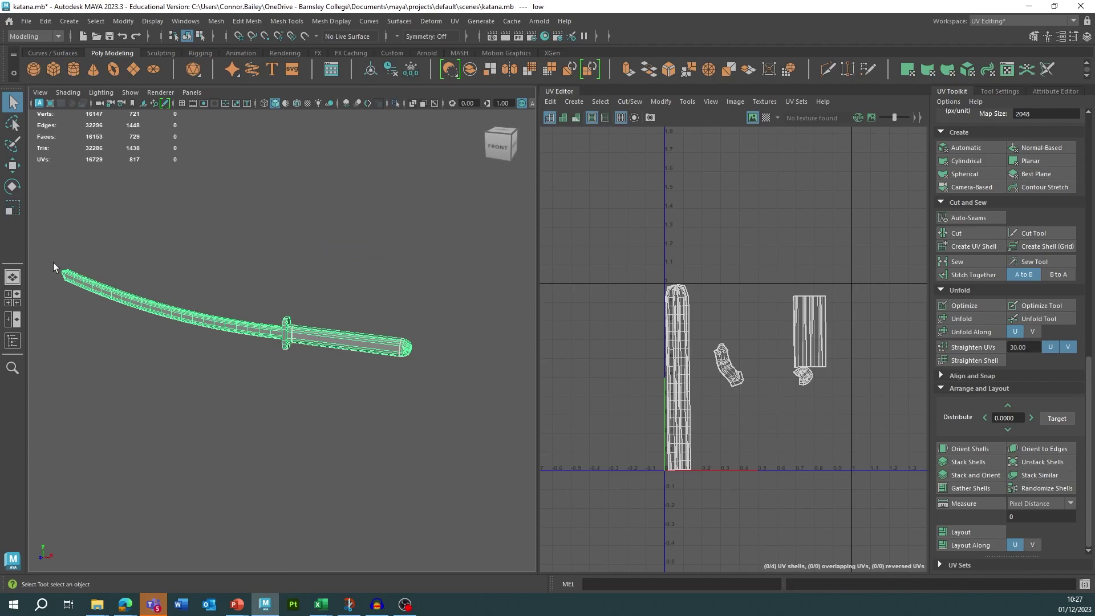
Step: Show the Outliner, select the High mesh and isolate it in the viewport to examine the high-poly katana
left_click(13, 340)
left_click(70, 194)
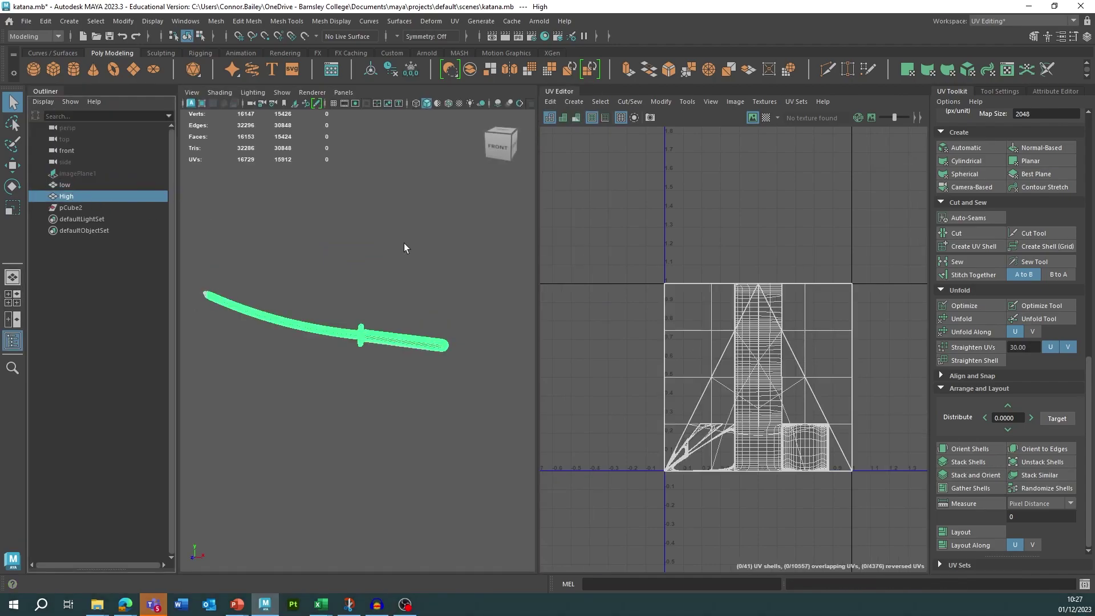
key("ctrl+1")
right_click_drag(360, 259, 615, 335, "alt")
right_click_drag(348, 284, 251, 257, "alt")
left_click_drag(359, 231, 345, 273, "alt")
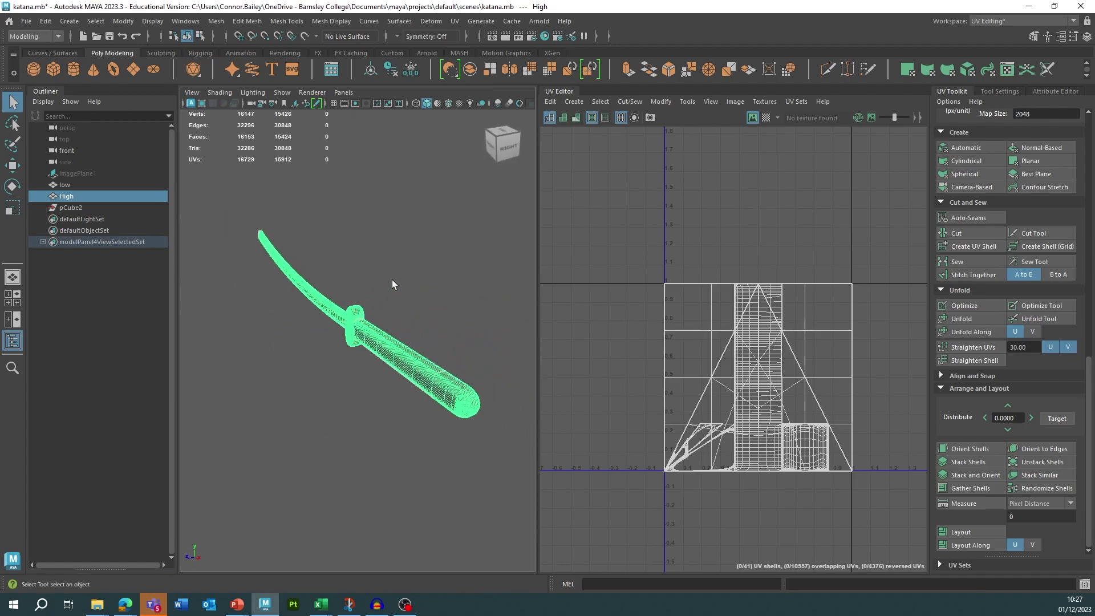
left_click_drag(350, 258, 376, 261, "alt")
right_click_drag(445, 332, 319, 355, "alt")
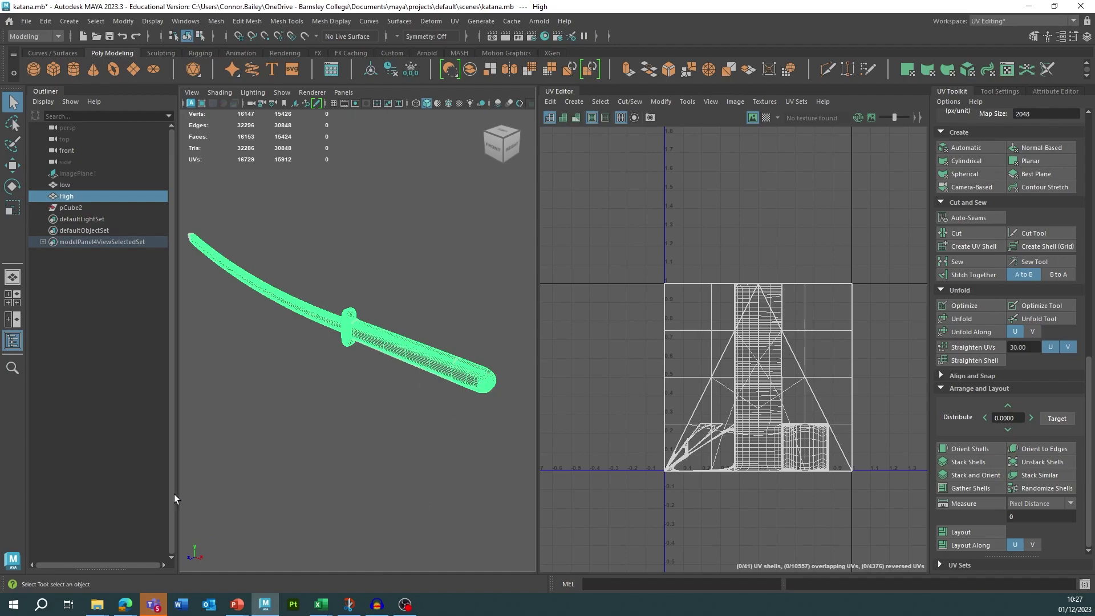
Step: Launch Adobe Photoshop 2023 and minimise the Maya window to get to it
left_click(25, 607)
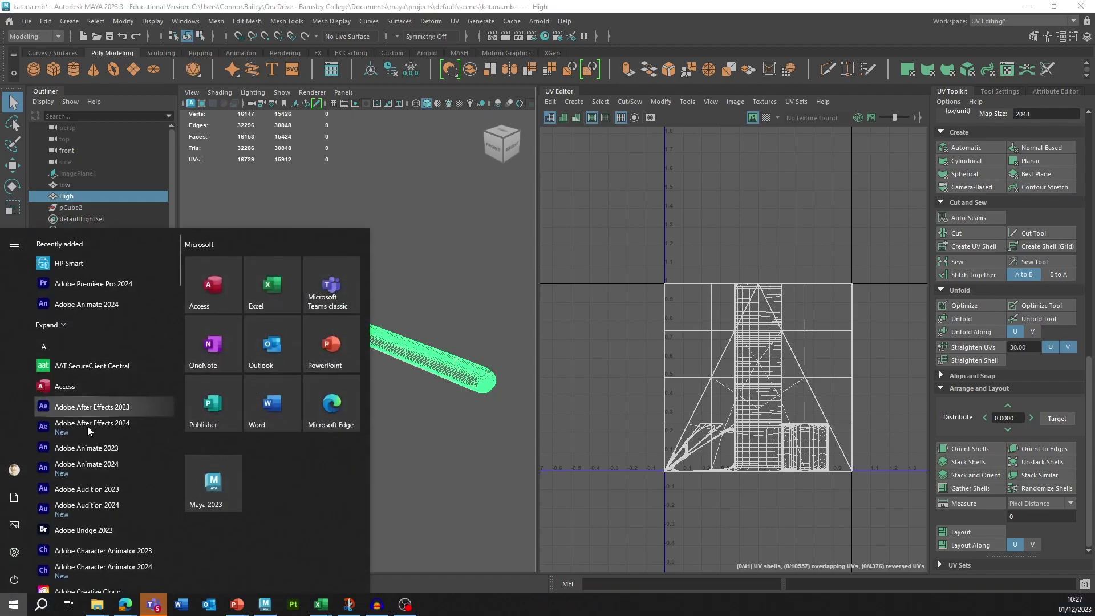
scroll(98, 336, "down", 3)
scroll(97, 441, "down", 3)
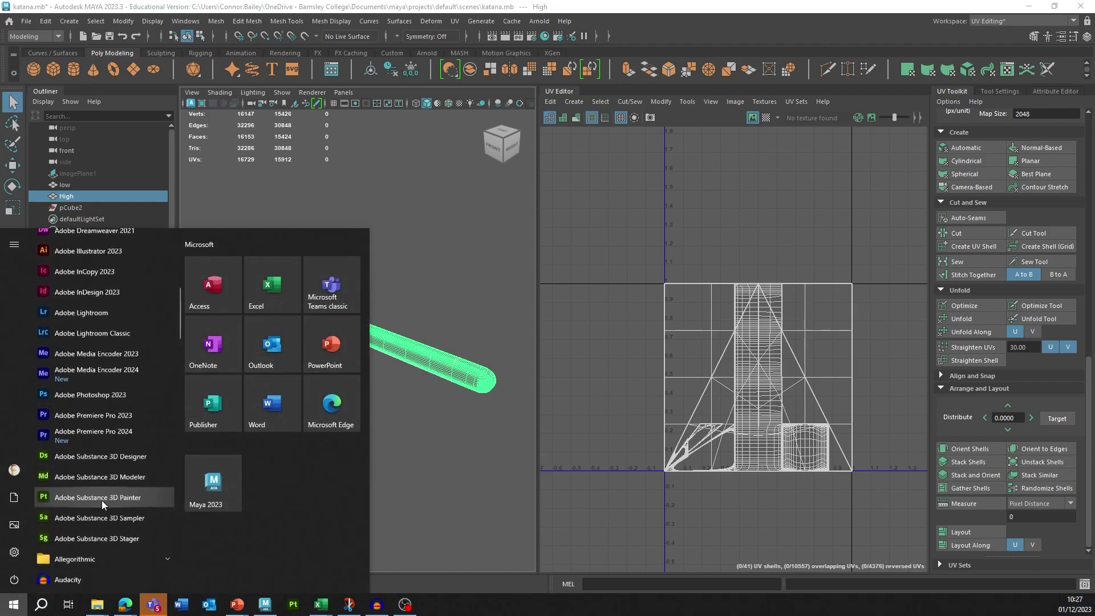
left_click(350, 268)
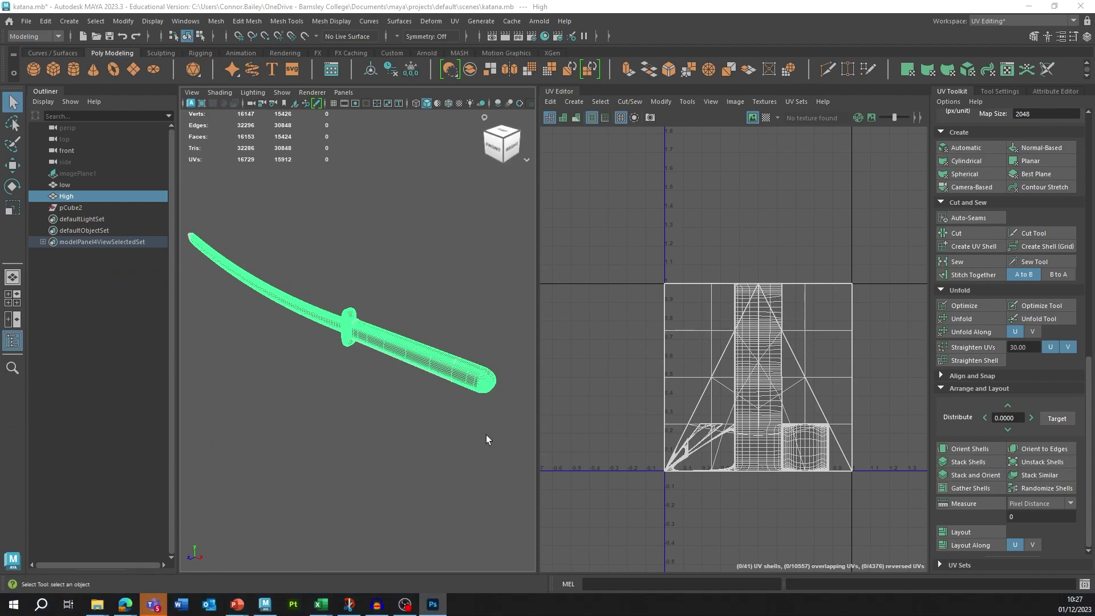
left_click(1028, 6)
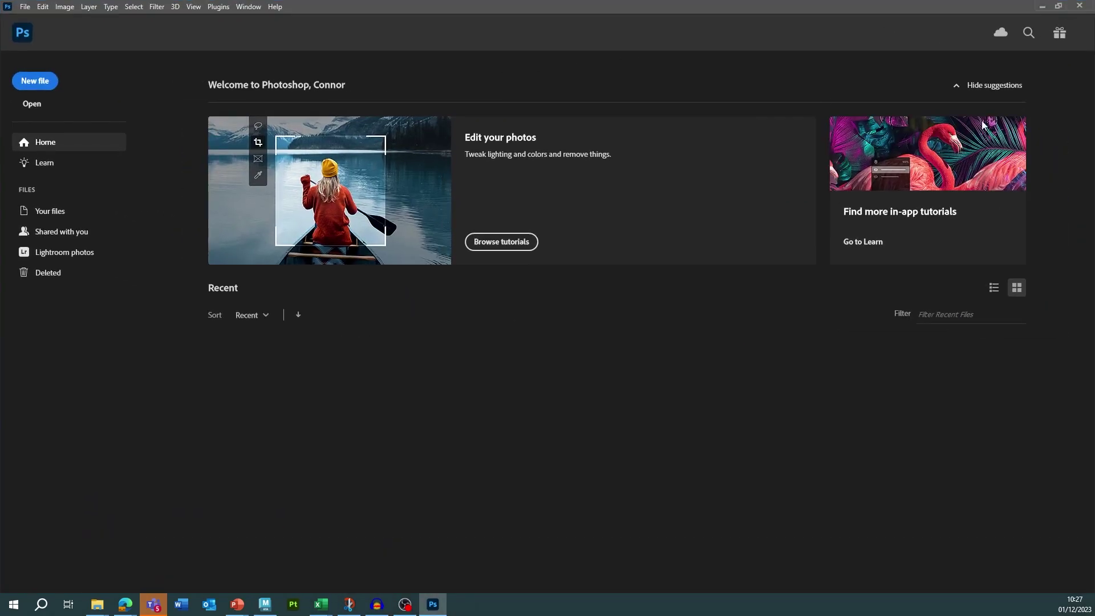
Step: Create a 2048 x 2048 pixel document at 72 pixels/inch in RGB Color with a white background
left_click(38, 85)
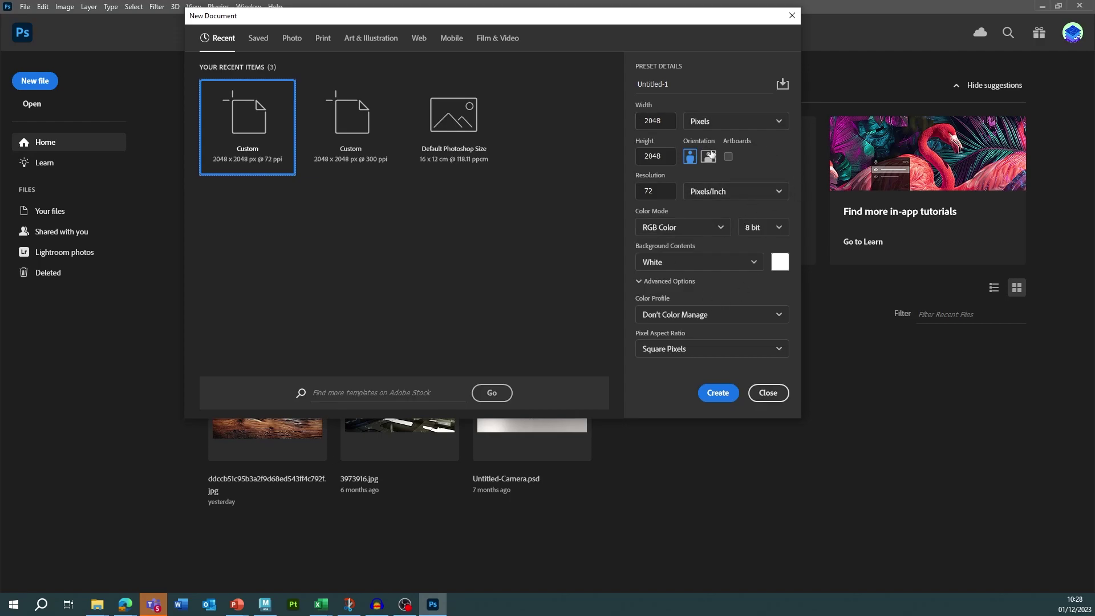
left_click(732, 121)
left_click(651, 120)
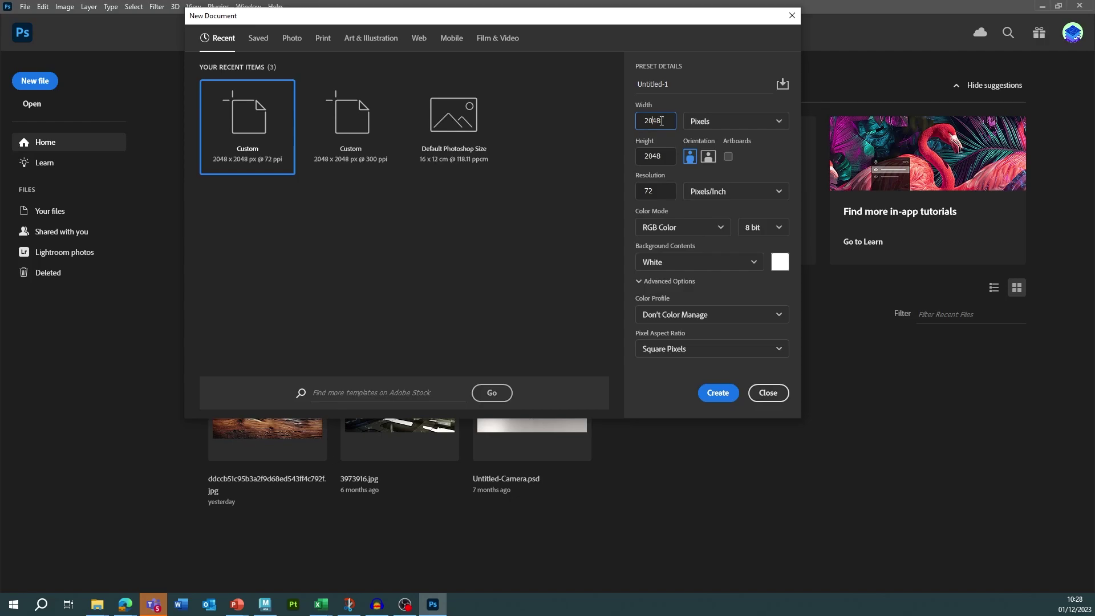
key("Tab")
key("Tab")
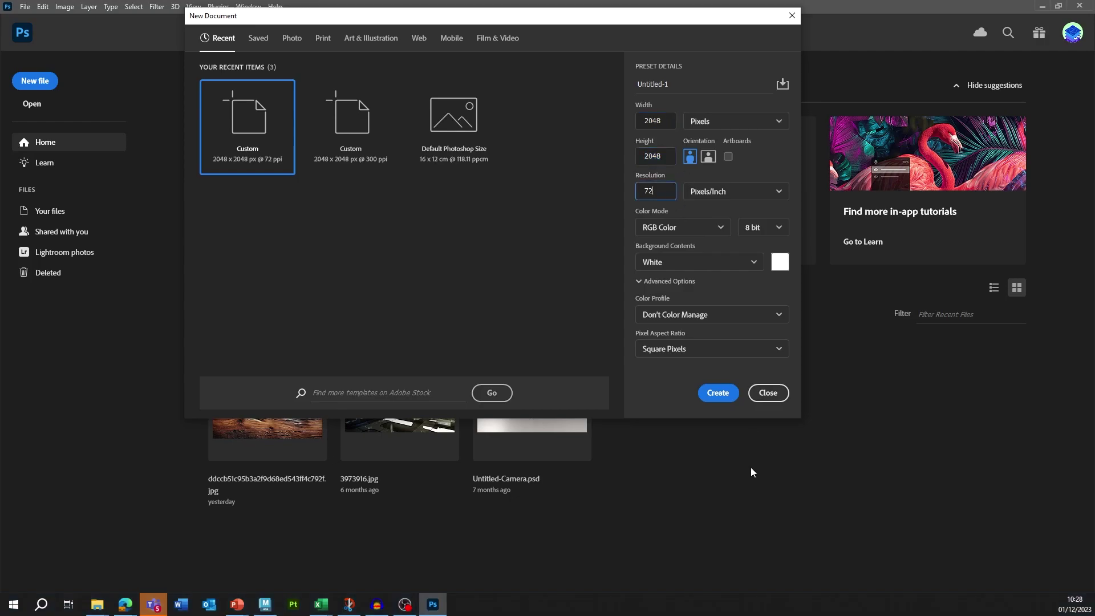
left_click(718, 392)
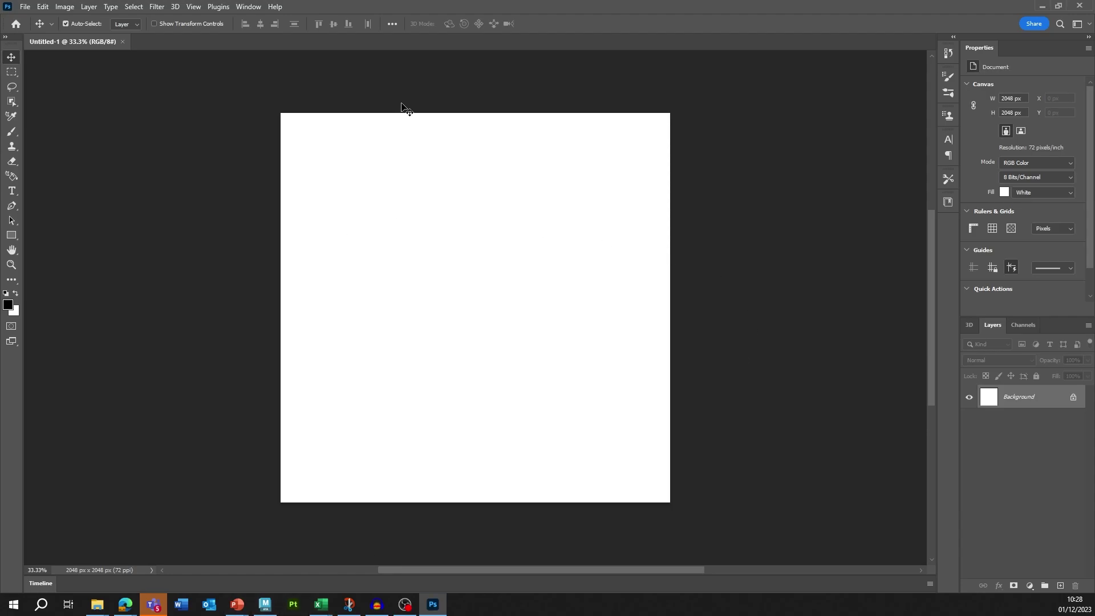
Step: Switch to Maya, select the low mesh and capture a screenshot of its UV layout cropped to the 0–1 square
left_click(265, 604)
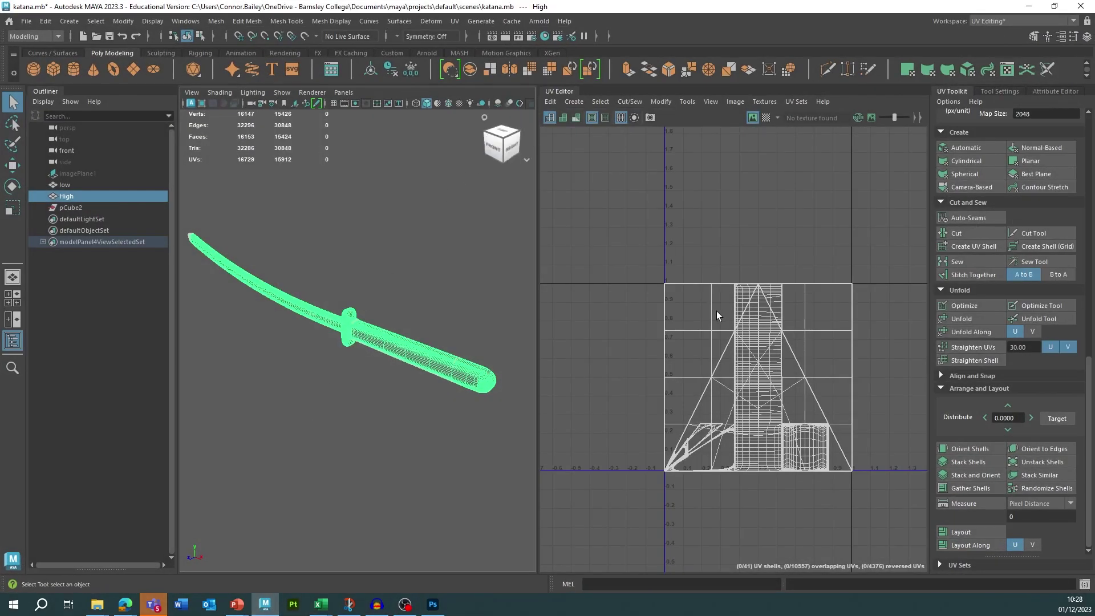
left_click(65, 184)
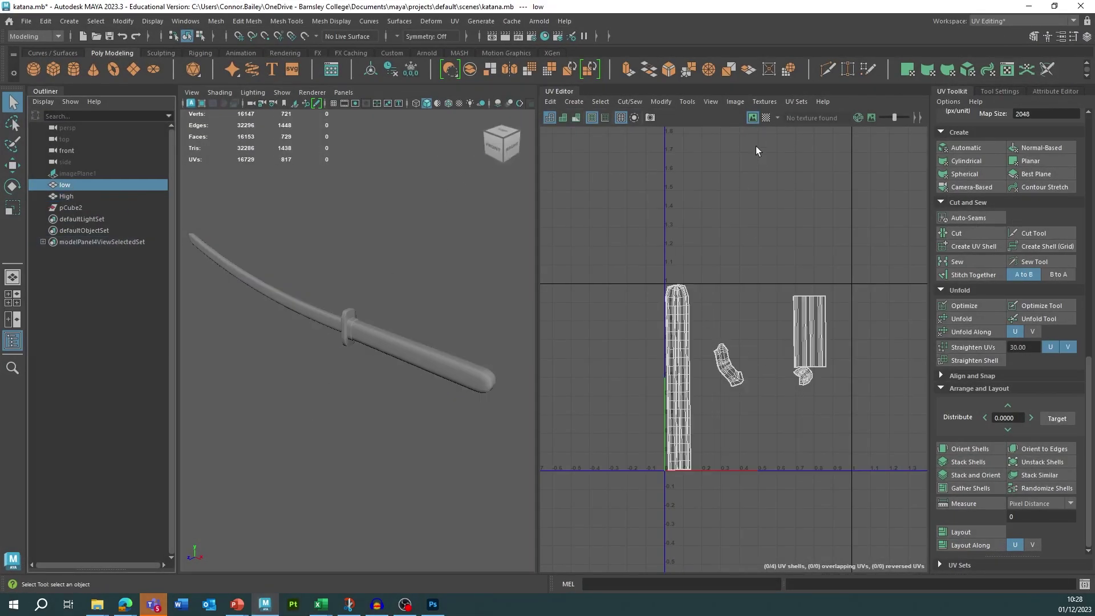
scroll(753, 336, "up", 6)
scroll(744, 291, "down", 3)
mouse_move(755, 287)
middle_mouse_down("alt")
mouse_move(743, 289)
mouse_move(771, 286)
mouse_move(749, 279)
middle_mouse_up("alt")
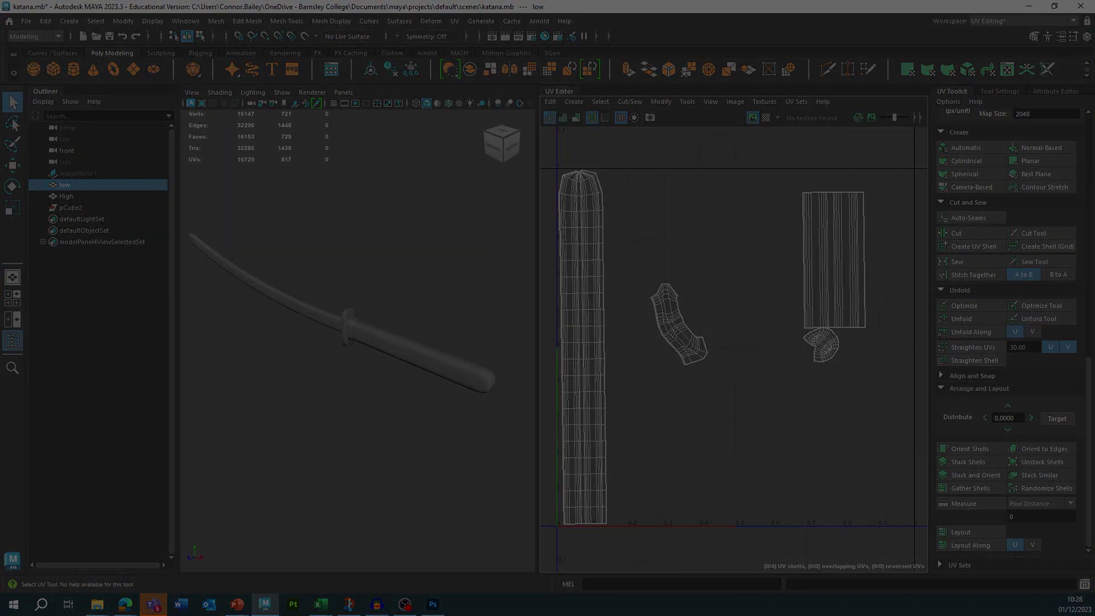
left_click_drag(556, 167, 915, 522)
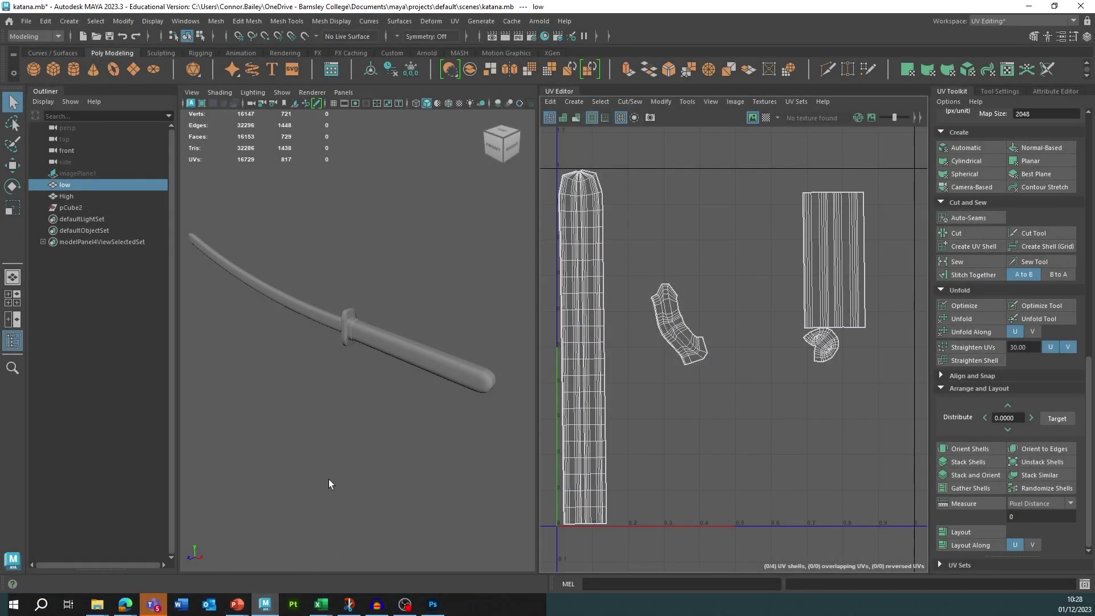
Step: Switch to Photoshop, paste the UV screenshot and align it with the canvas's upper-left corner
left_click(433, 604)
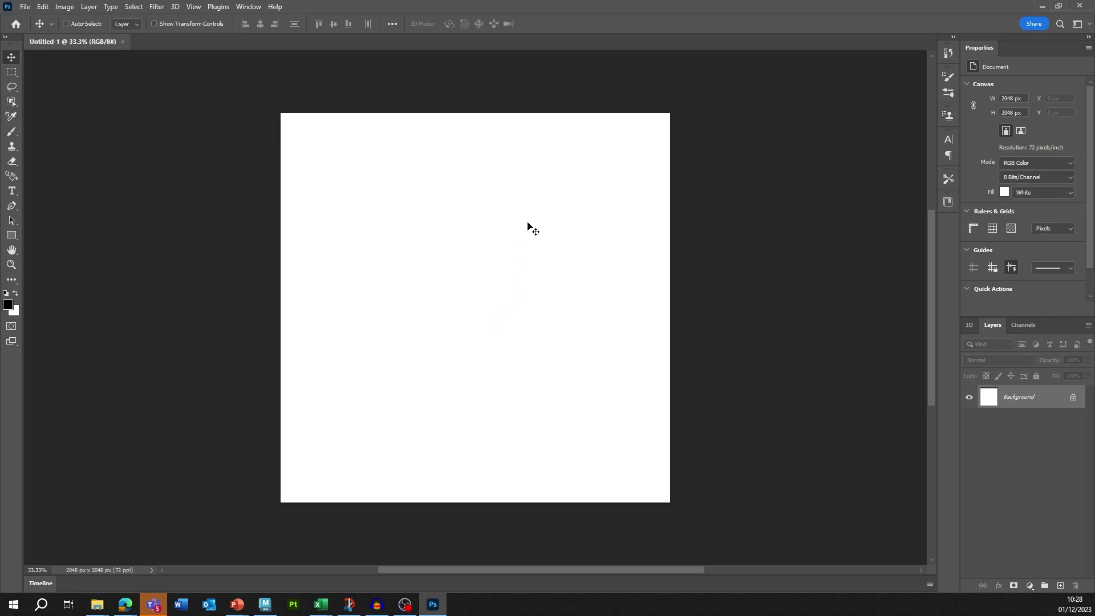
key("ctrl+v")
left_click_drag(470, 285, 333, 161)
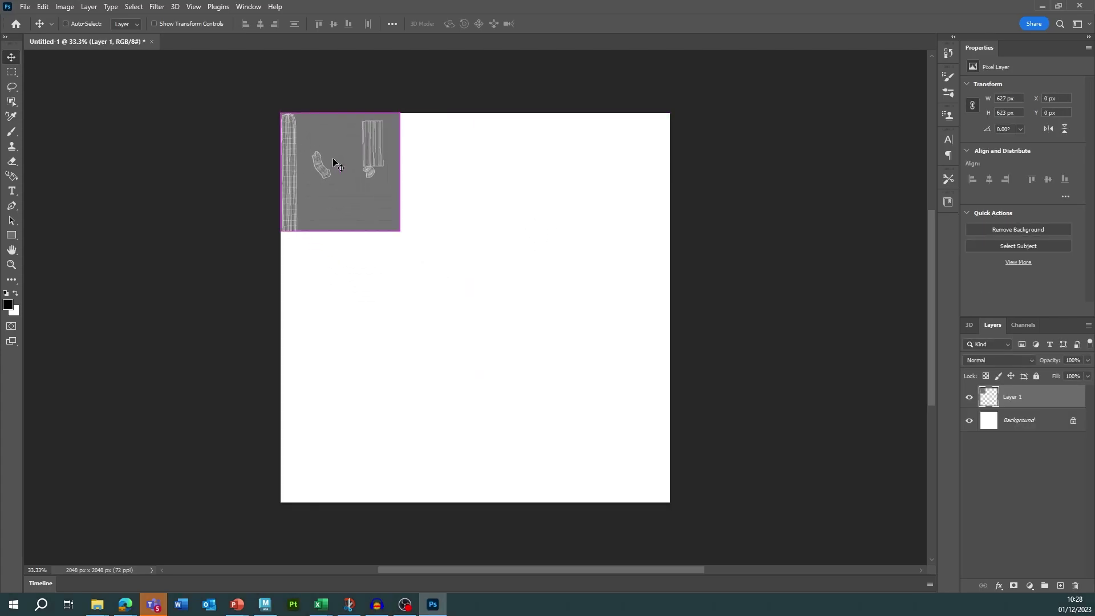
Step: Scale the pasted UV layer up with Free Transform to fill the 2048 px canvas
key("ctrl+t")
left_click_drag(398, 228, 649, 516)
left_click_drag(473, 500, 473, 502)
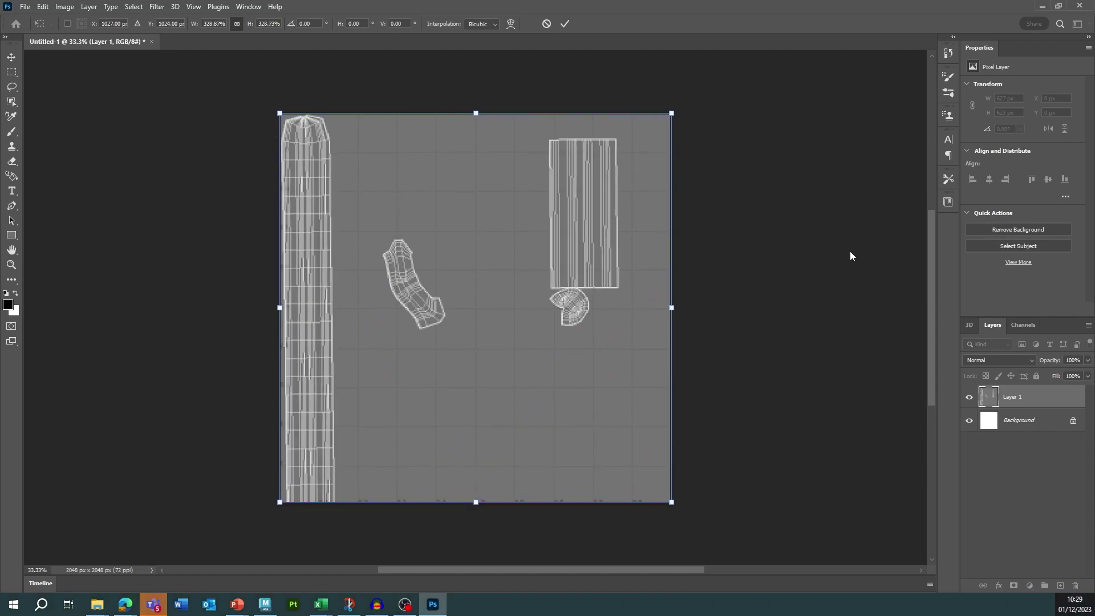
key("Return")
Step: Lower the UV layer's opacity to 43% and fully lock the layer so it cannot be moved
left_click(1086, 361)
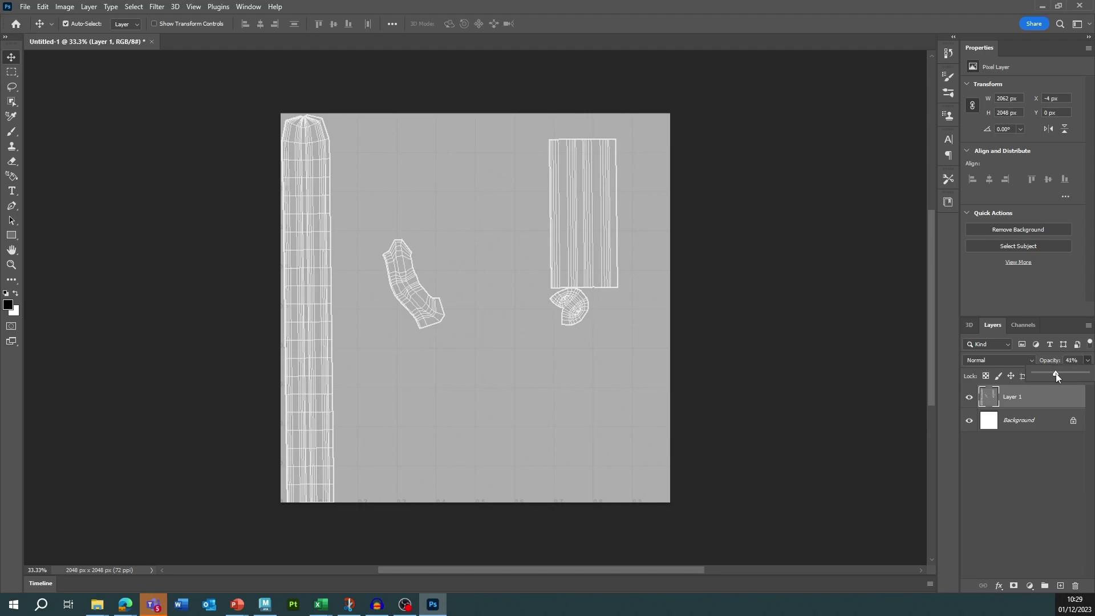
left_click_drag(1061, 376, 1058, 378)
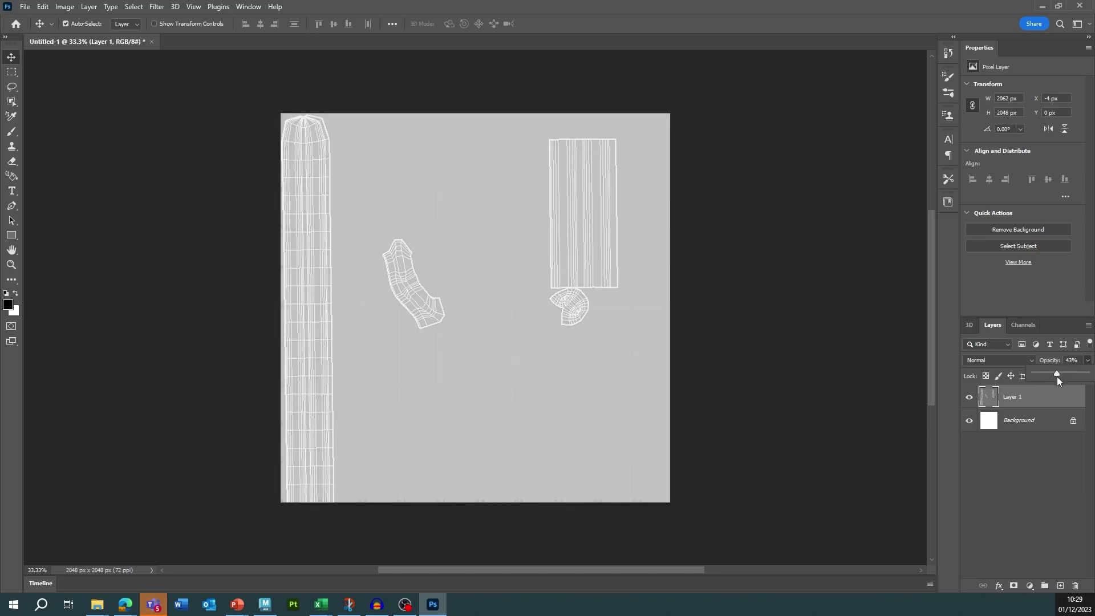
left_click(1056, 468)
left_click(1034, 396)
left_click(1036, 376)
left_click_drag(570, 295, 575, 177)
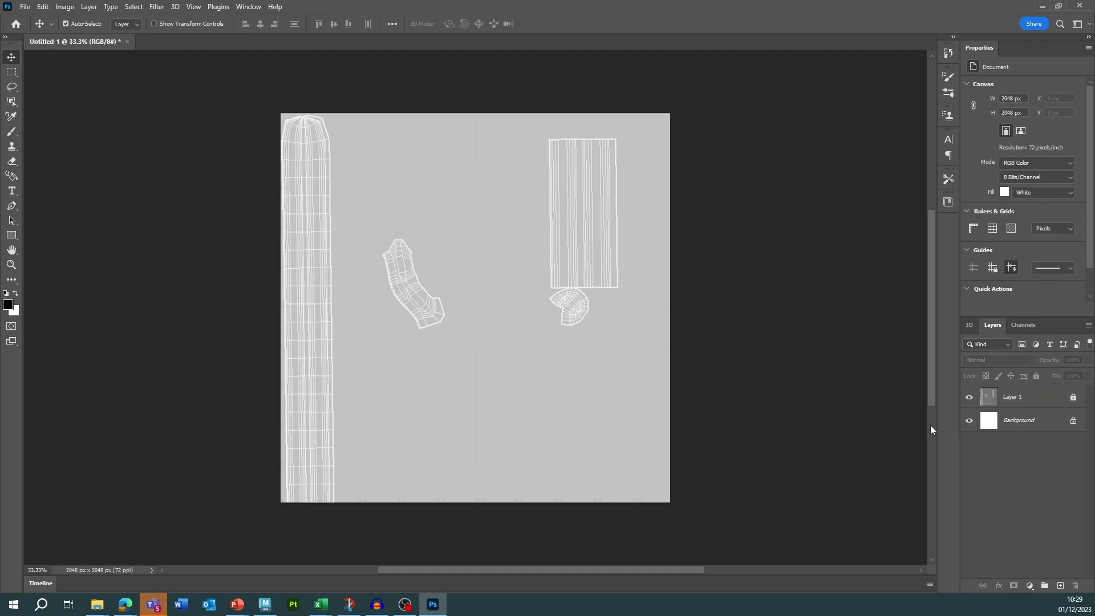
left_click(1018, 411)
key("Delete")
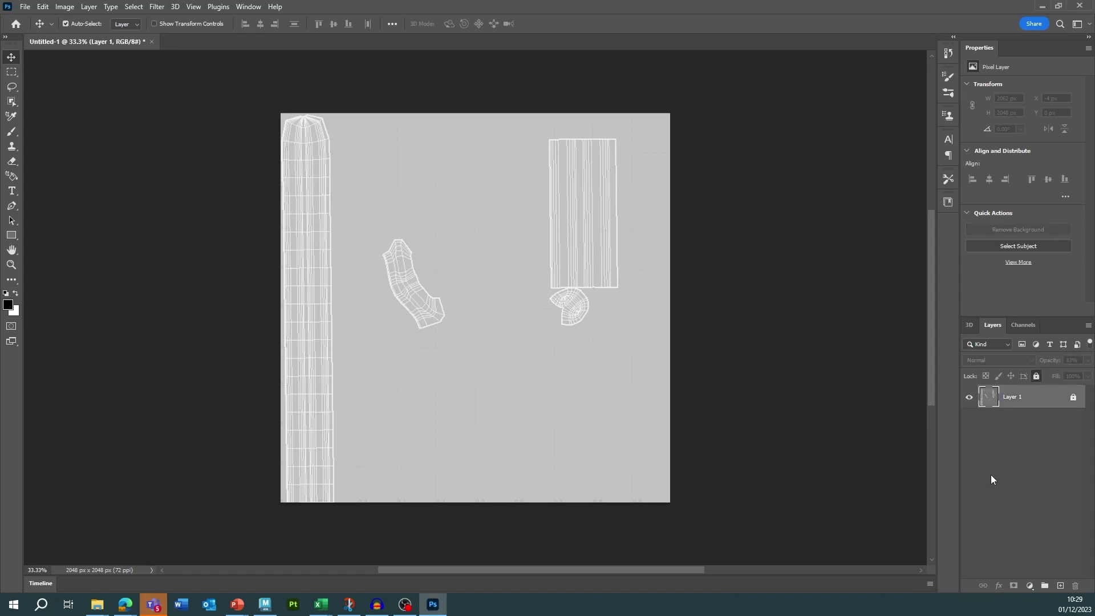
key("ctrl+z")
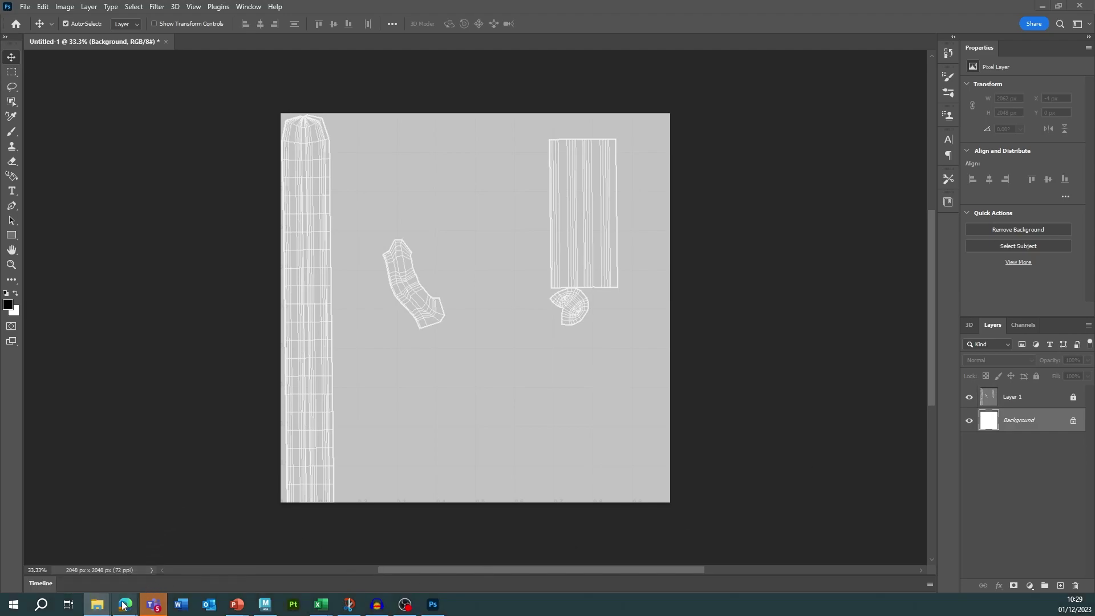
Step: Place the wood image ddccb51c95b3a2f9d68ed543ff4c792f from File Explorer into the Photoshop canvas, rotated about 89° over the rectangular UV shell
mouse_move(125, 604)
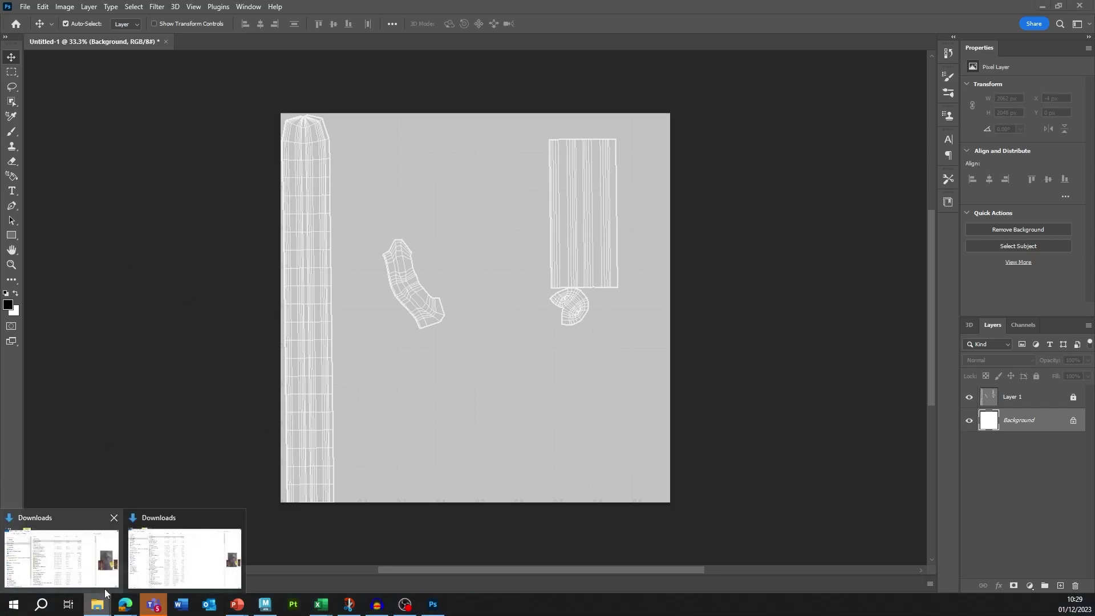
mouse_move(188, 551)
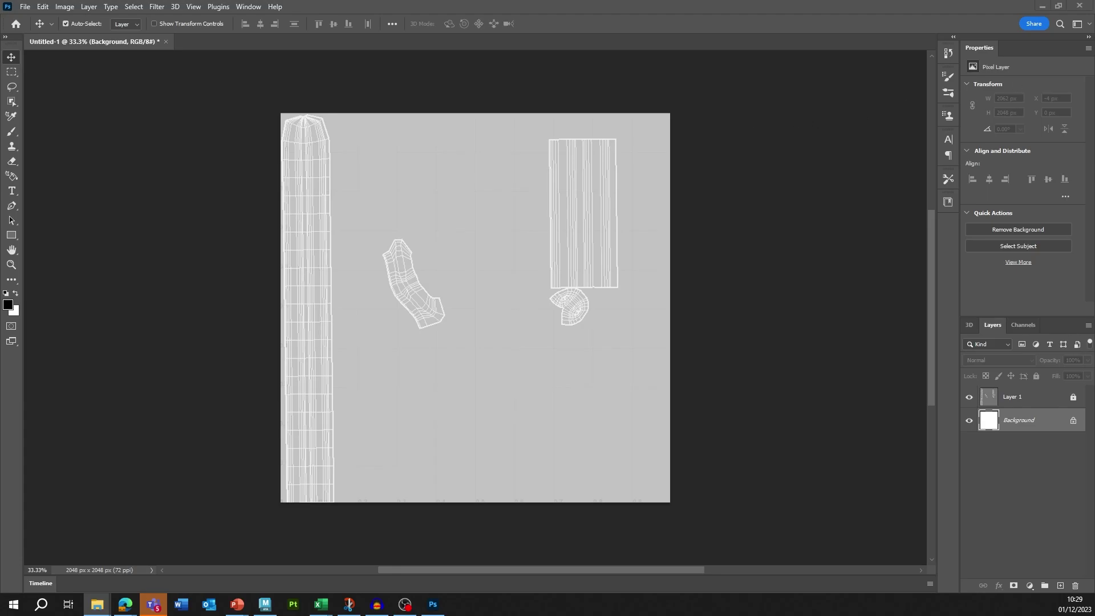
left_click_drag(1094, 57, 976, 100)
left_click(992, 191)
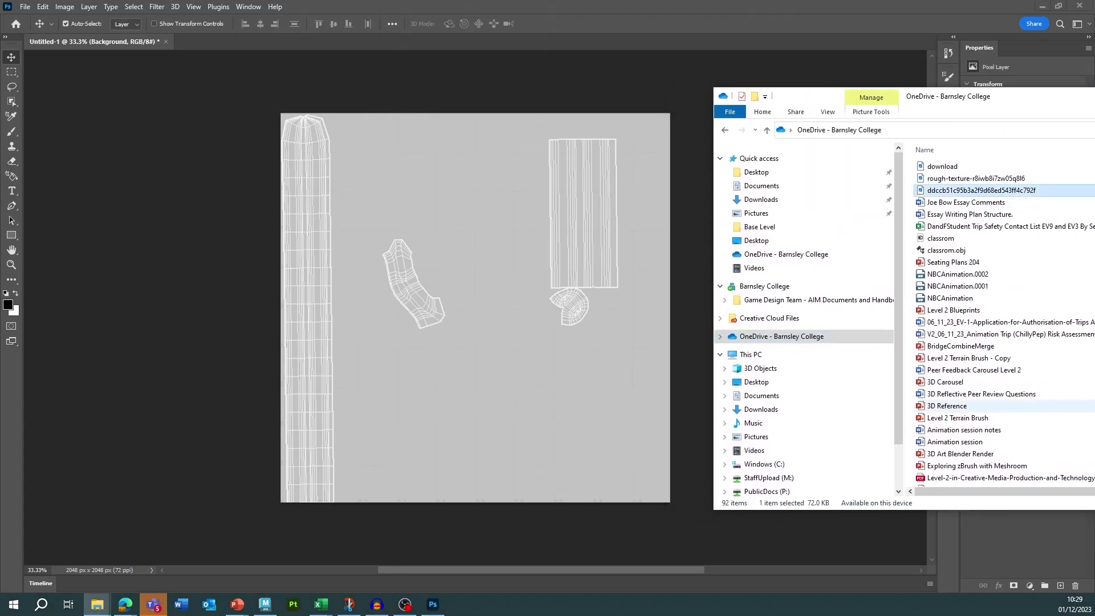
left_click_drag(981, 191, 660, 183)
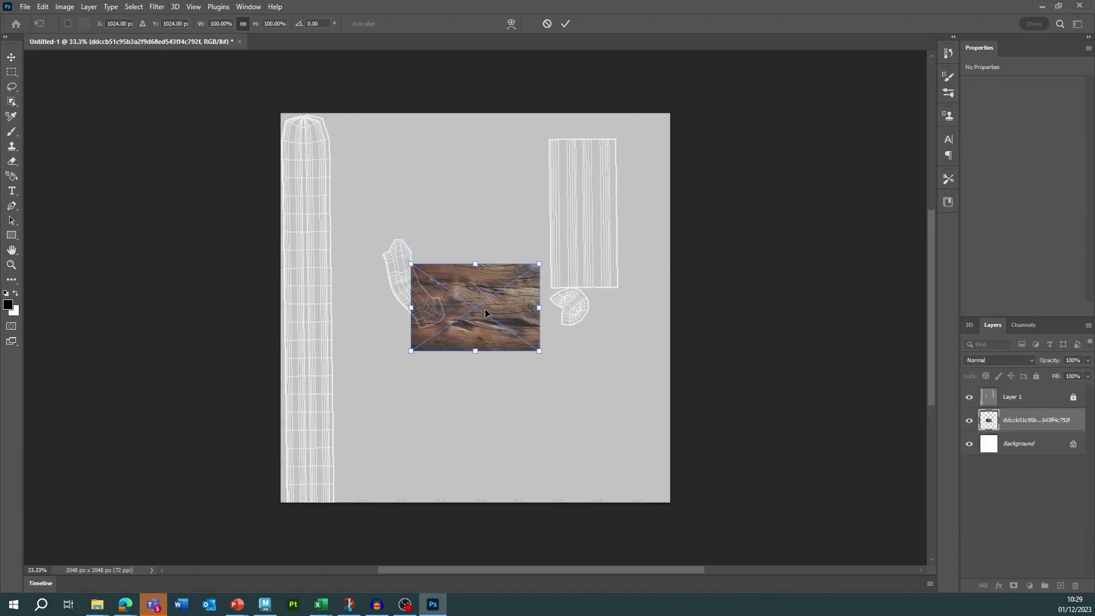
left_click_drag(470, 304, 587, 174)
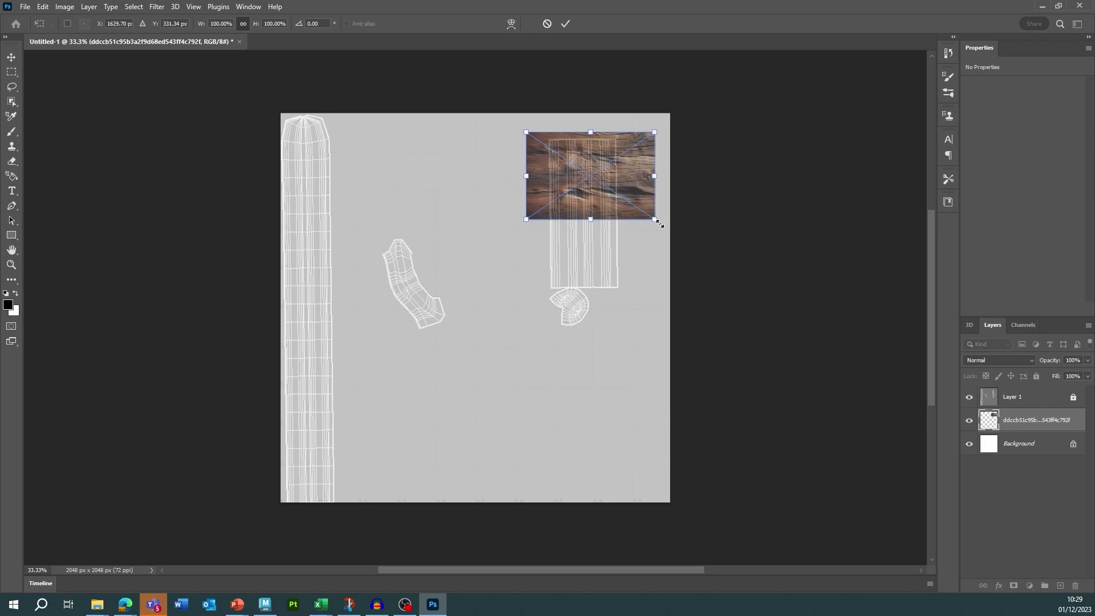
left_click_drag(662, 229, 539, 247)
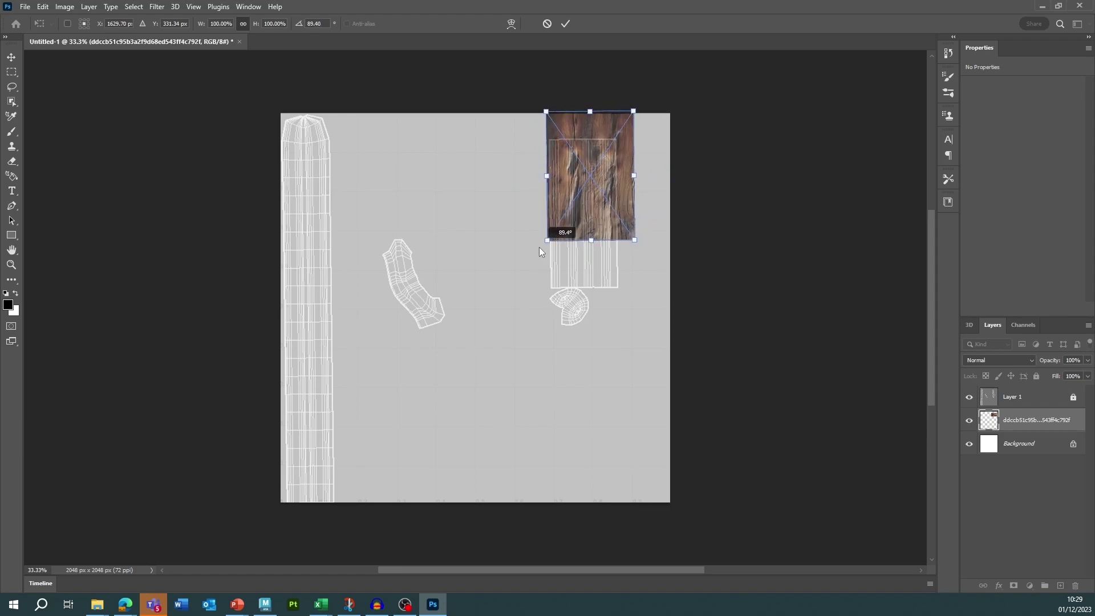
left_click_drag(587, 187, 587, 200)
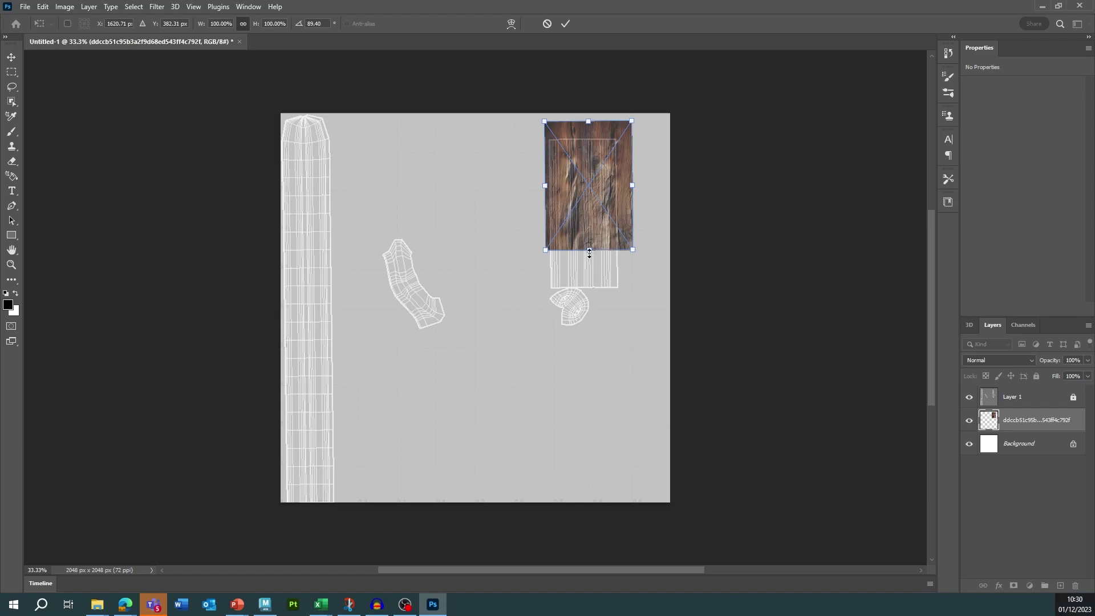
Step: Scale the wood texture to about 151% by 132% so it covers the rectangular and round UV shells, and apply the transform
left_click_drag(590, 249, 589, 331)
mouse_move(521, 223)
left_mouse_down()
mouse_move(557, 209)
mouse_move(525, 225)
left_mouse_up()
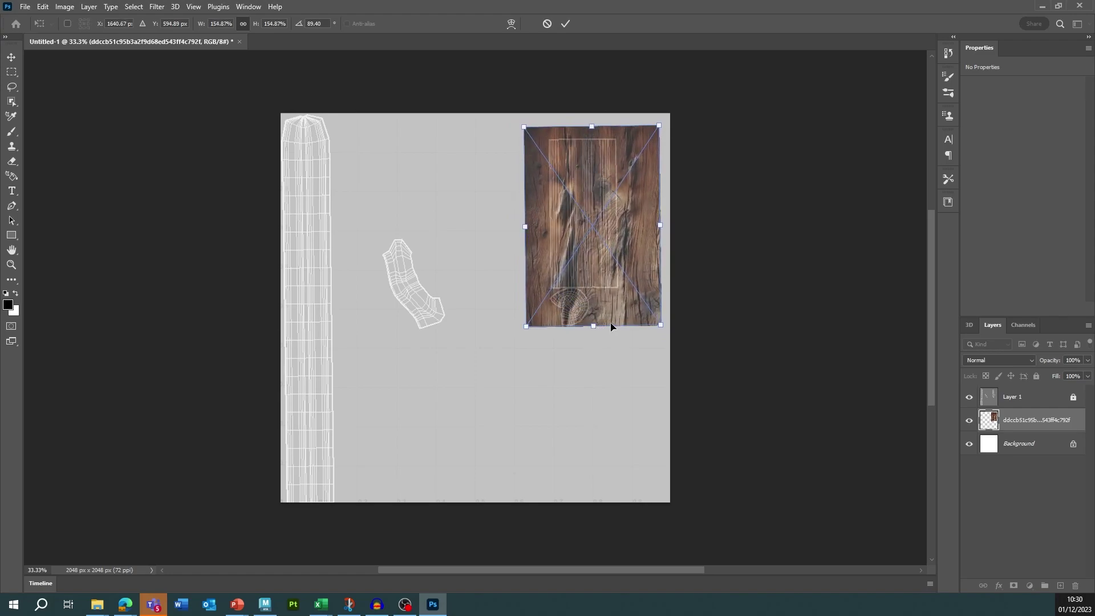
left_click_drag(594, 327, 580, 277, "ctrl")
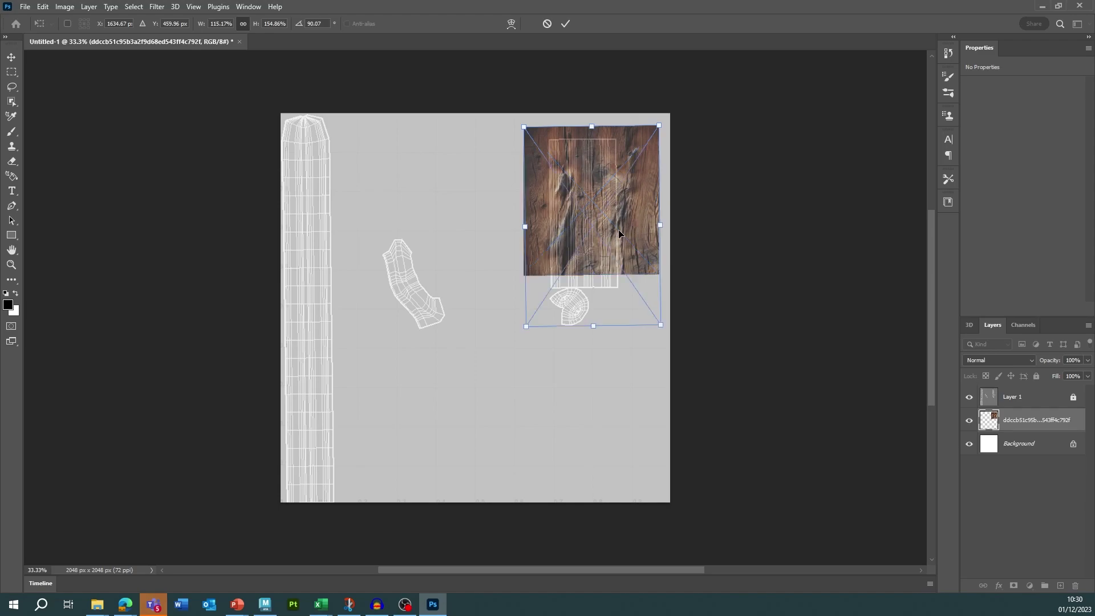
key("ctrl+z")
left_click_drag(605, 197, 602, 201)
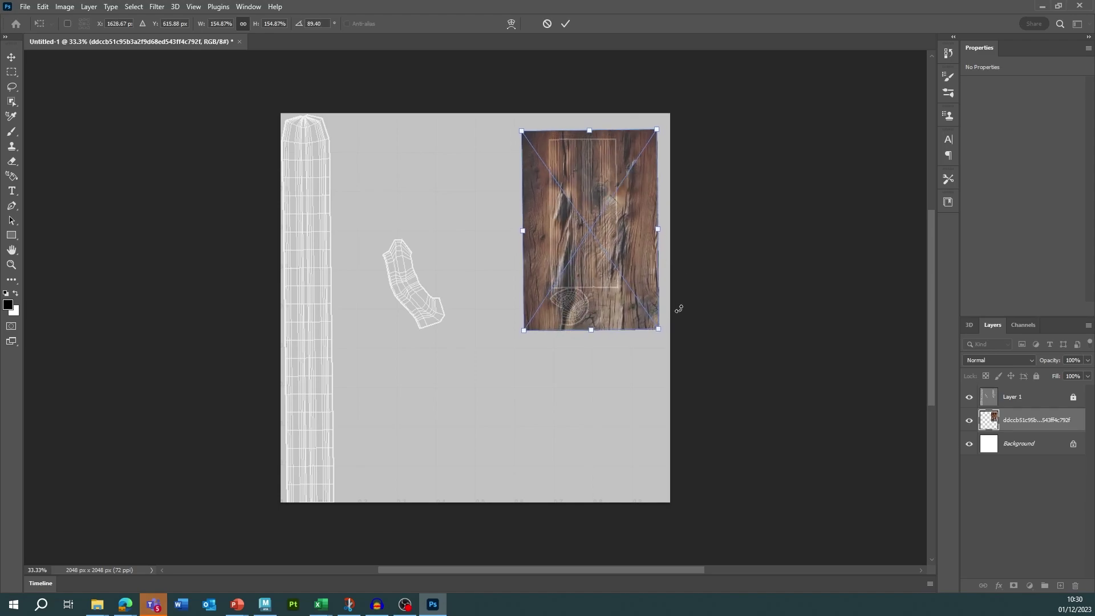
left_click_drag(657, 331, 637, 301)
mouse_move(574, 190)
left_mouse_down()
mouse_move(593, 210)
mouse_move(592, 188)
left_mouse_up()
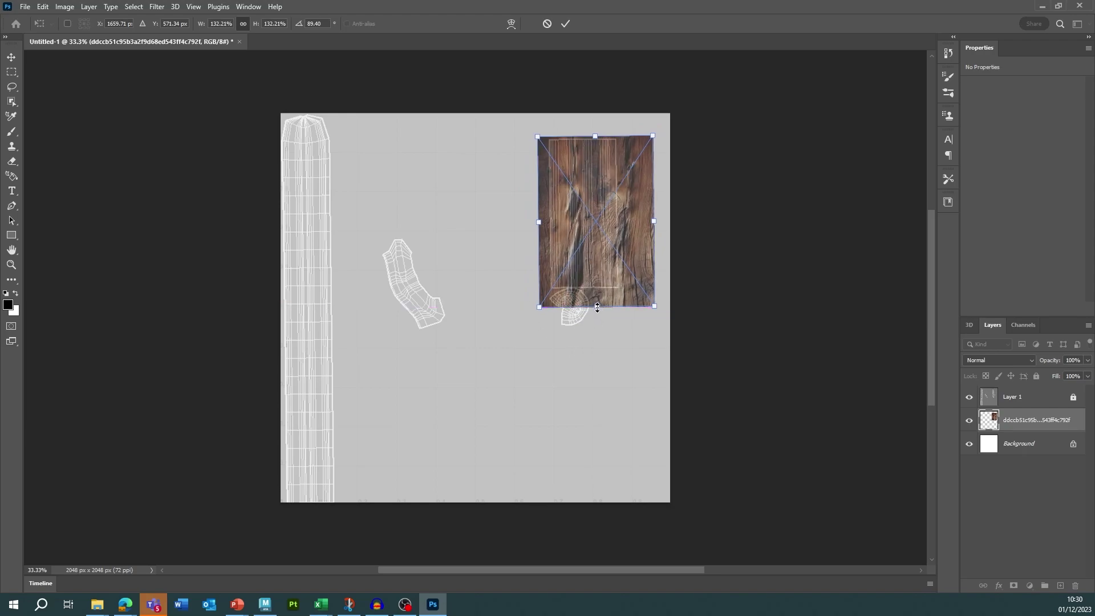
left_click_drag(597, 308, 594, 330)
key("ctrl+z")
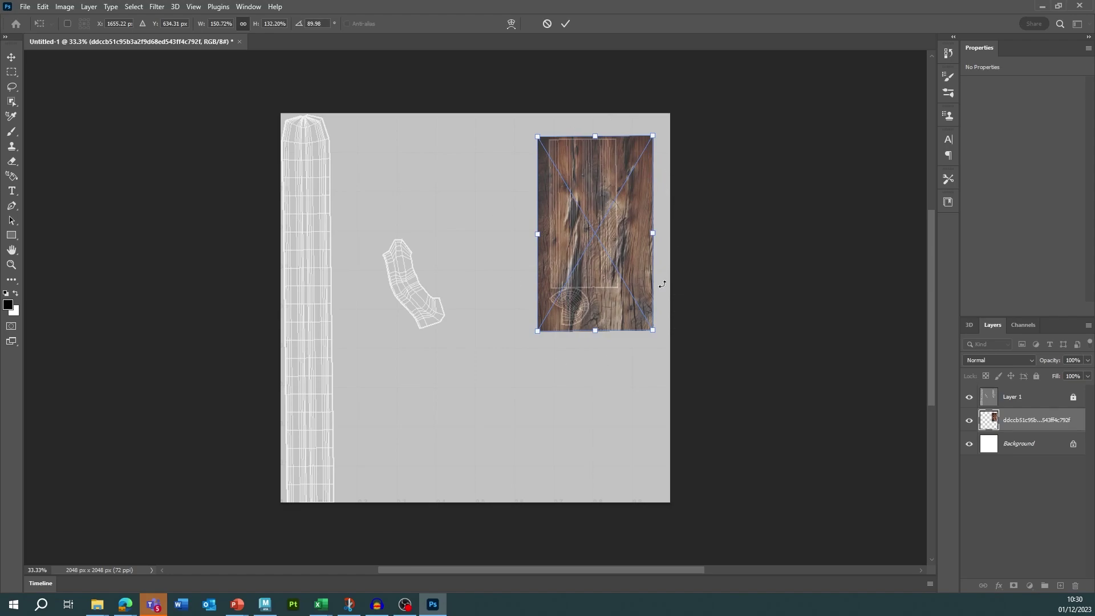
key("Return")
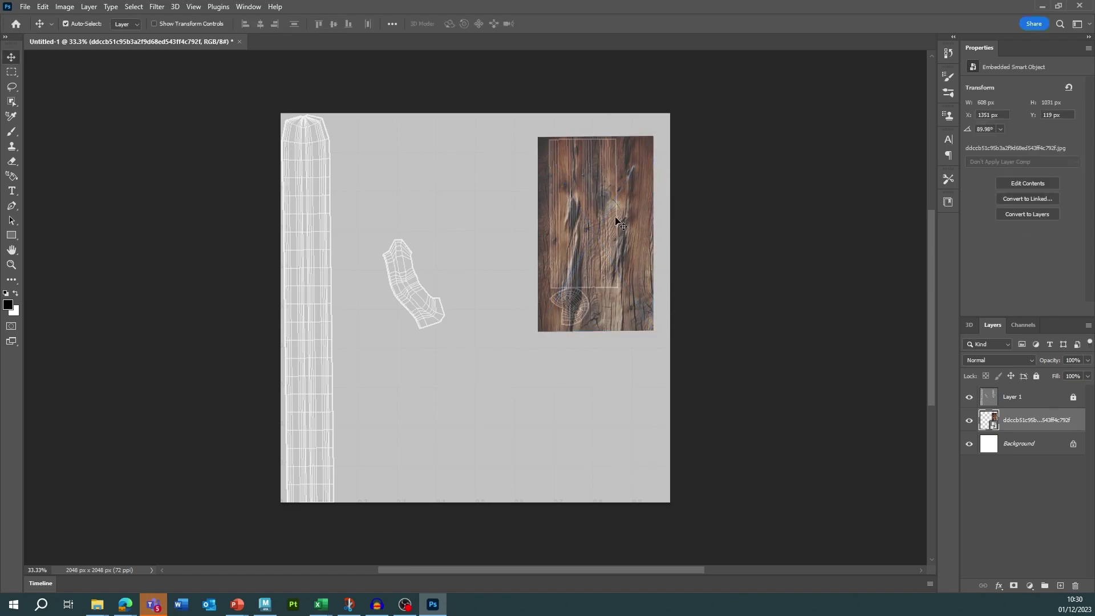
left_click_drag(618, 228, 540, 254)
key("ctrl+t")
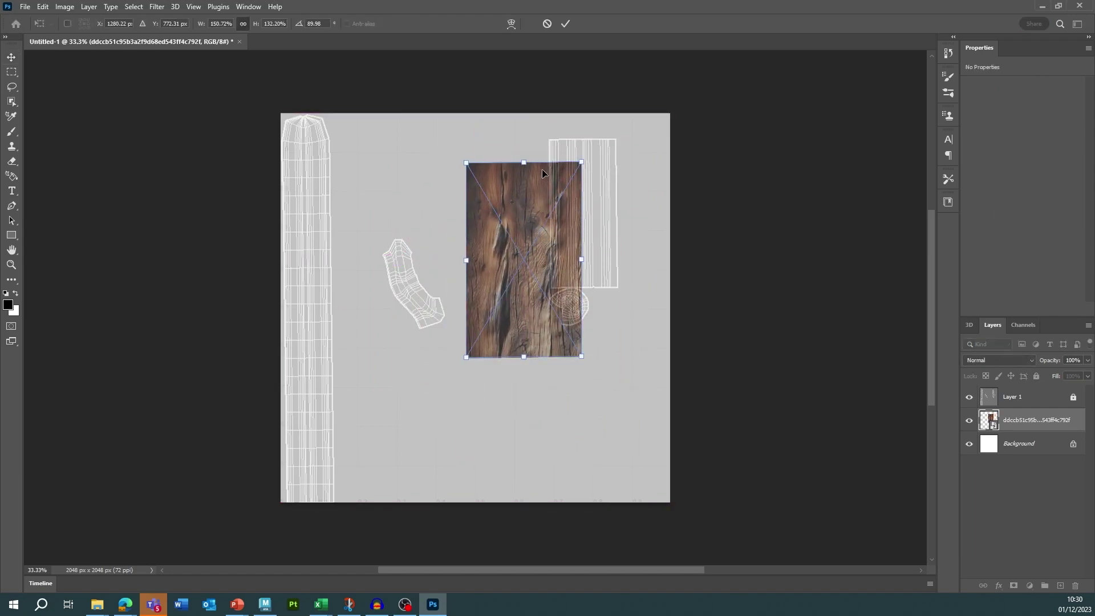
left_click(565, 24)
key("ctrl+z")
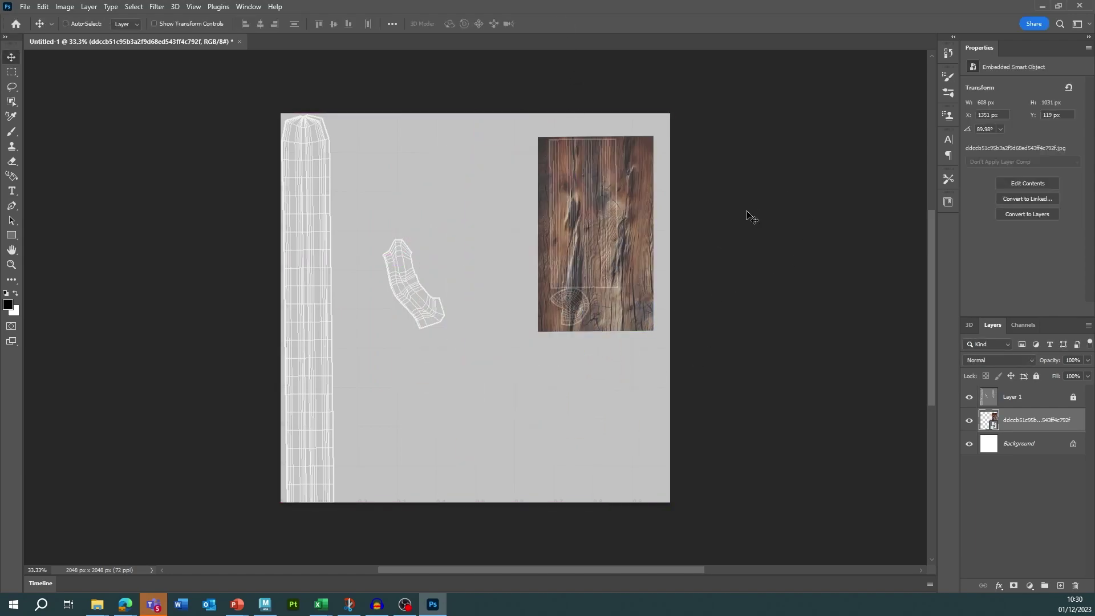
Step: Place the rough-texture-r8iwb8i7zw05q8l6 image from File Explorer, rotated about 90° and stretched over the full height of the blade UV shell
key("alt+Tab")
left_click(962, 180)
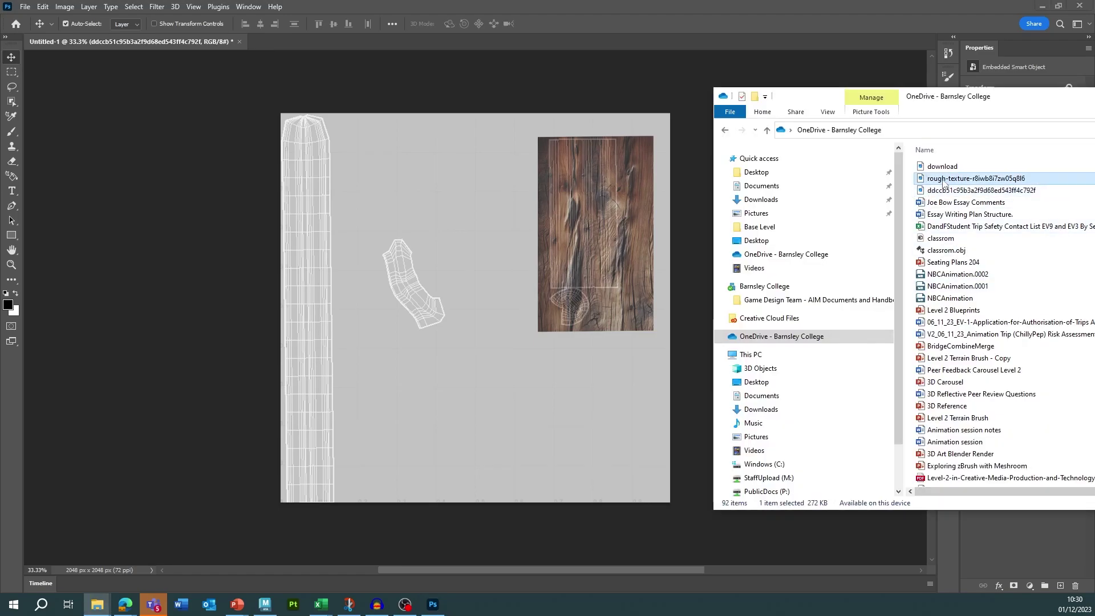
left_click_drag(944, 179, 399, 266)
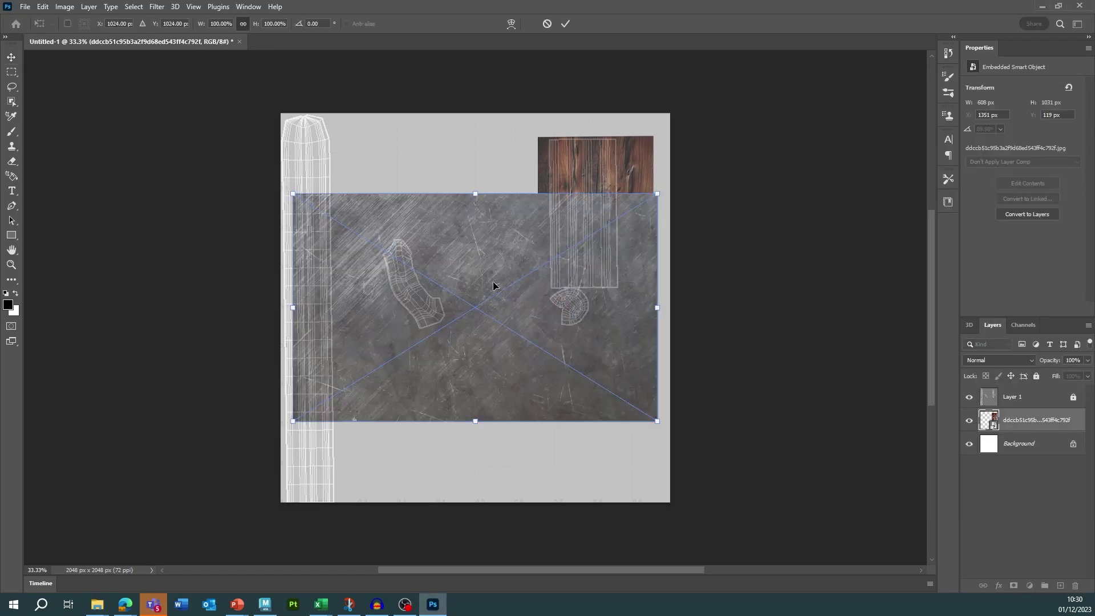
left_click_drag(660, 185, 576, 464)
left_click_drag(486, 329, 264, 313)
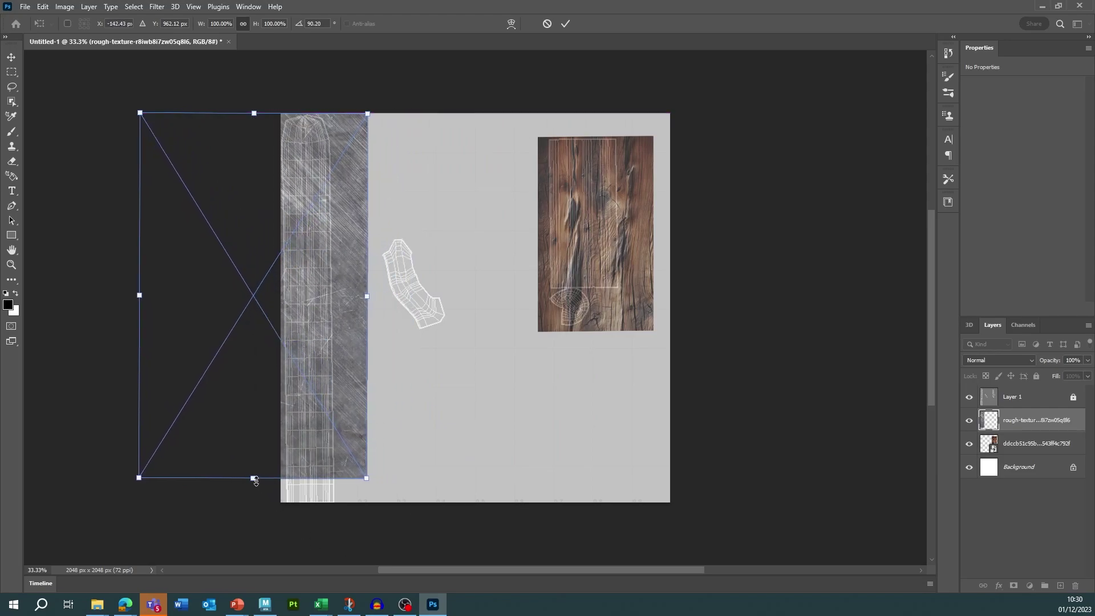
left_click_drag(253, 479, 255, 507)
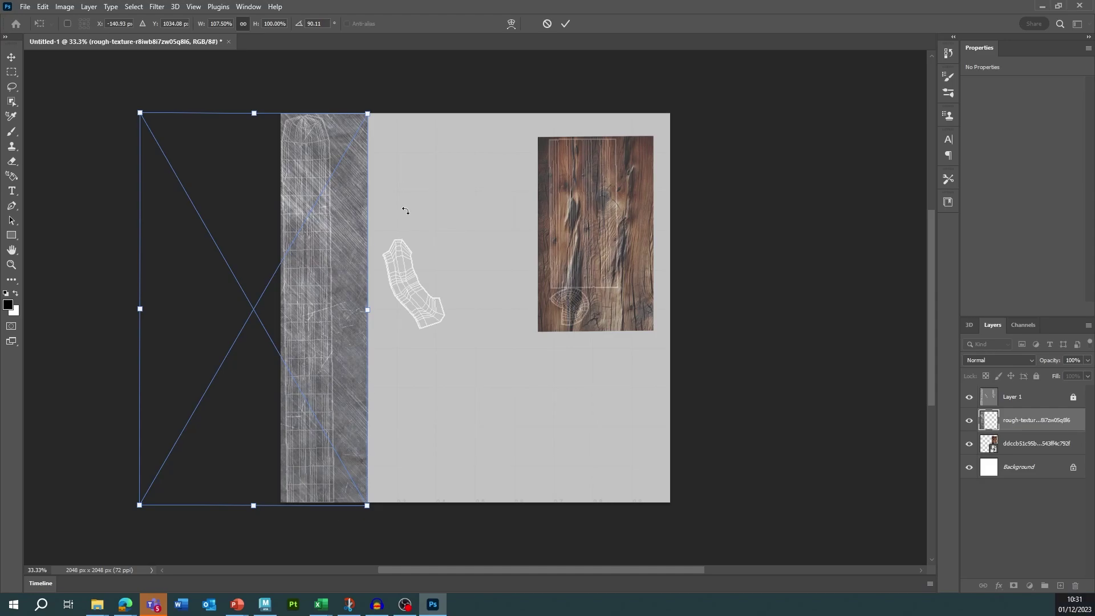
Step: Rotate the rough texture to about 138° so its scratches run along the blade, and distort and enlarge it to cover the blade shell
left_click_drag(376, 96, 364, 276)
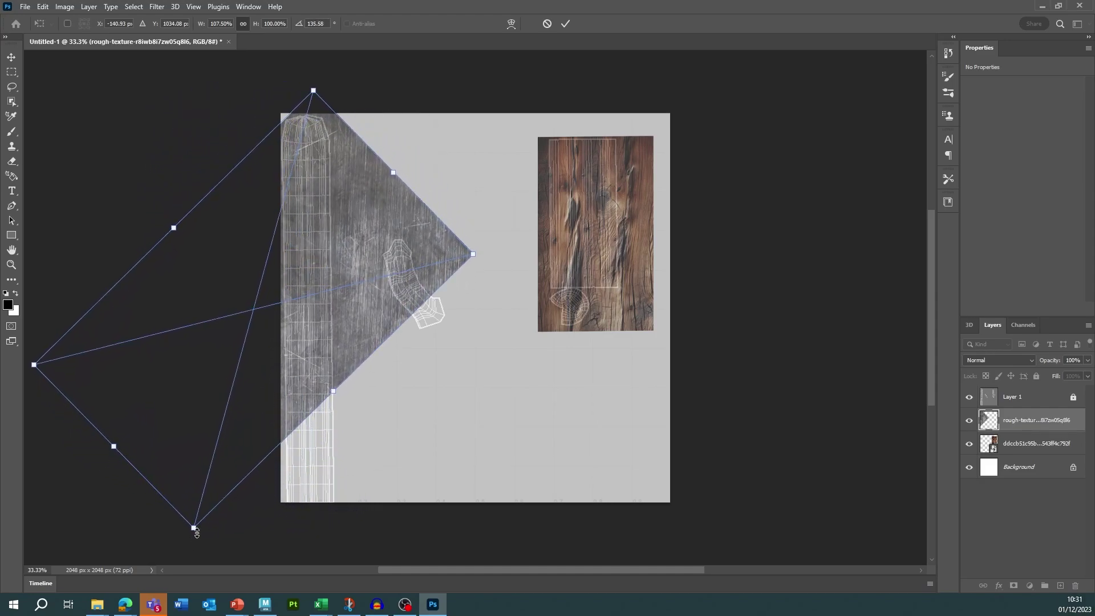
left_click_drag(196, 532, 308, 564, "ctrl")
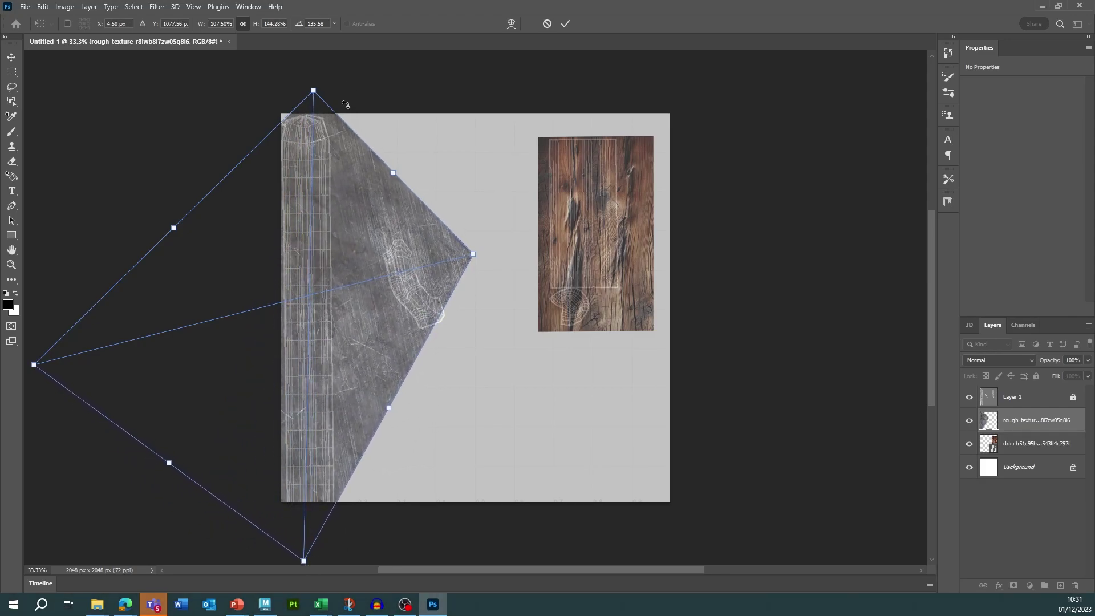
left_click_drag(313, 92, 365, 67, "ctrl")
left_click_drag(360, 243, 323, 267)
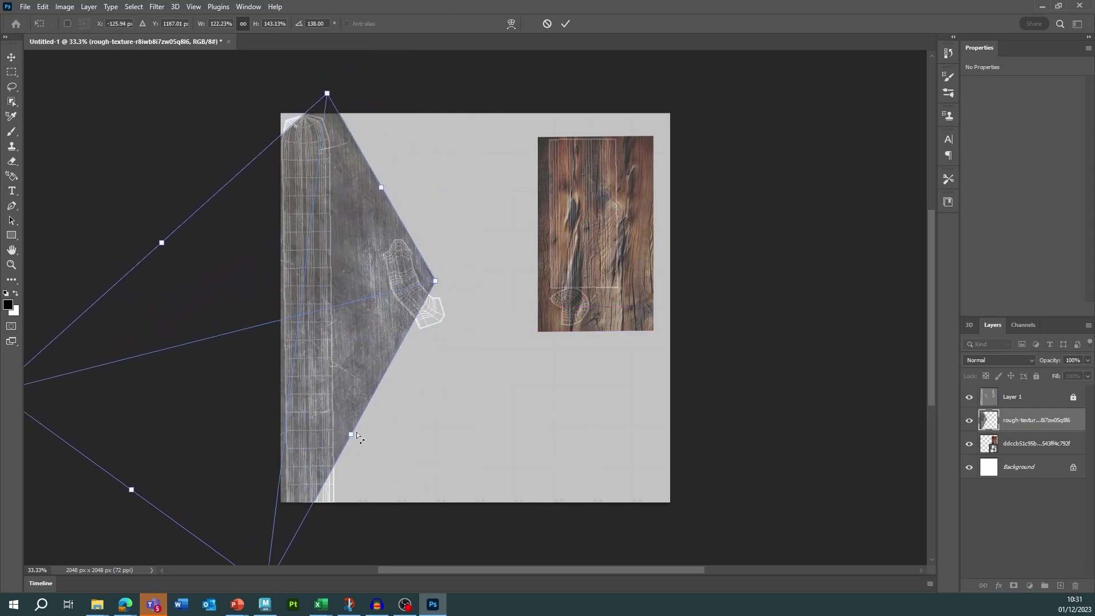
left_click_drag(351, 434, 369, 455, "ctrl")
left_click_drag(164, 243, 153, 224)
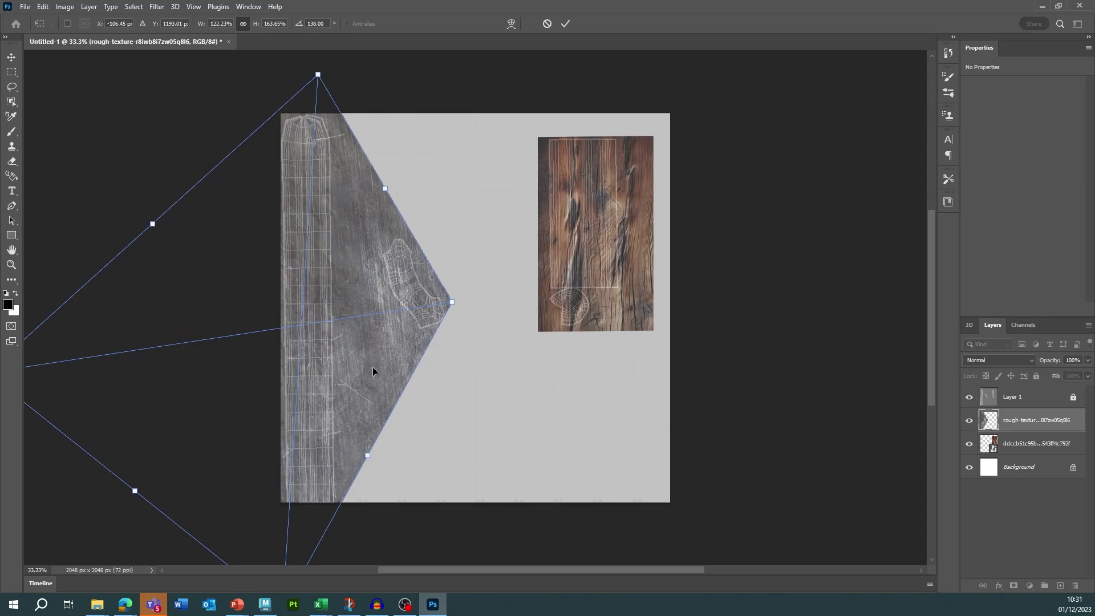
key("alt+Tab")
left_click(942, 164)
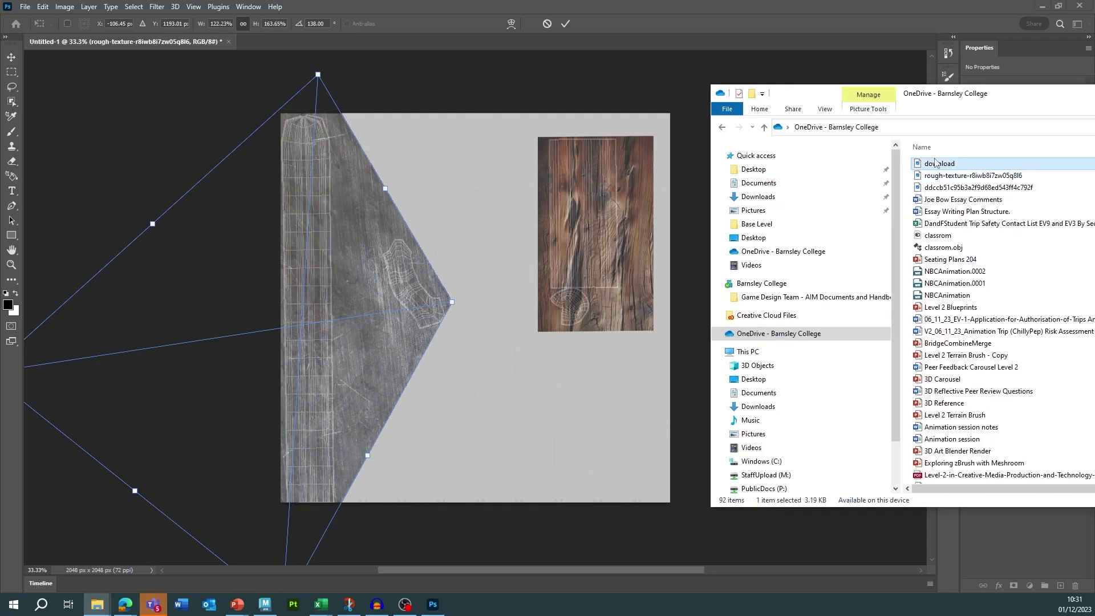
left_click_drag(947, 165, 593, 184)
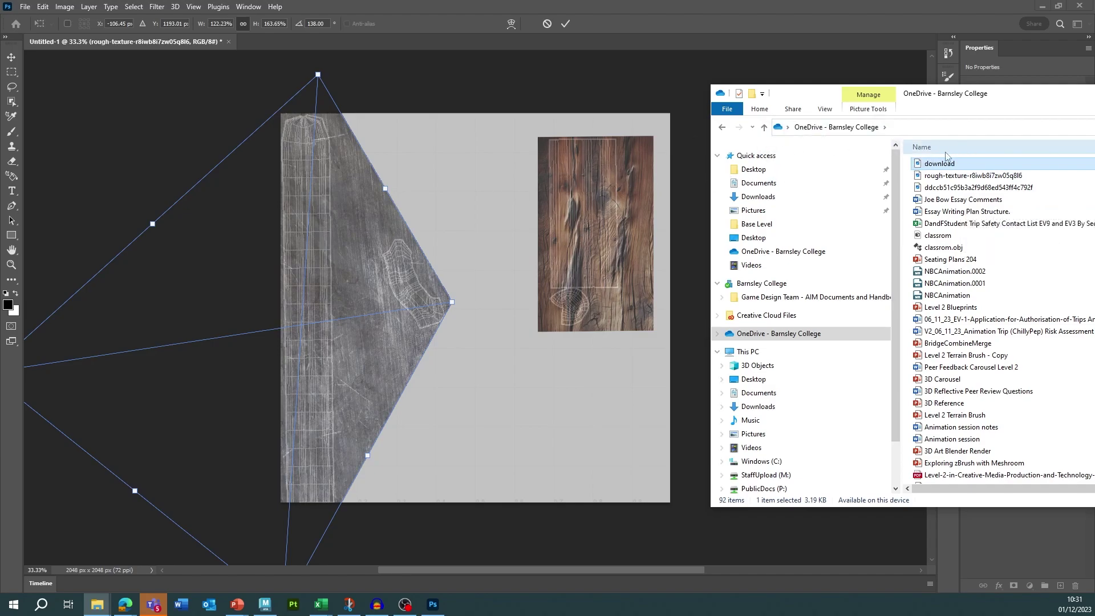
Step: Apply the rough texture's transform, then place the gold download image near the guard UV shell with its layer below the rough texture
left_click(565, 25)
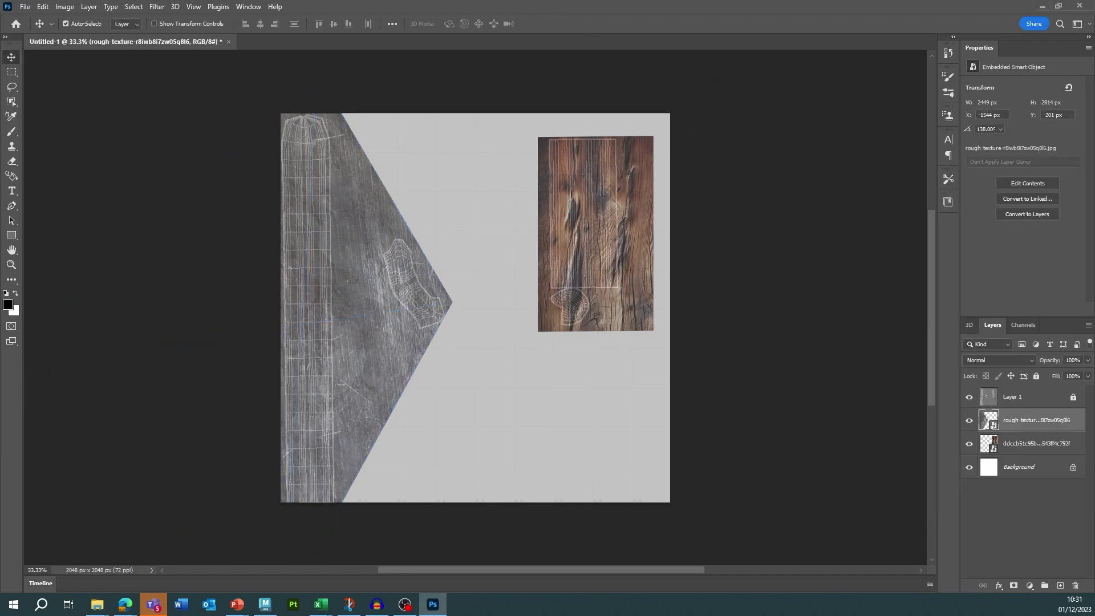
key("alt+Tab")
left_click_drag(947, 163, 421, 197)
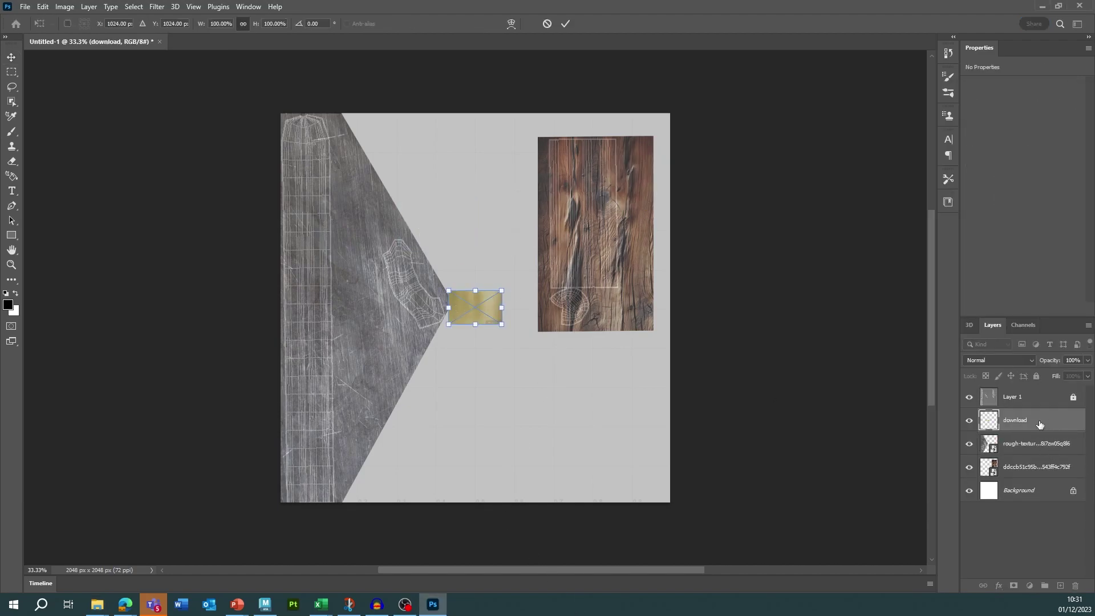
left_click_drag(1036, 422, 1038, 455)
left_click_drag(494, 302, 440, 197)
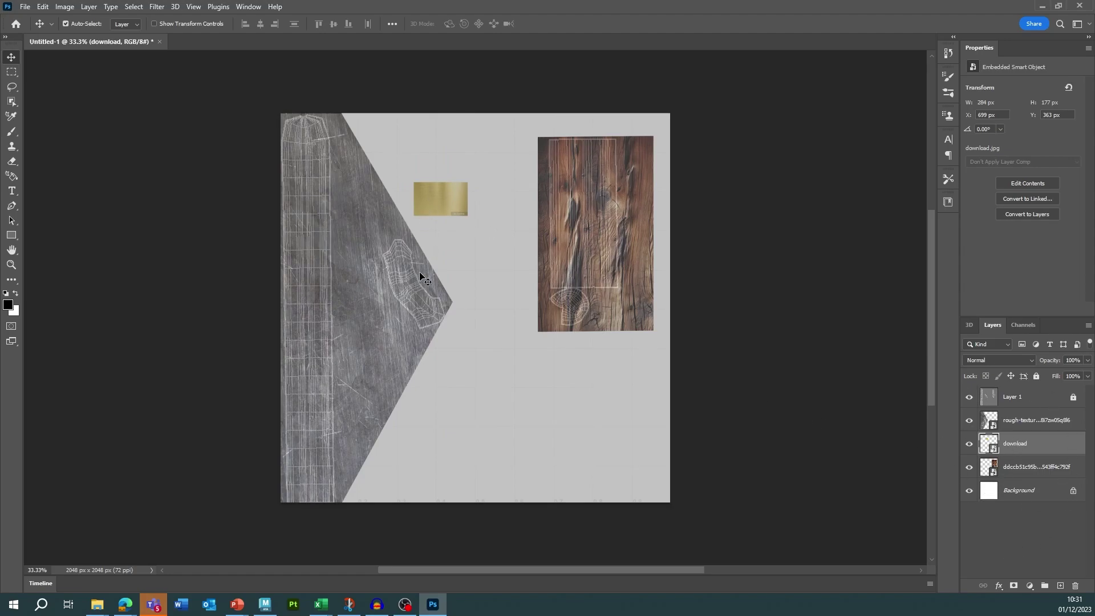
Step: Move the gold download layer above the rough-texture layer, keeping it beneath the UV guide in Layer 1
left_click_drag(1019, 444, 1028, 426)
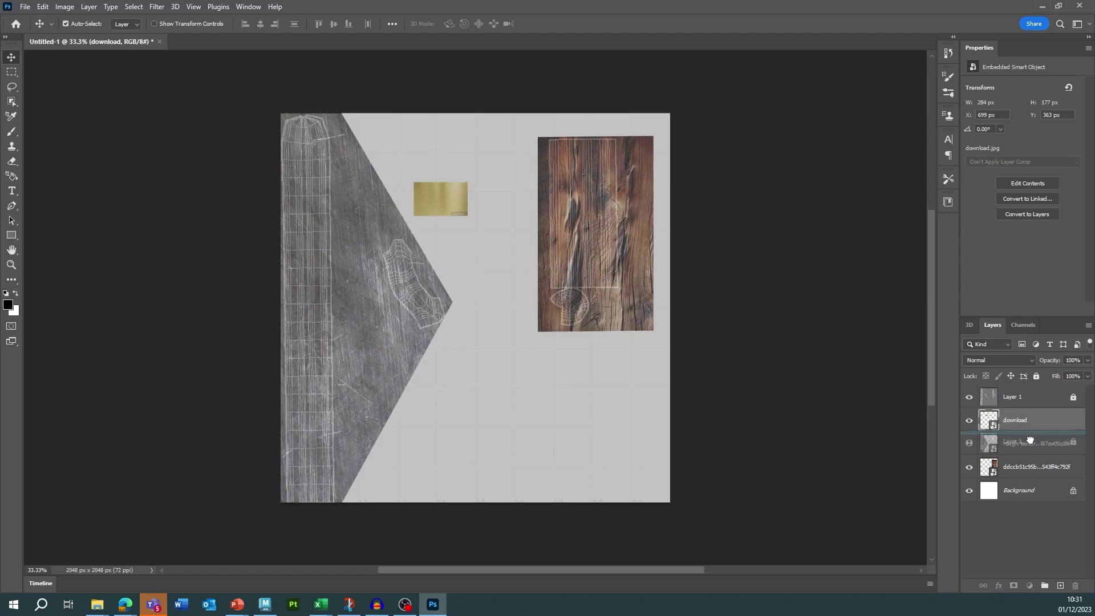
left_click(1046, 401)
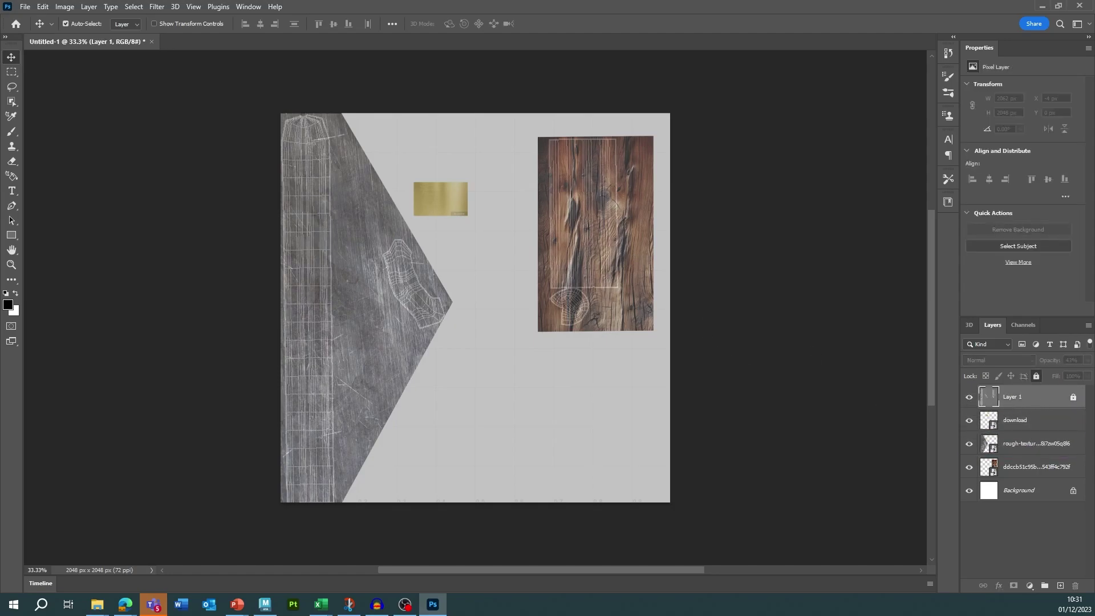
left_click(1024, 421)
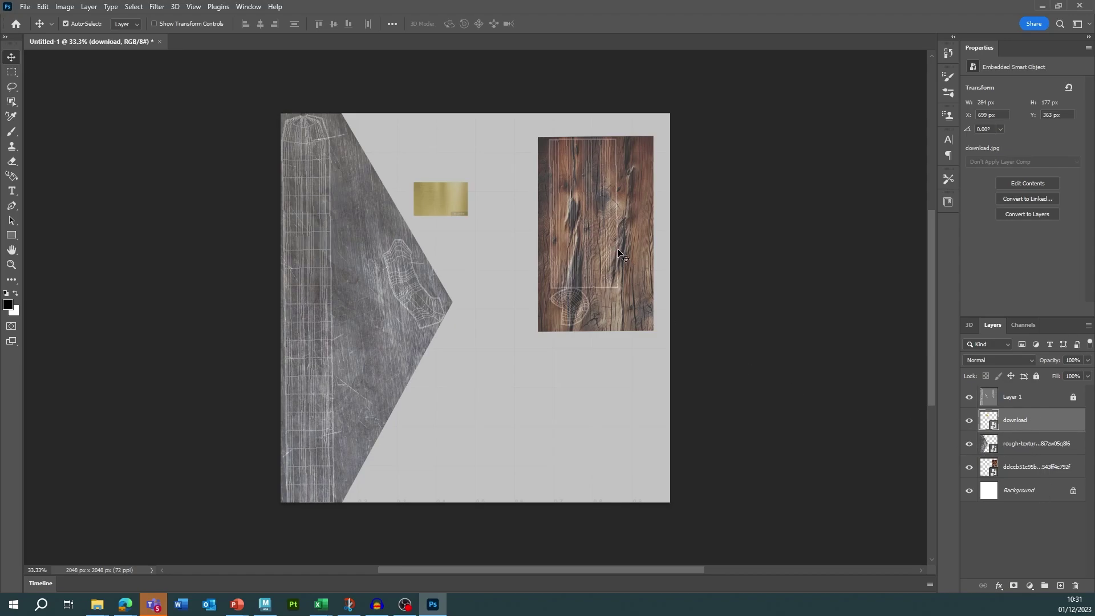
Step: Position the gold texture over the curved guard UV shell, rotate it about 61°, scale it to about 202% and apply the transform
left_click_drag(451, 197, 411, 254)
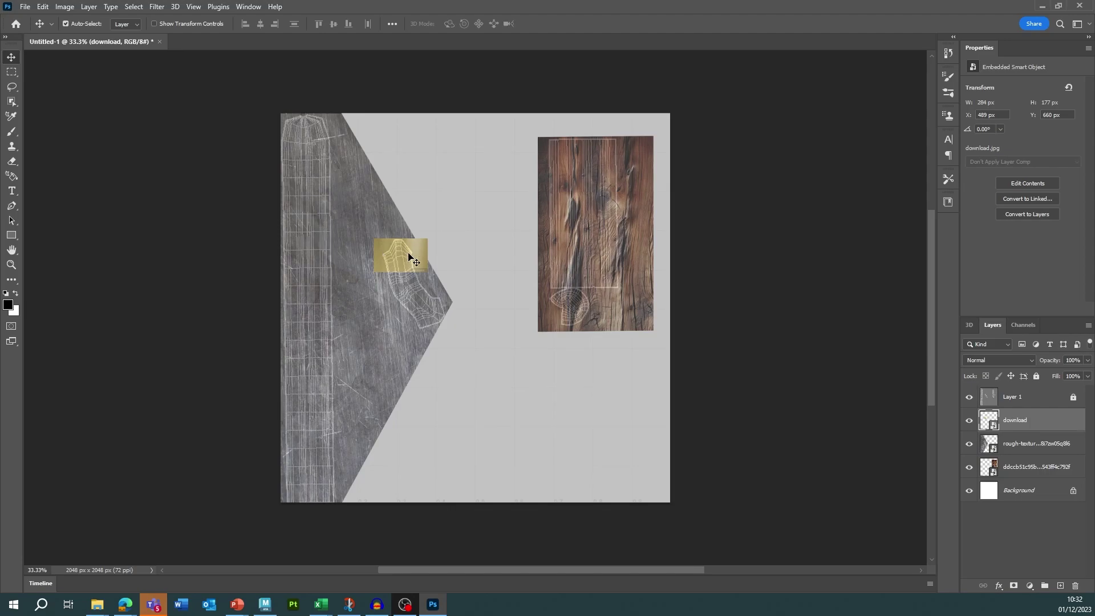
key("ctrl")
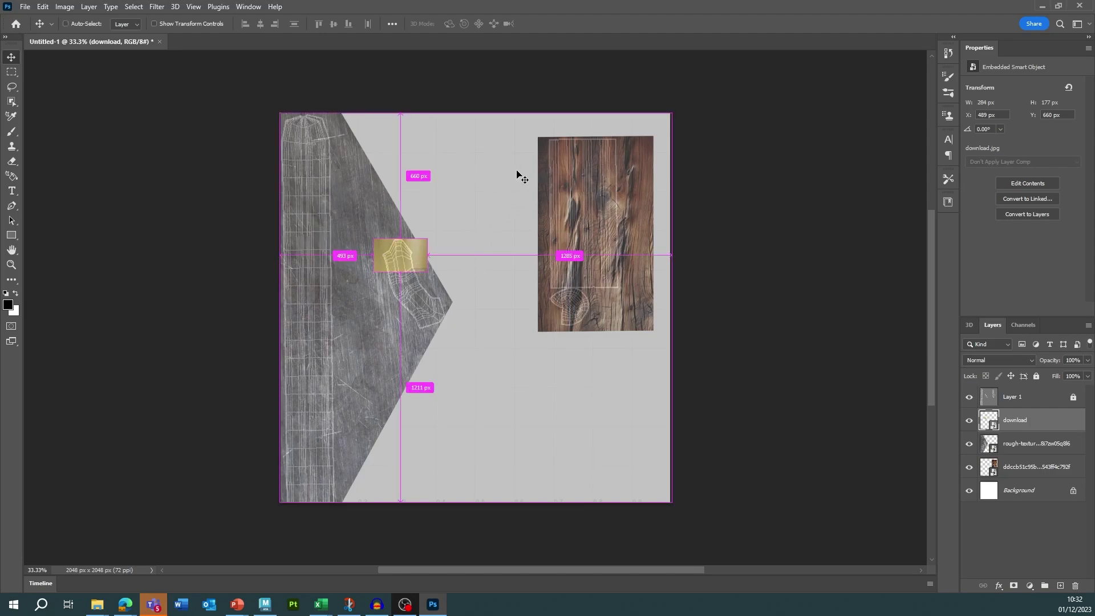
key("ctrl+t")
left_click_drag(437, 231, 395, 350)
left_click_drag(413, 301, 425, 300)
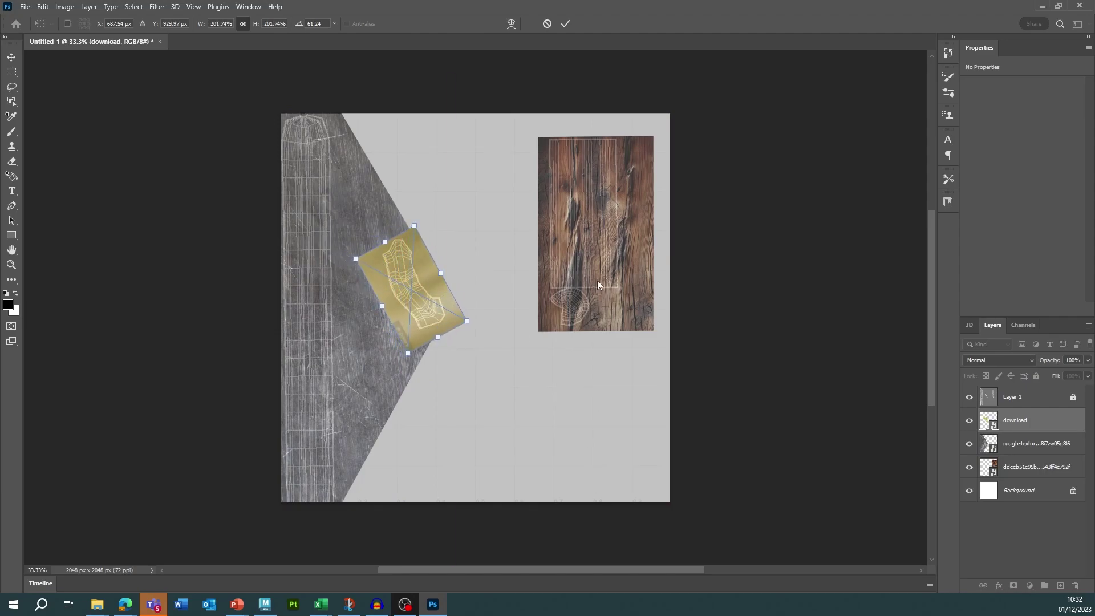
left_click(565, 24)
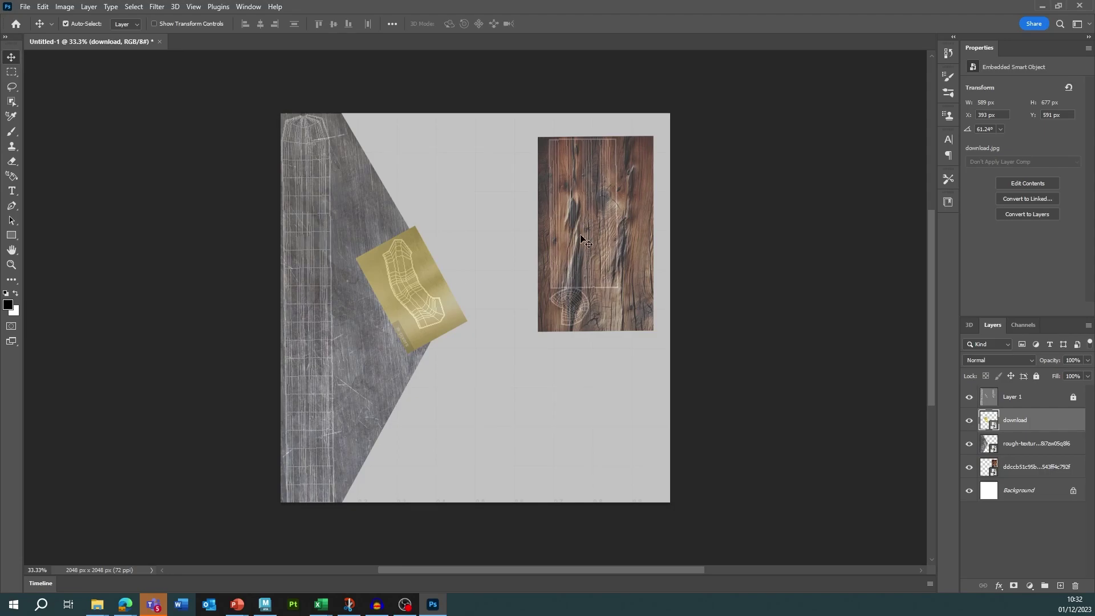
Step: Hide the UV guide in Layer 1 and quick-export the texture as a PNG, overwriting JKatanaAlbedo in Downloads
left_click(989, 393)
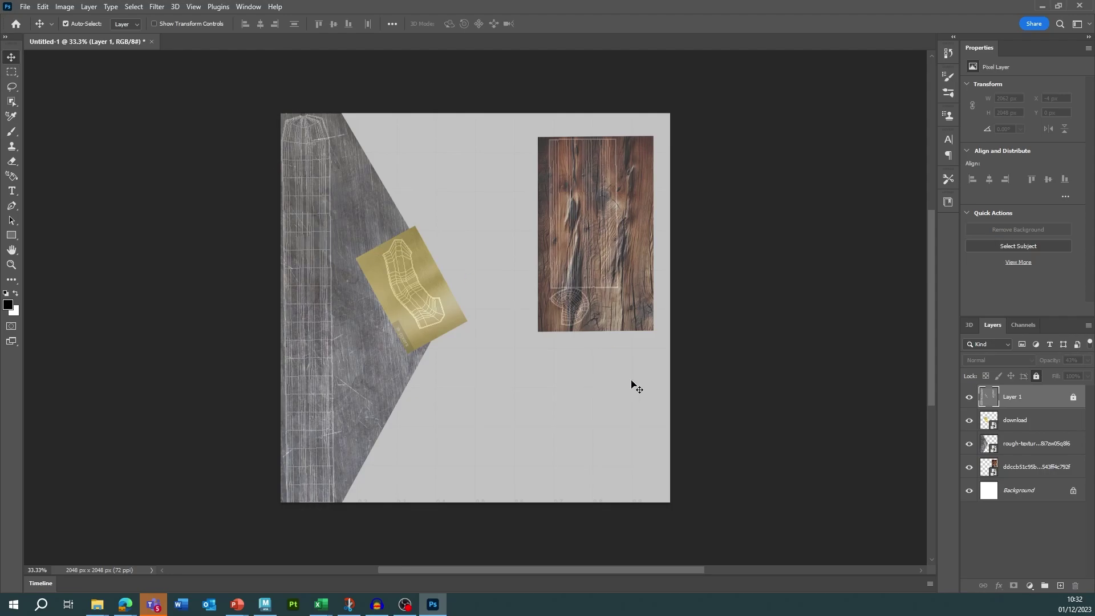
left_click(968, 396)
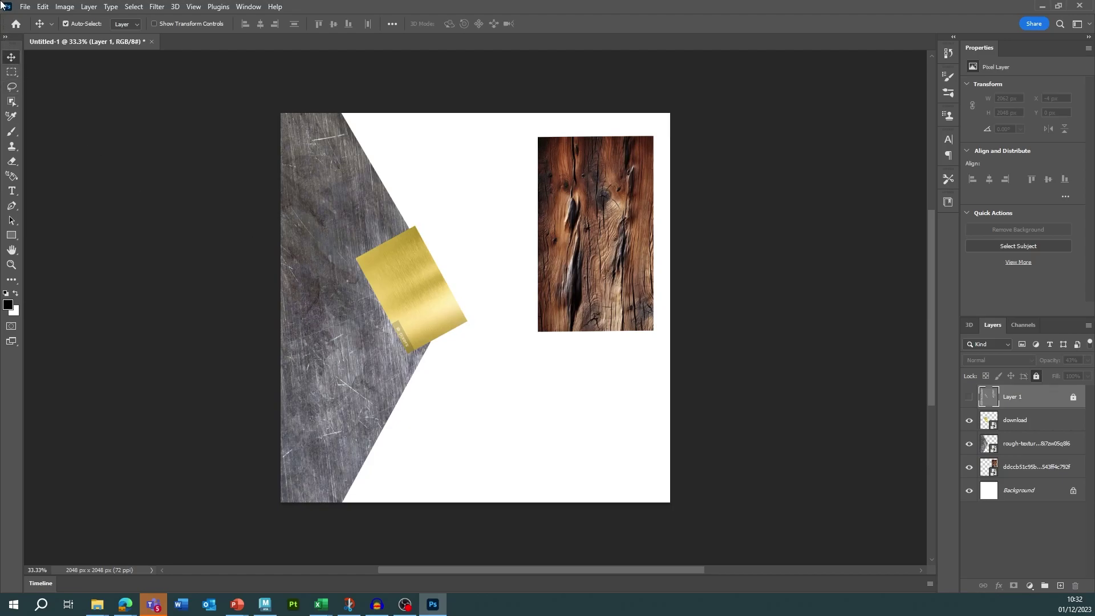
left_click(26, 6)
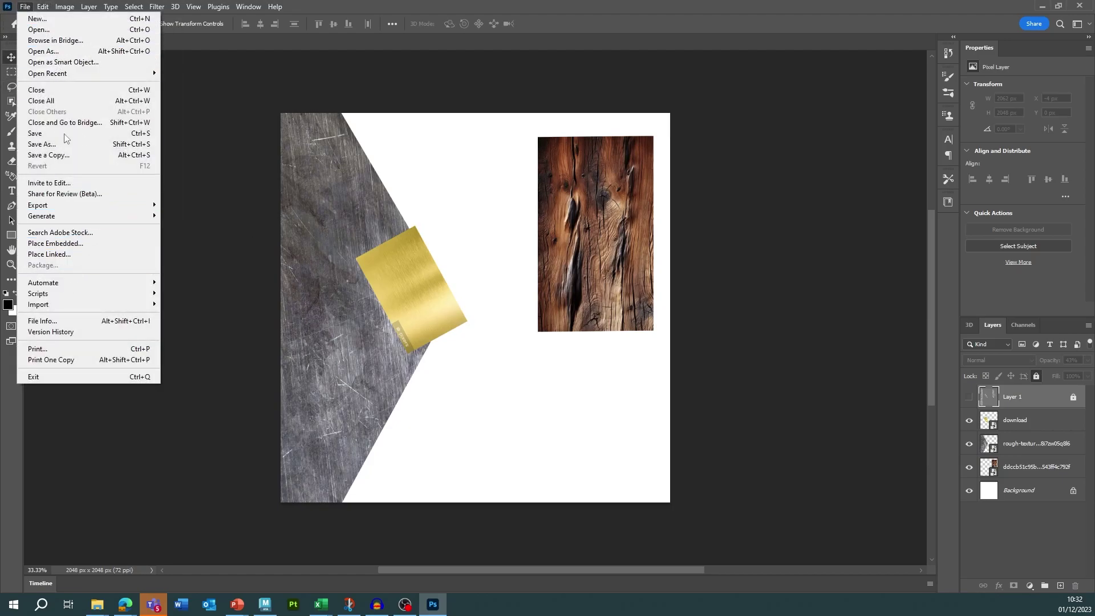
mouse_move(57, 207)
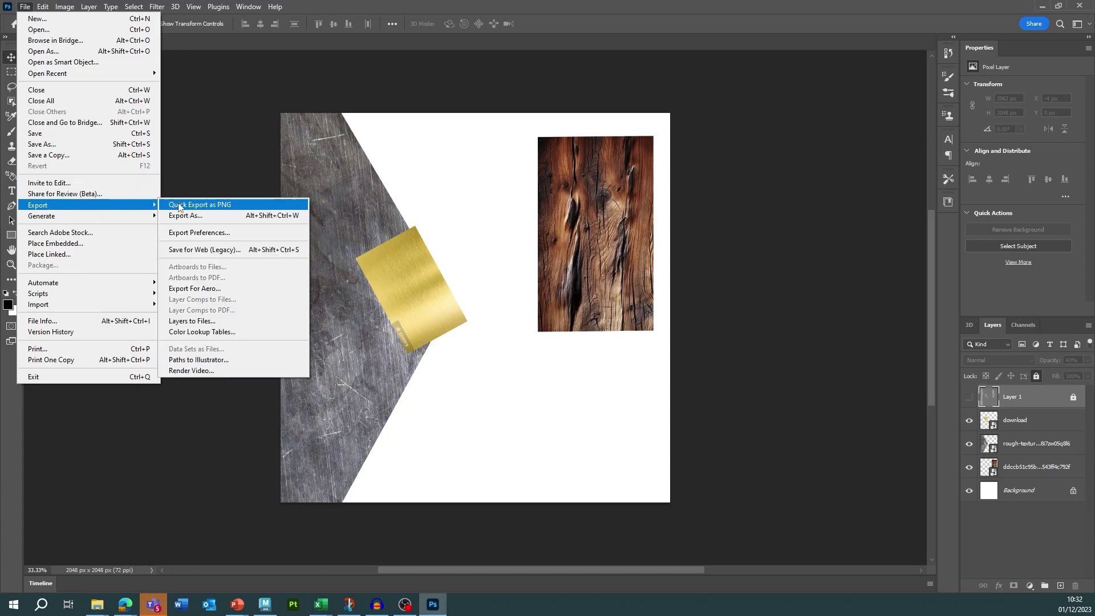
left_click(219, 206)
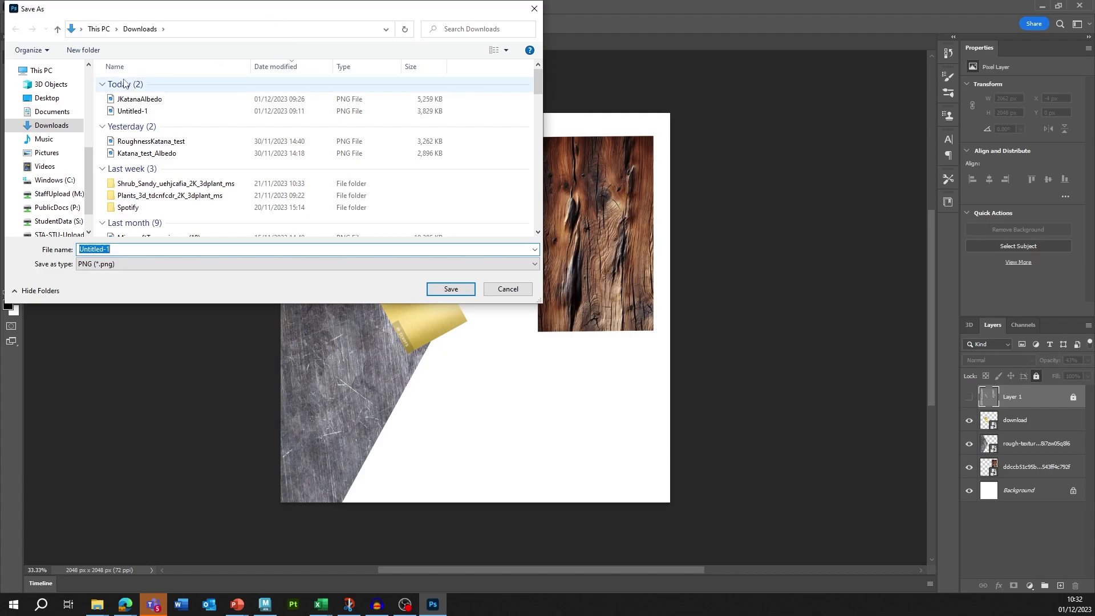
left_click(131, 100)
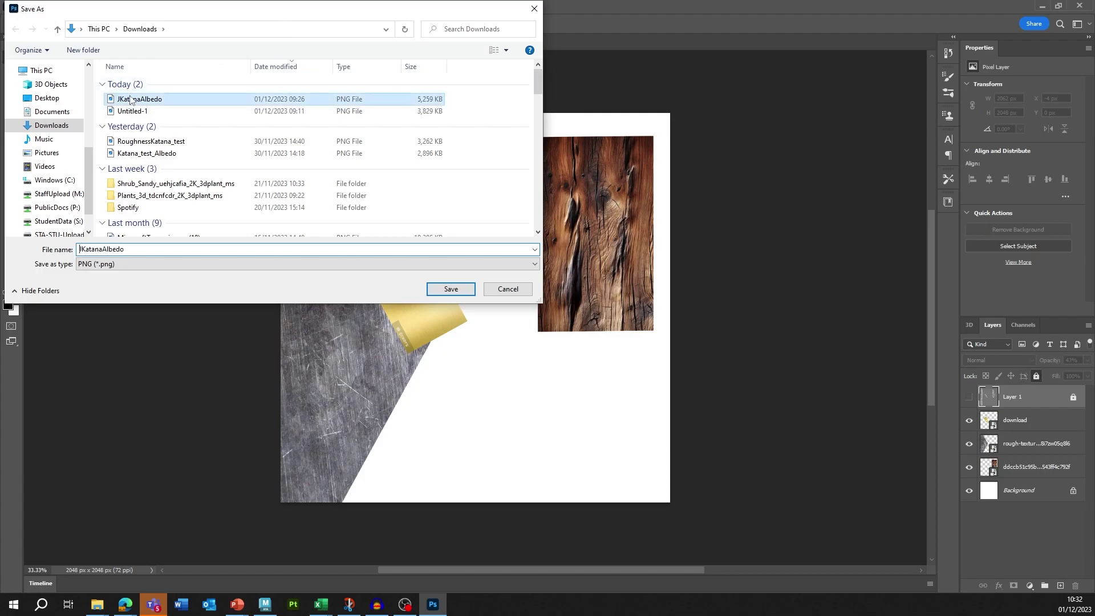
left_click(429, 291)
left_click(574, 302)
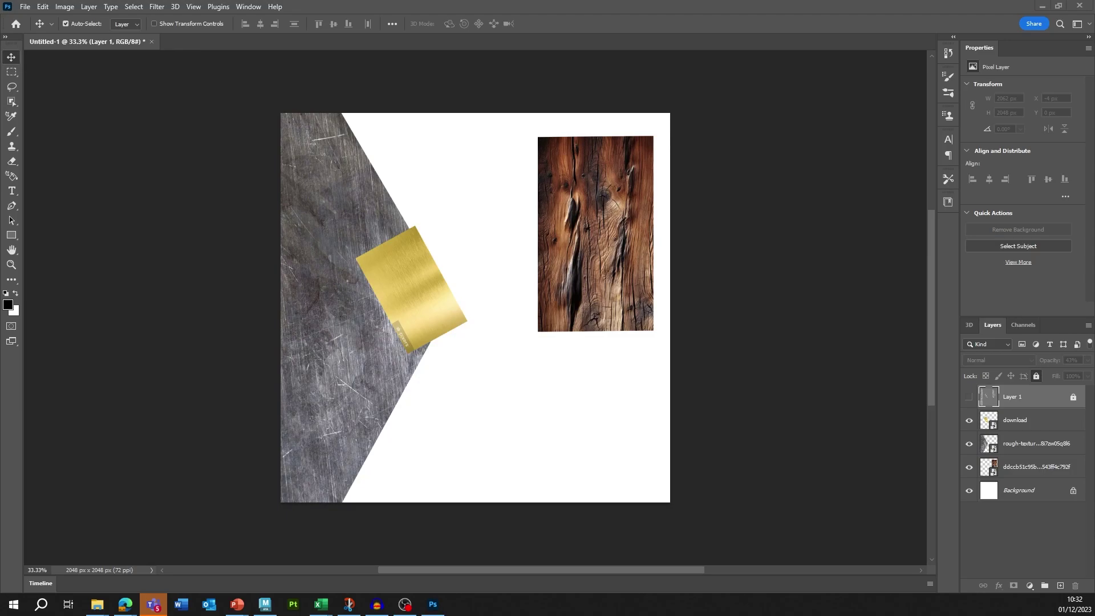
Step: Launch Blender 3.5, start a General scene and delete the default cube
left_click(13, 604)
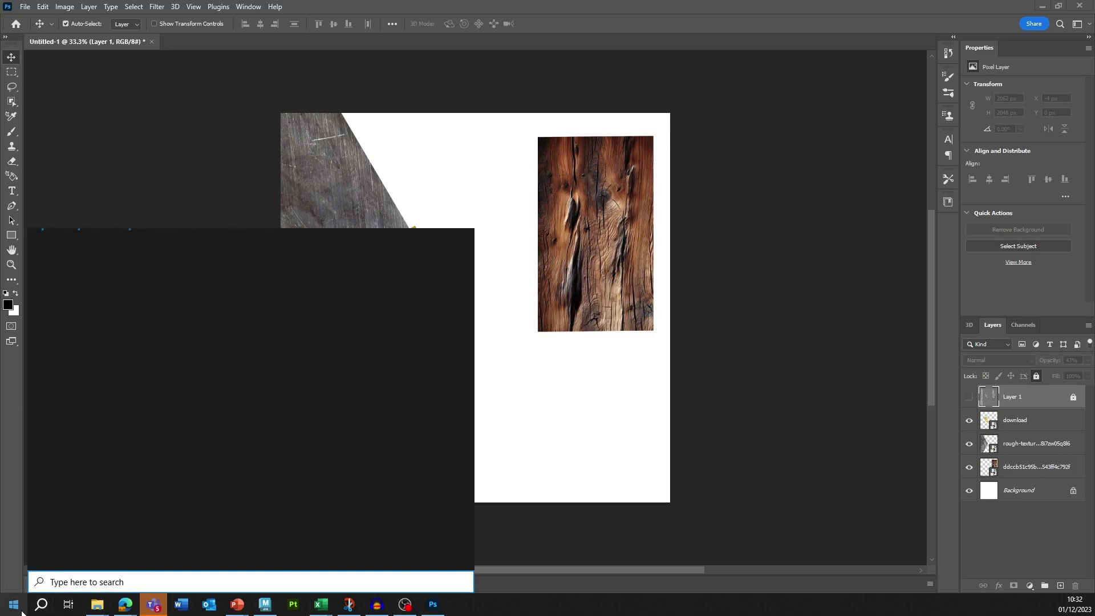
scroll(95, 456, "down", 10)
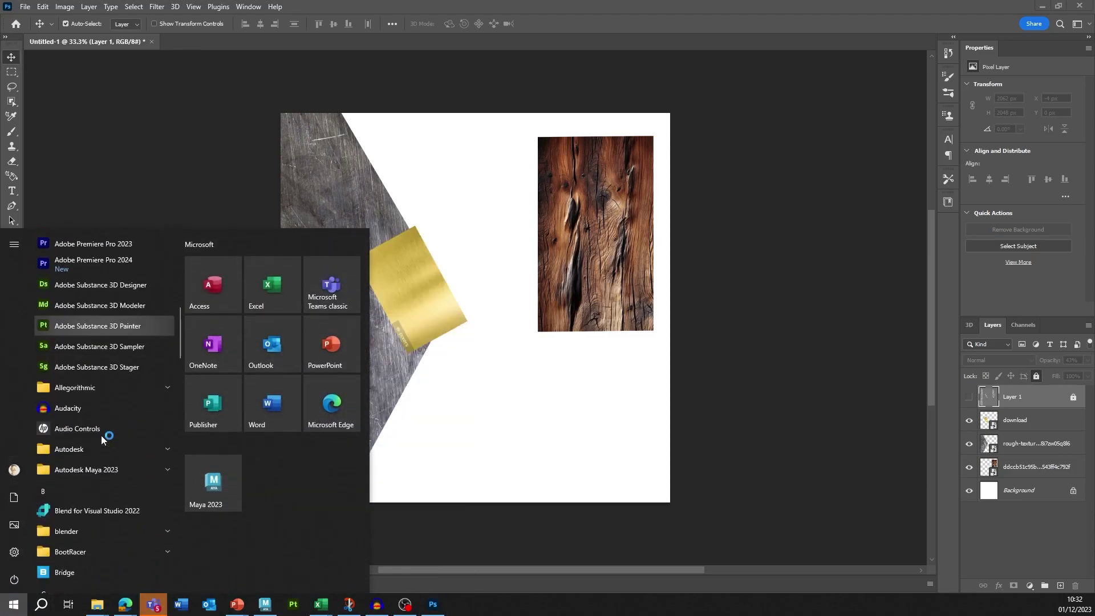
scroll(91, 320, "up", 2)
left_click(154, 429)
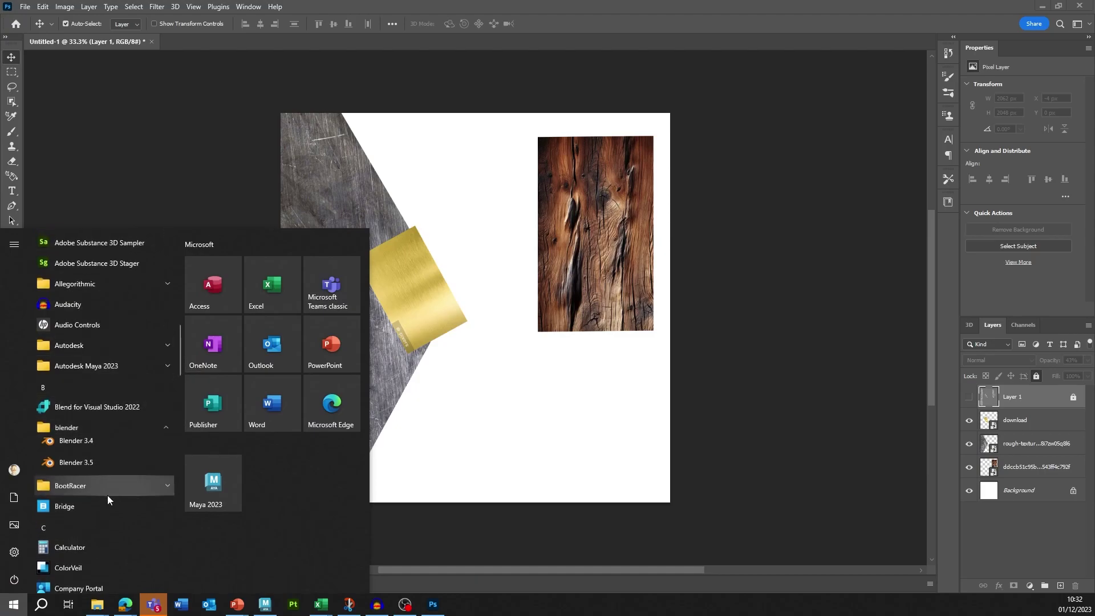
left_click(76, 468)
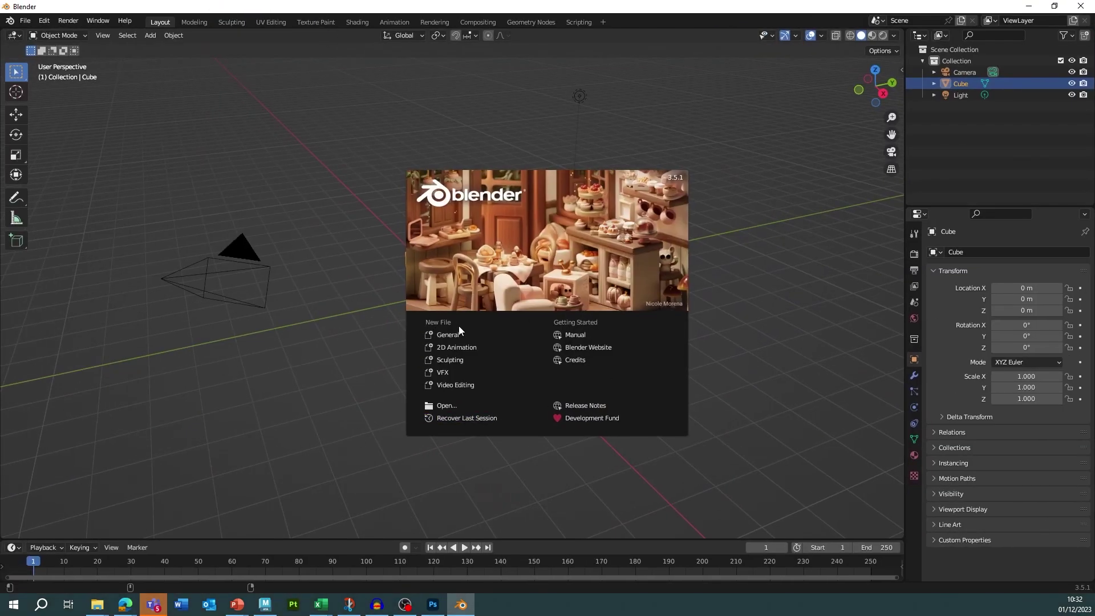
left_click(460, 331)
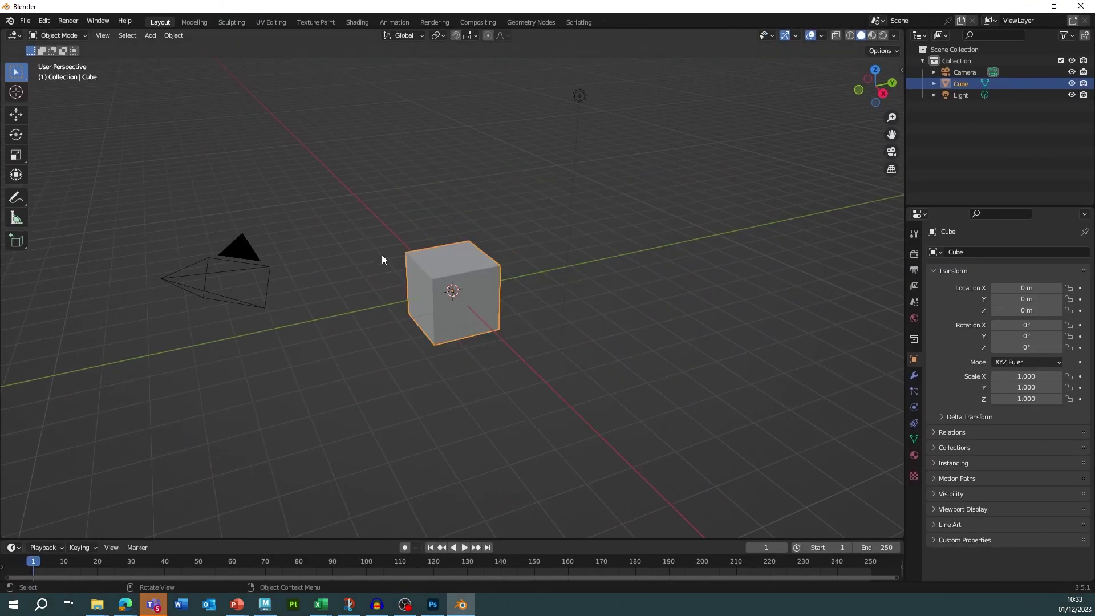
key("Delete")
Step: Import the katan_low.obj sword model from the Desktop
left_click(25, 21)
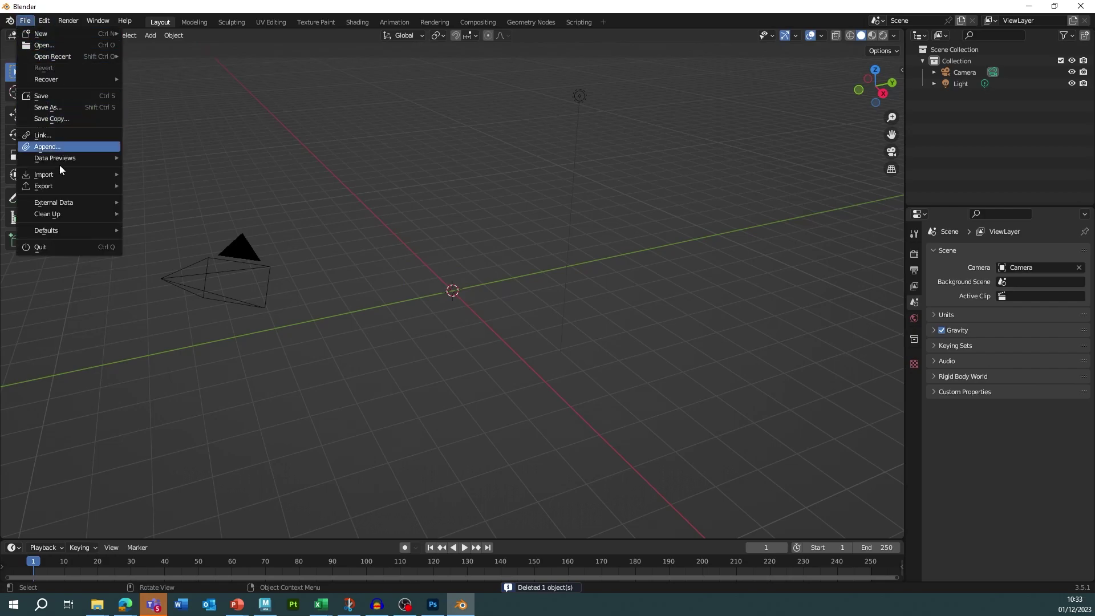
mouse_move(58, 173)
left_click(193, 310)
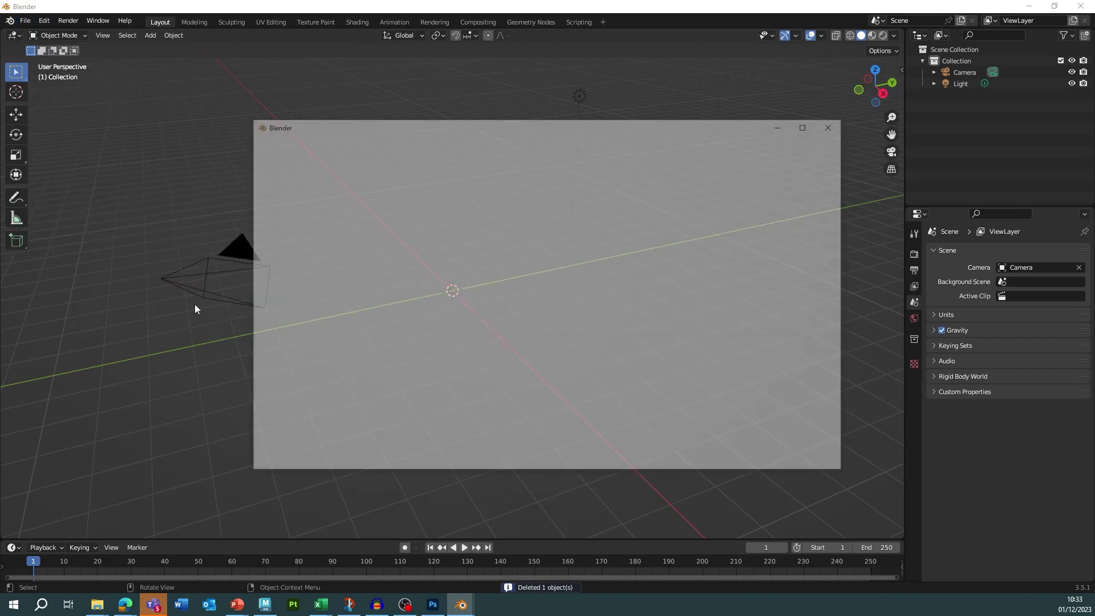
left_click(283, 265)
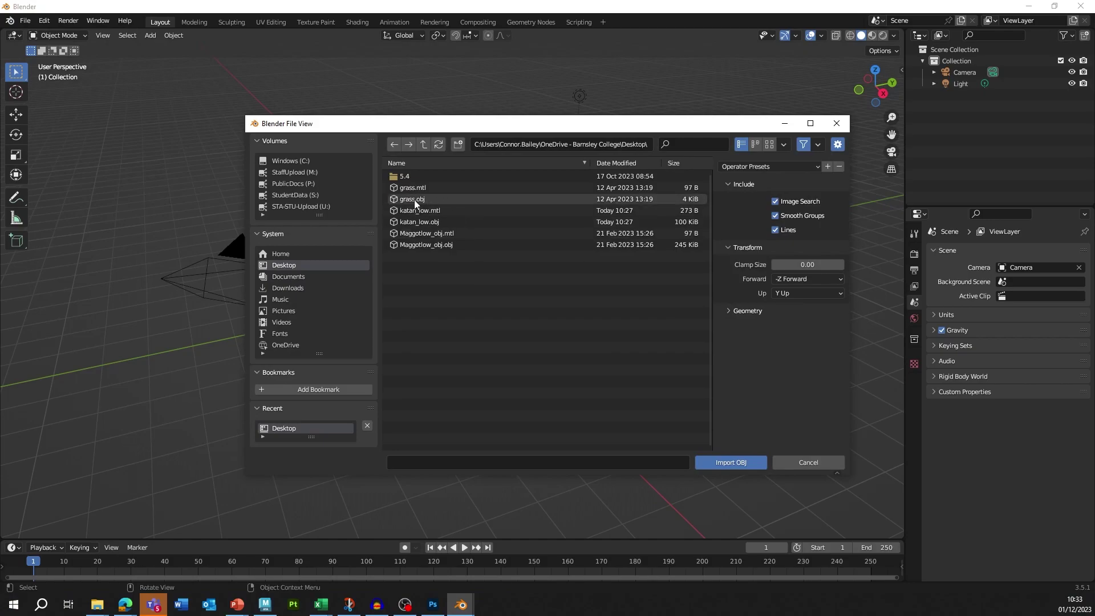
left_click(421, 222)
left_click(730, 462)
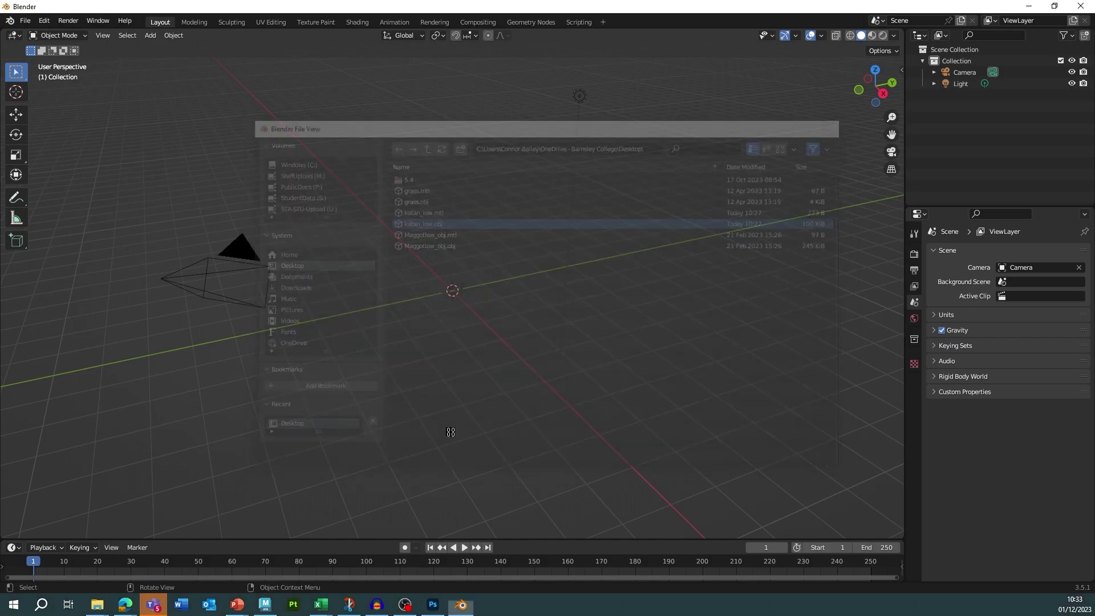
scroll(509, 217, "down", 4)
middle_click_drag(531, 184, 524, 302, "shift")
scroll(521, 280, "up", 2)
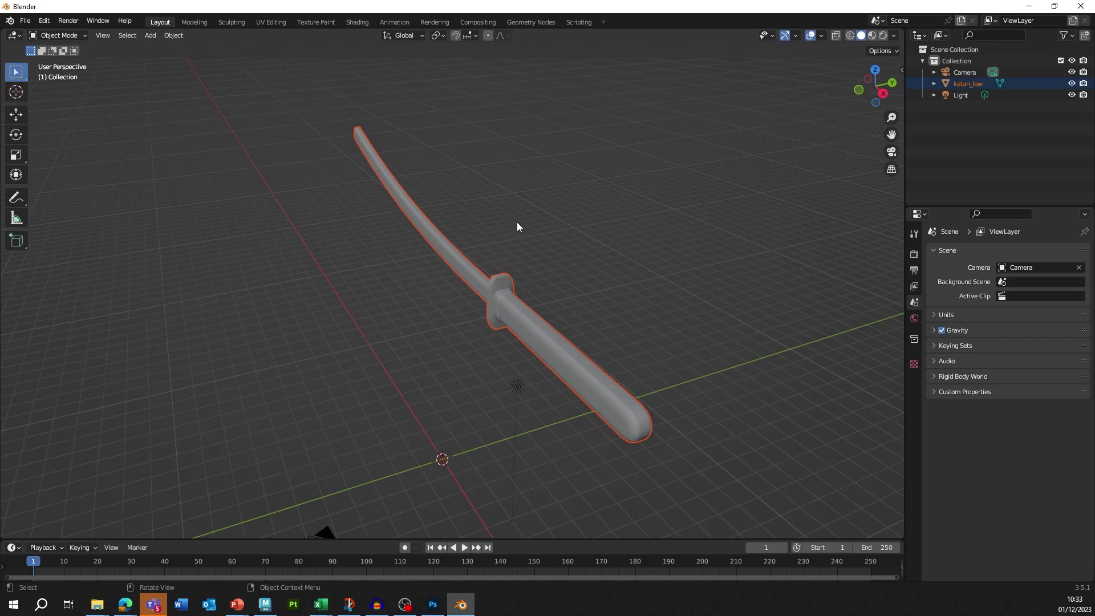
middle_click_drag(522, 247, 644, 238)
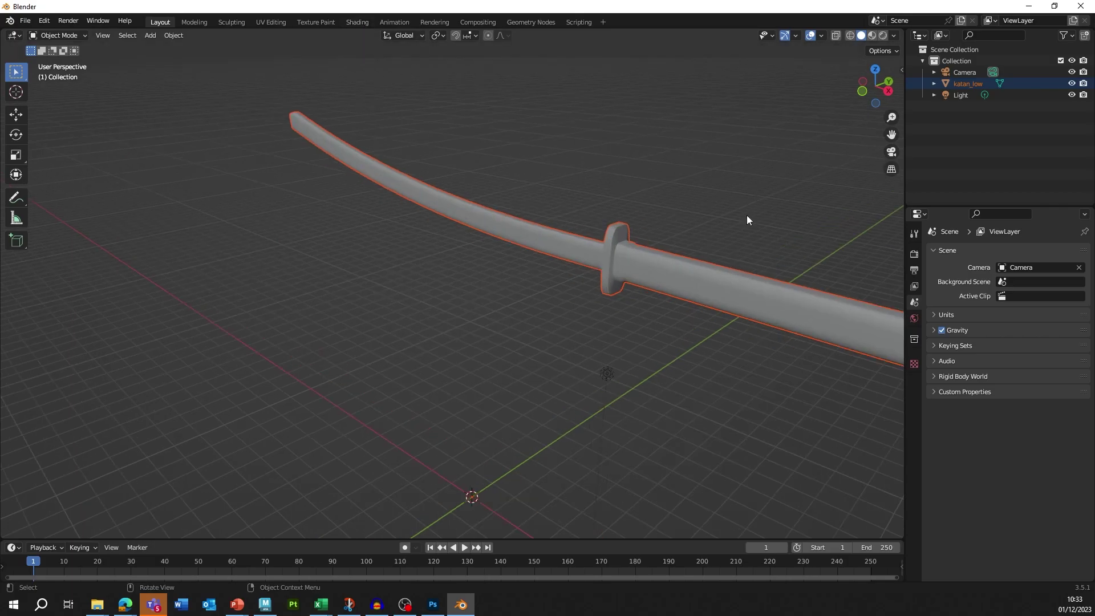
Step: Switch to the Shading workspace, select the katana and disable Show Backface for the lambert3SG material
left_click(357, 22)
mouse_move(654, 142)
middle_mouse_down()
mouse_move(586, 256)
mouse_move(504, 191)
mouse_move(541, 172)
mouse_move(508, 166)
middle_mouse_up()
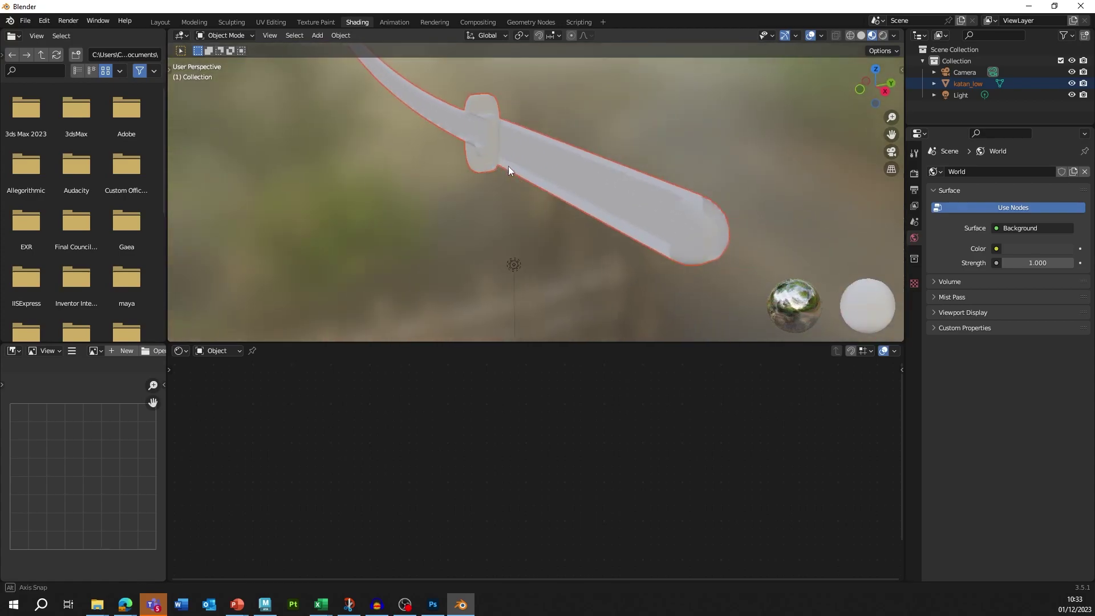
left_click(567, 192)
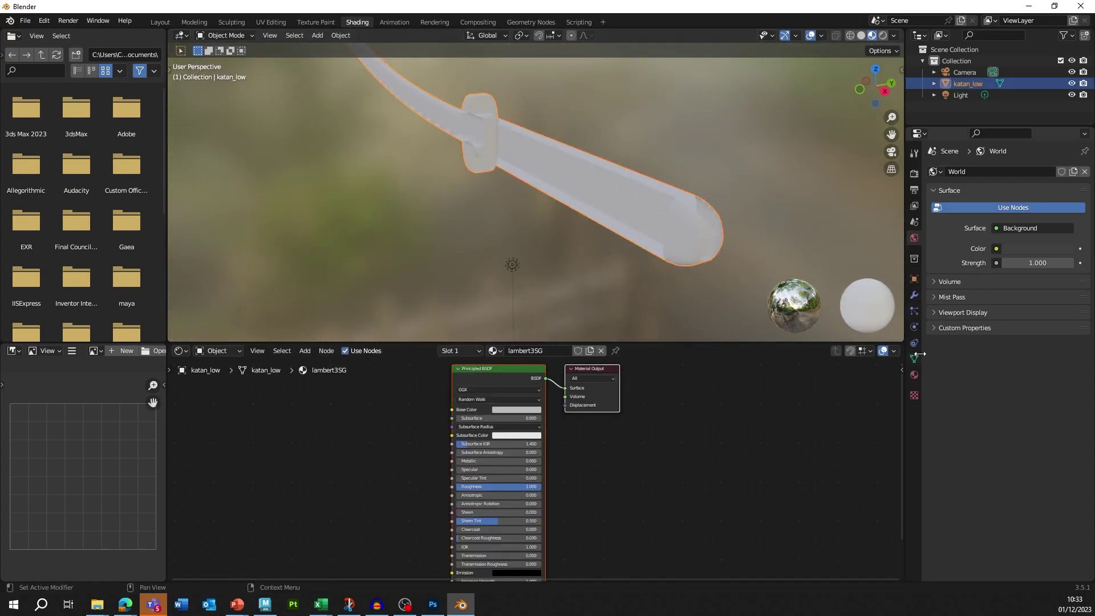
left_click(913, 376)
scroll(991, 422, "down", 15)
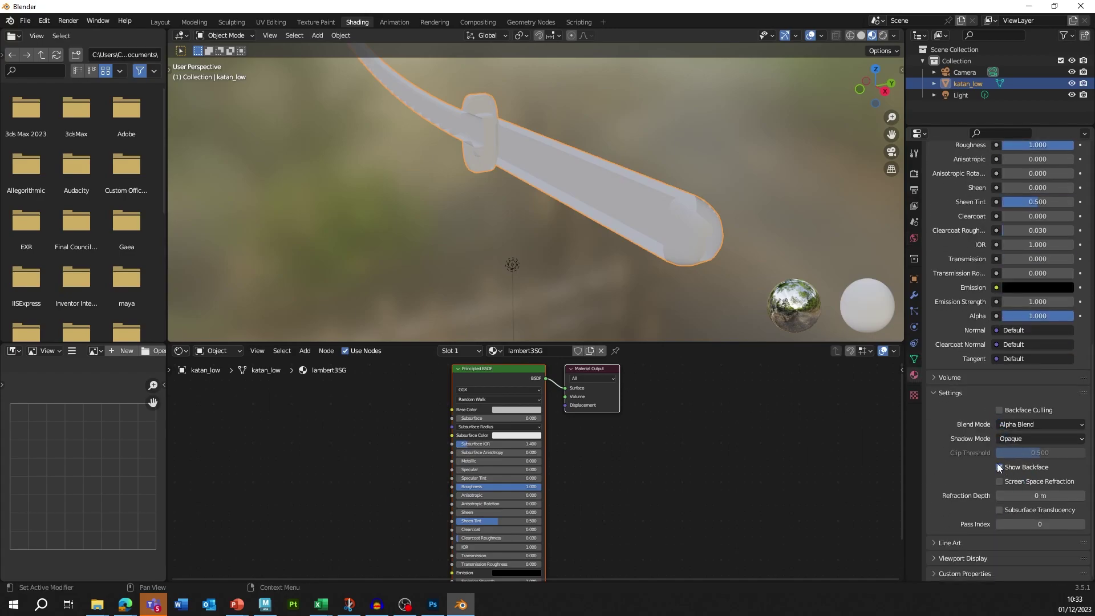
left_click(1005, 471)
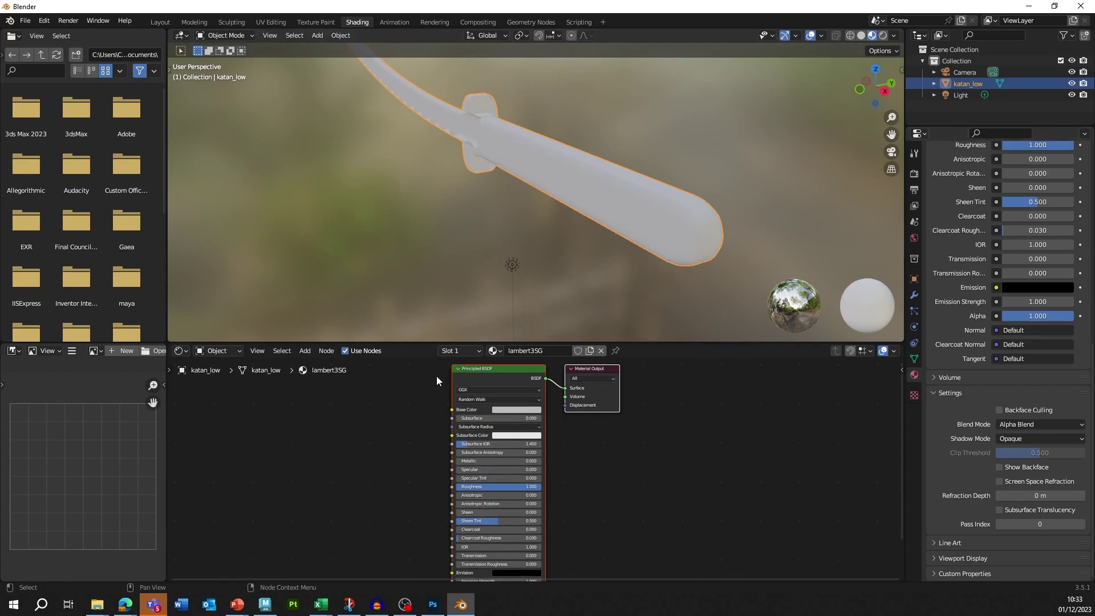
Step: Disable Show Backface for the initialShadingGroup and lambert2SG materials in Slots 2 and 3
left_click(459, 351)
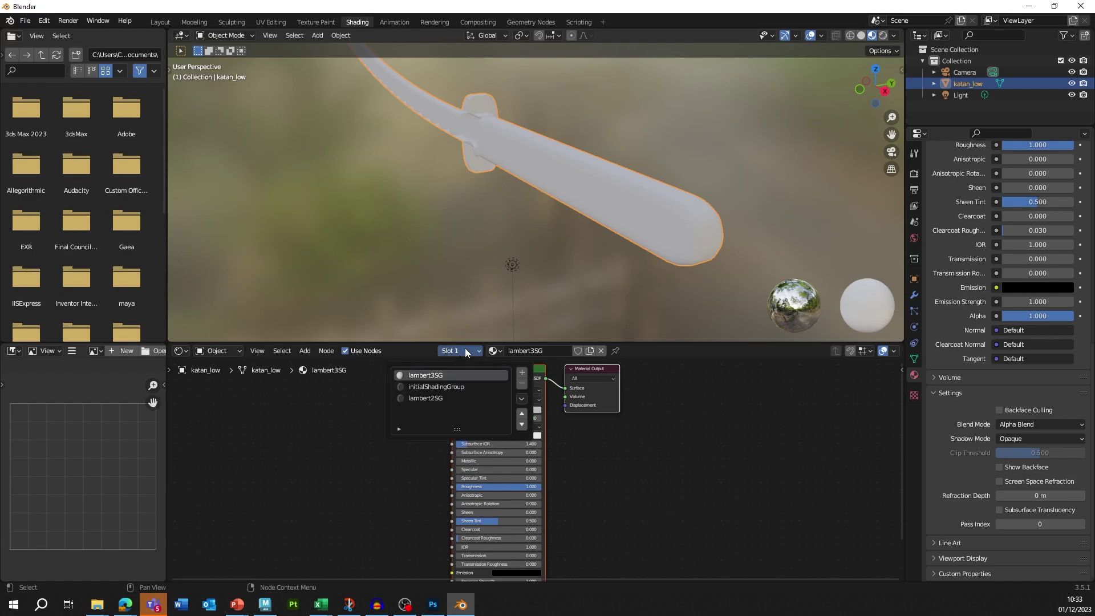
left_click(429, 388)
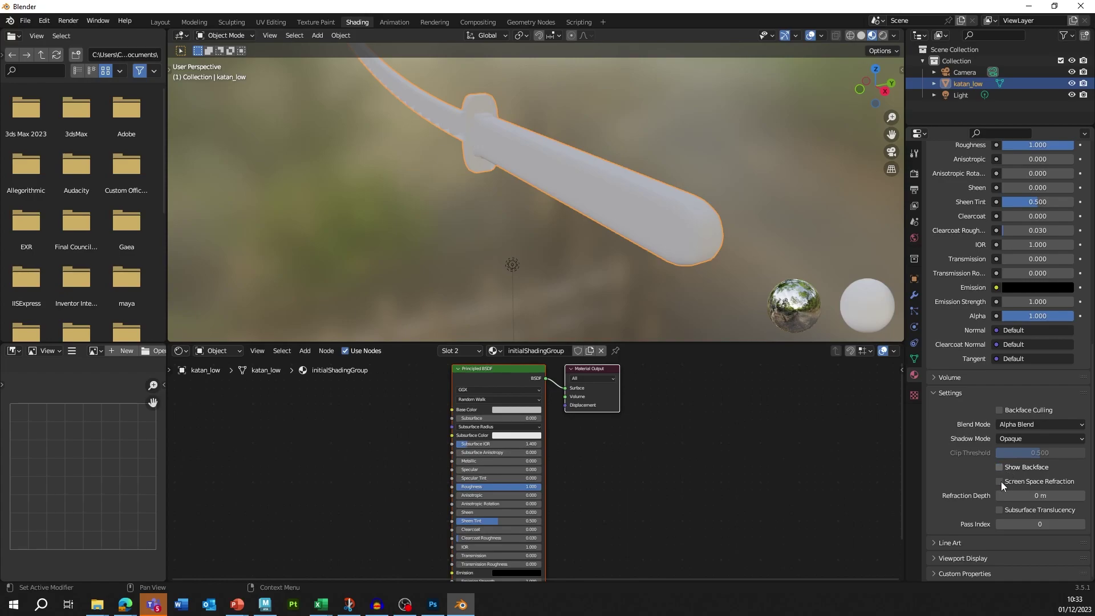
left_click(476, 350)
left_click(423, 398)
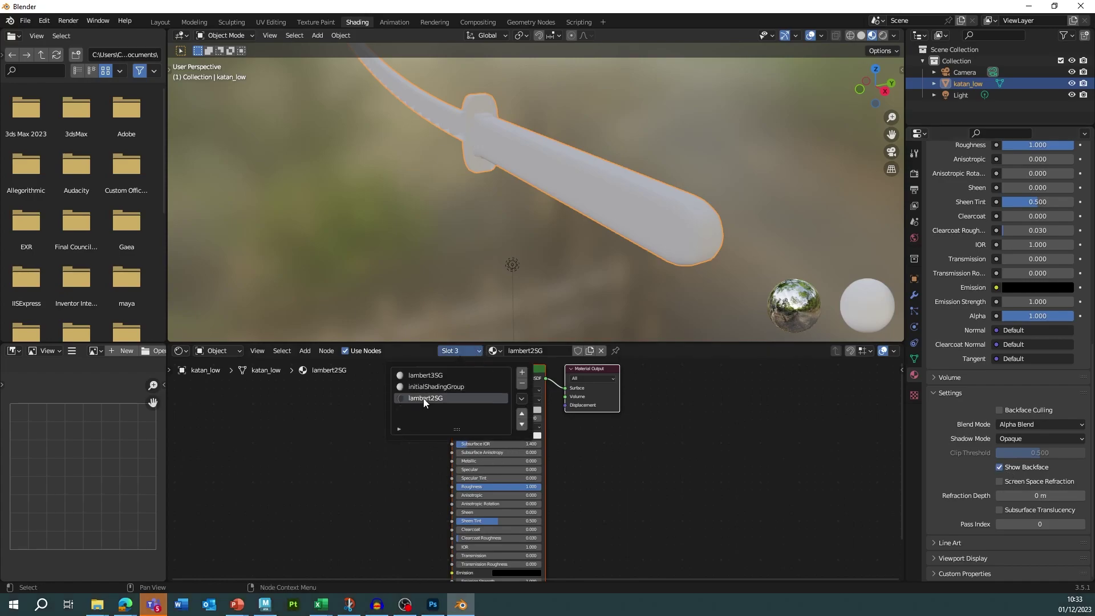
middle_click_drag(496, 171, 570, 216)
left_click(456, 351)
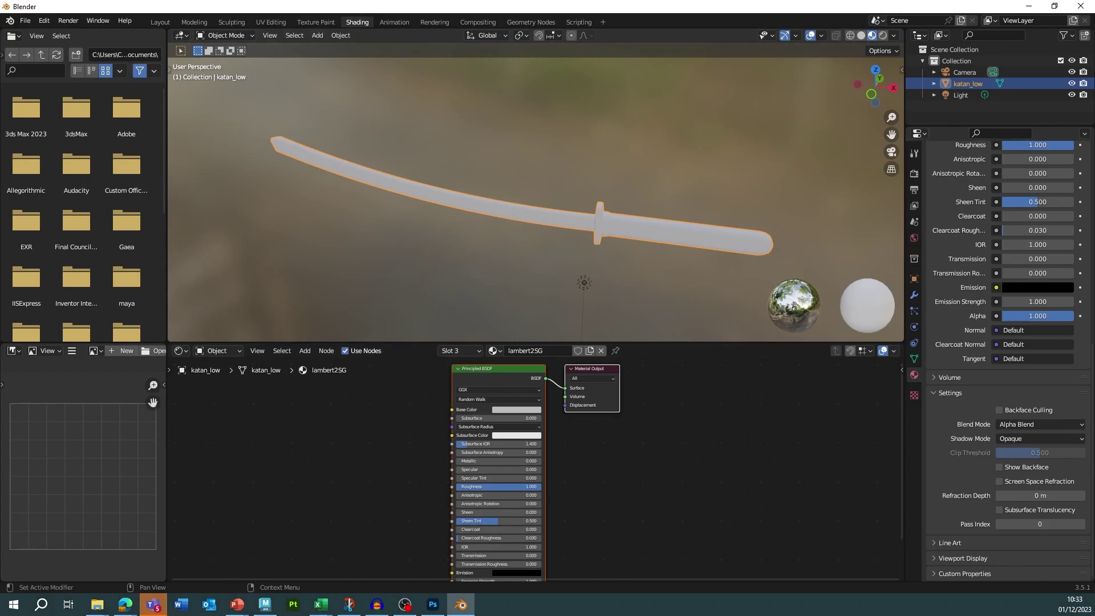
Step: Add the JKatanaAlbedo PNG from the Downloads folder as an image texture node in the lambert2SG material
left_click(1094, 164)
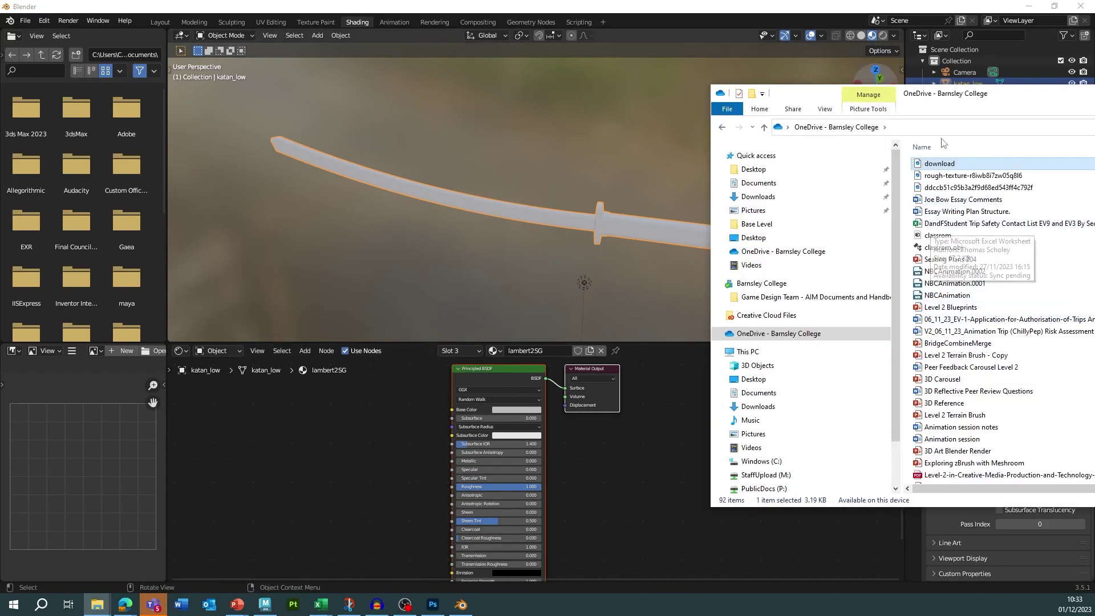
left_click(780, 183)
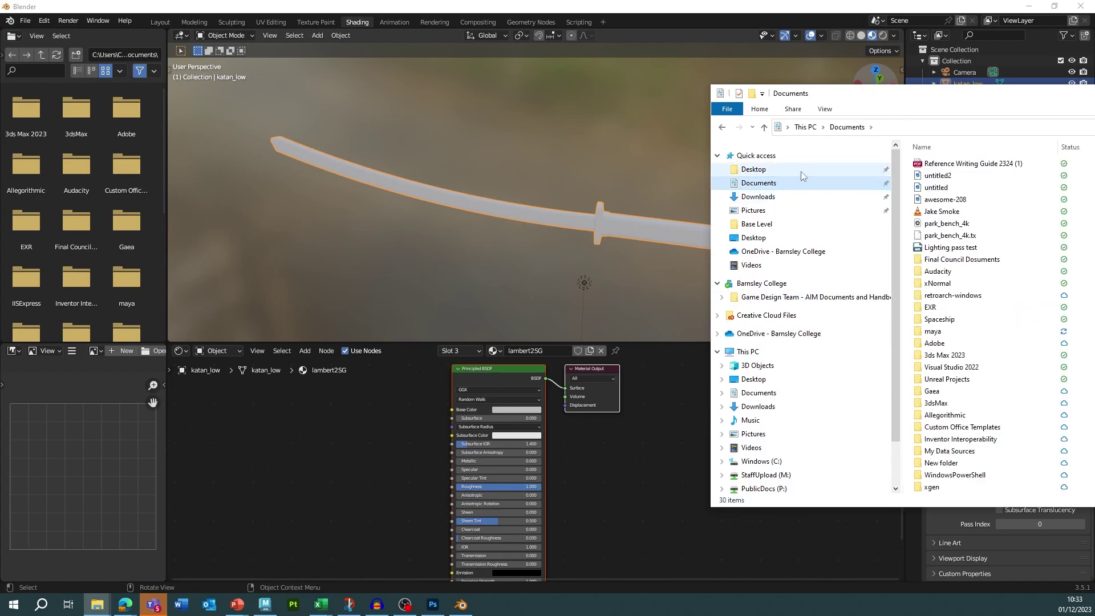
left_click(754, 379)
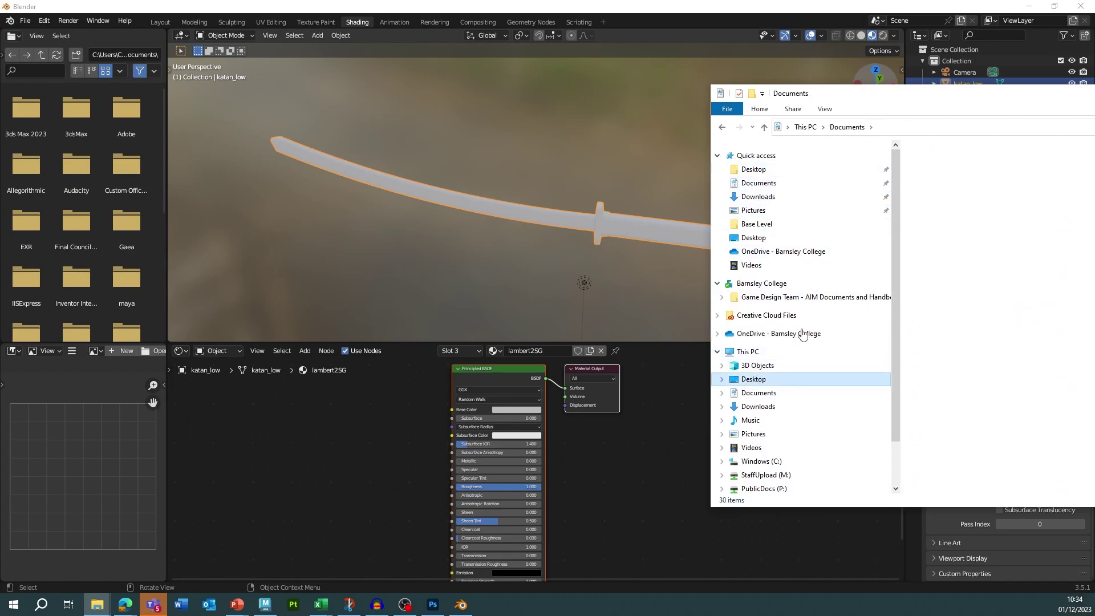
left_click(752, 170)
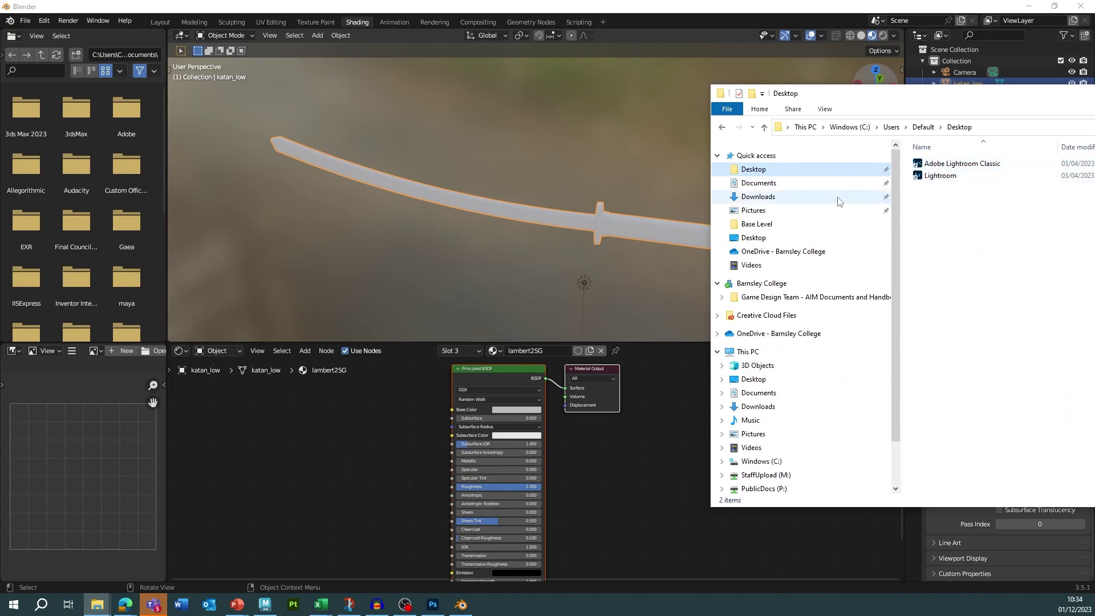
left_click_drag(867, 95, 1094, 96)
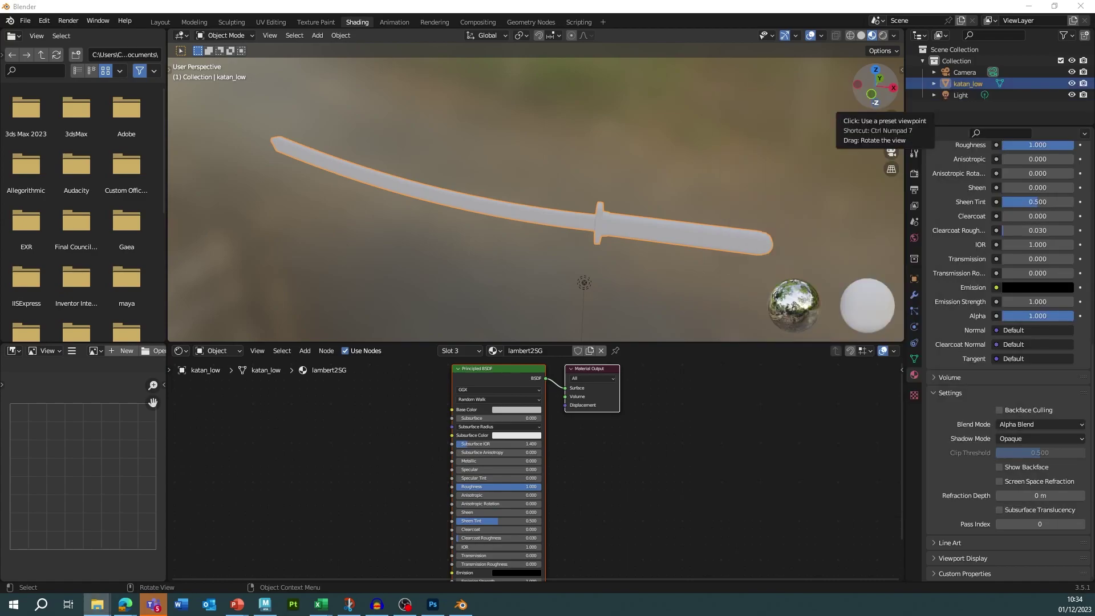
left_click_drag(1094, 128, 789, 136)
left_click_drag(881, 216, 283, 474)
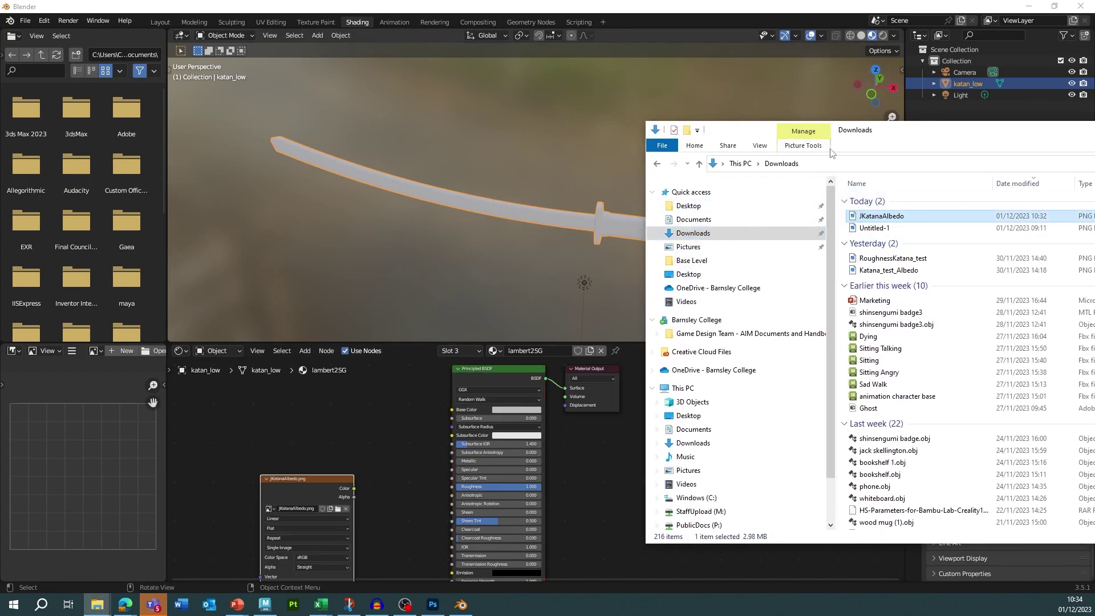
Step: Connect the JKatanaAlbedo texture's Color output to the lambert2SG shader's Base Color
left_click_drag(949, 137, 703, 150)
left_click(460, 604)
left_click_drag(325, 479, 452, 410)
scroll(425, 220, "up", 5)
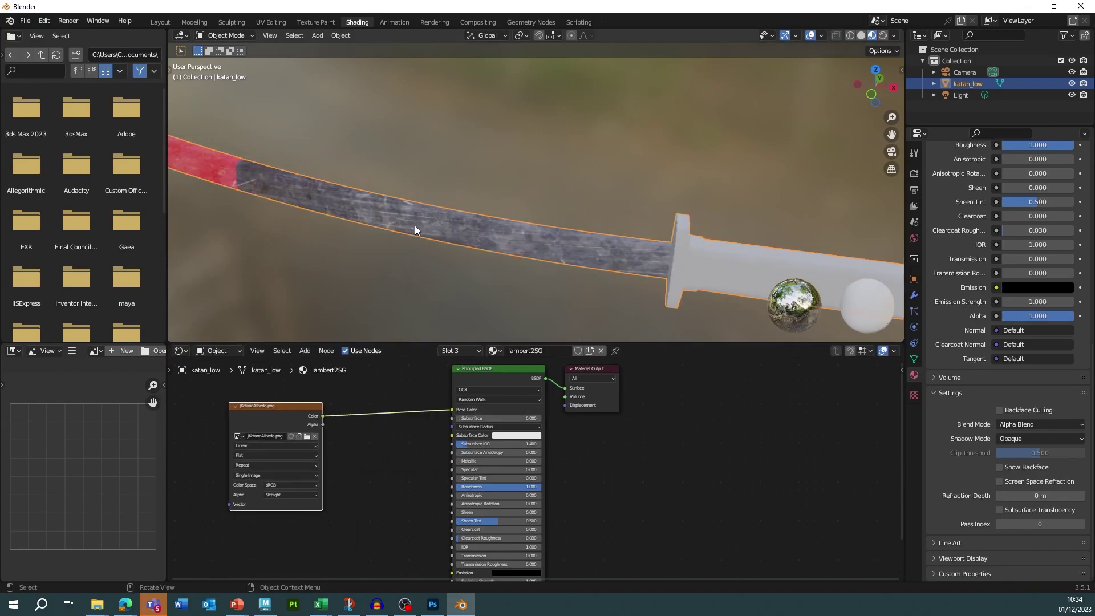
scroll(194, 146, "down", 3)
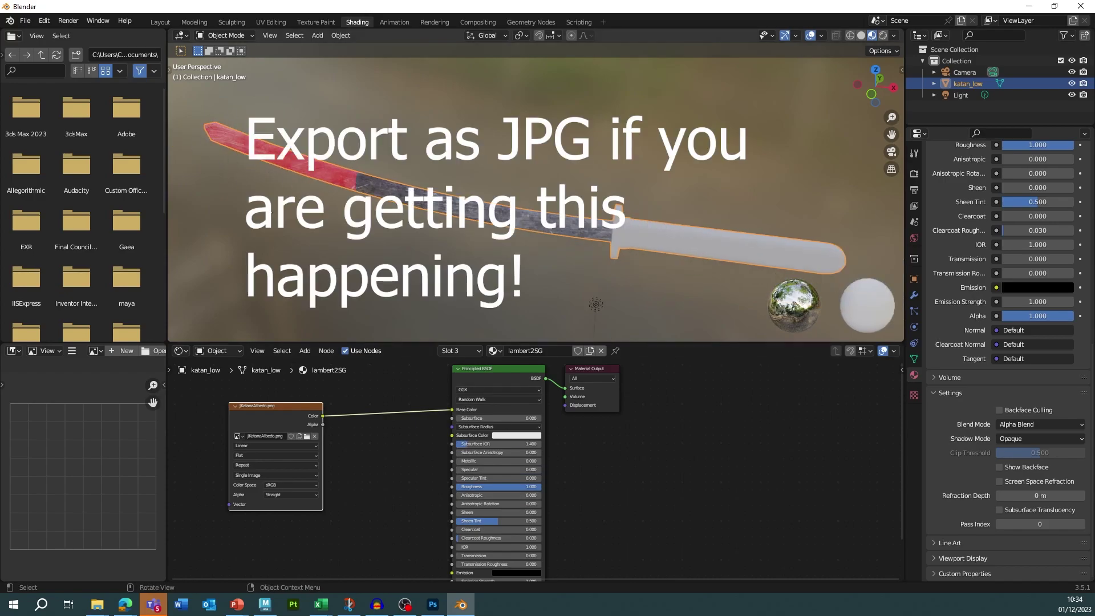
Step: Add the JKatanaAlbedo PNG from Downloads as an image texture in the initialShadingGroup material in Slot 2 and connect its Color to Base Color
left_click(456, 351)
left_click(478, 350)
left_click(429, 387)
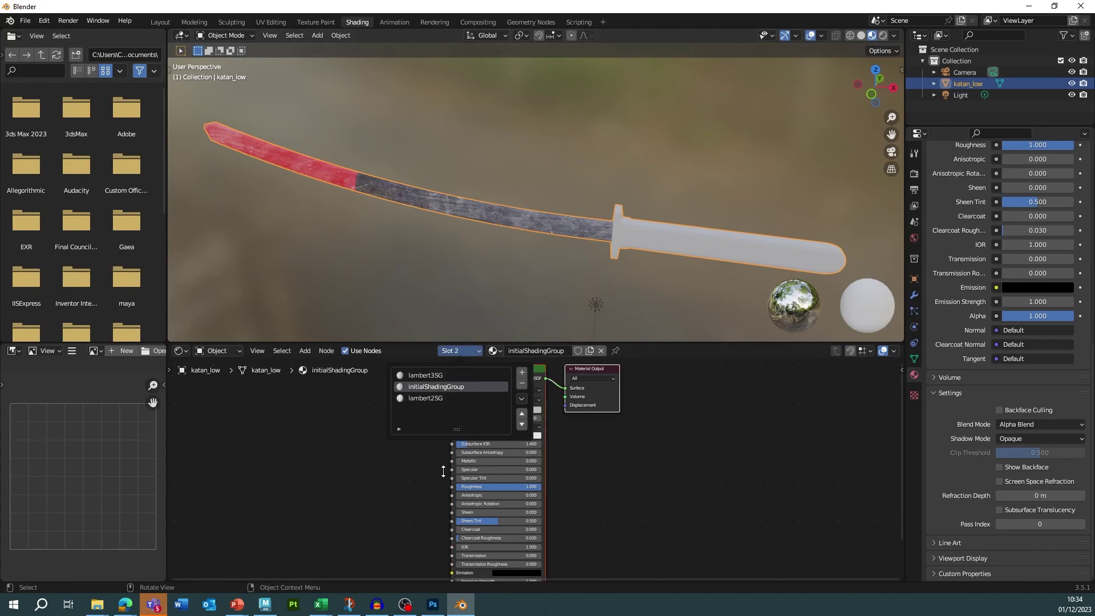
mouse_move(97, 605)
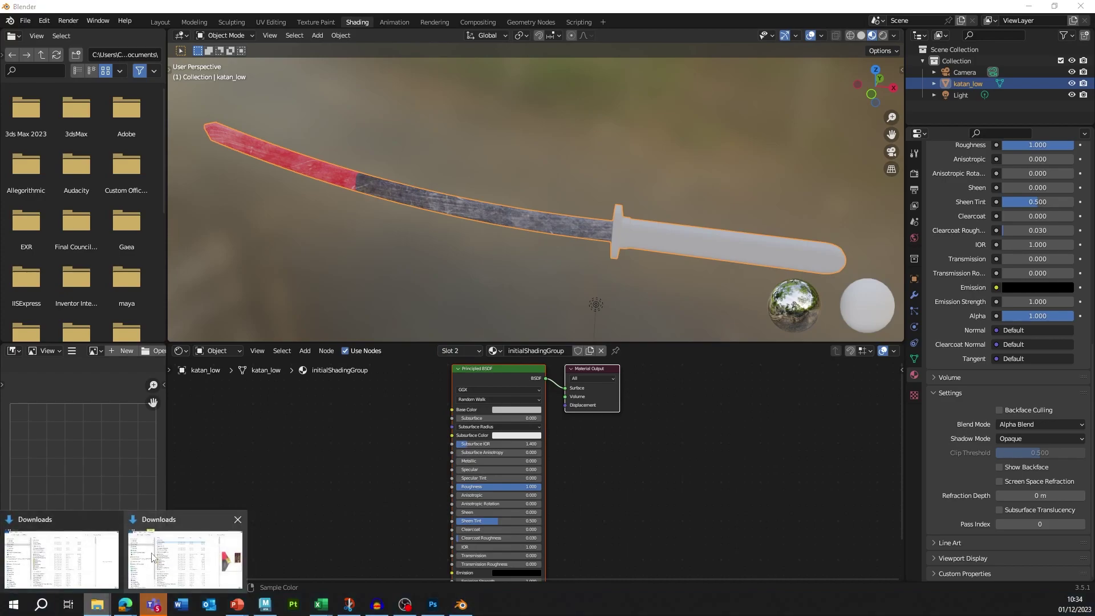
left_click(163, 558)
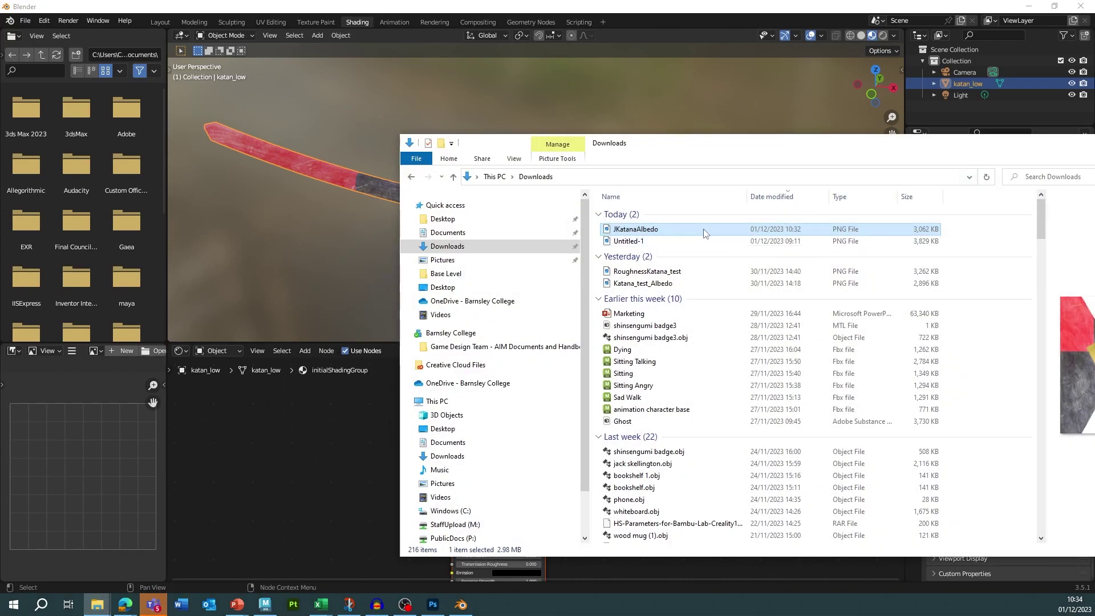
left_click_drag(260, 442, 261, 443)
left_click_drag(337, 447, 451, 410)
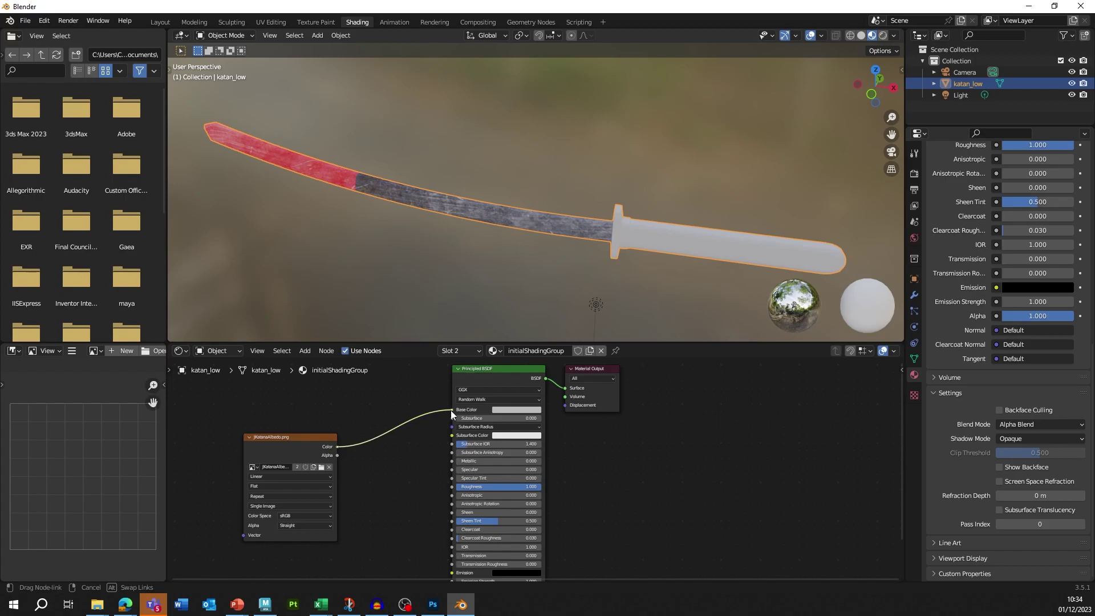
Step: Add the JKatanaAlbedo PNG from Downloads to the lambert3SG material in Slot 1 and link its Color output to the shader's Base Color
left_click(477, 352)
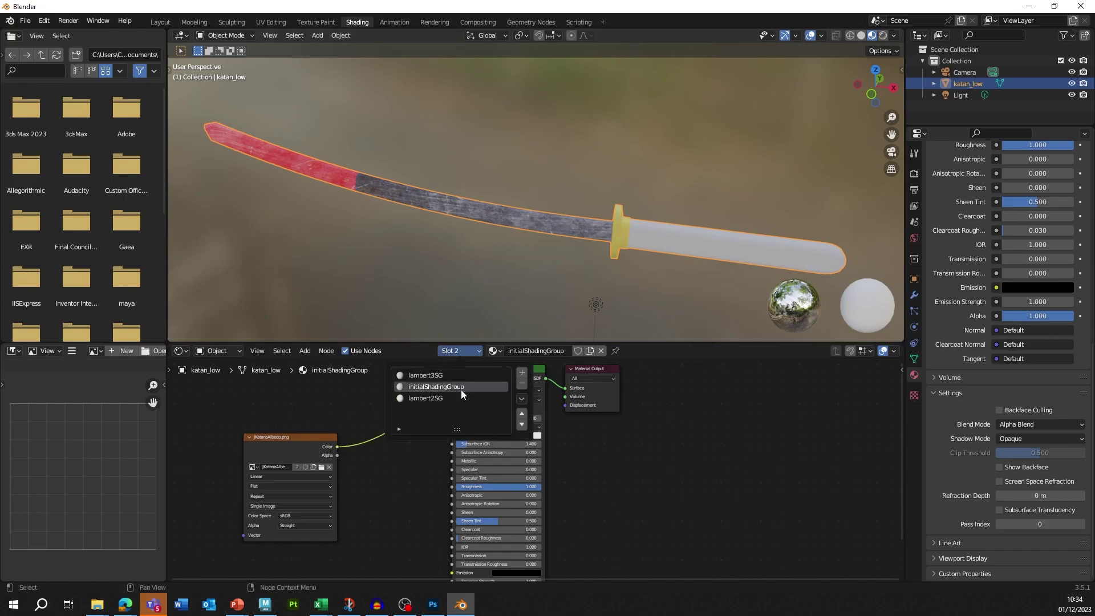
left_click(439, 375)
mouse_move(97, 605)
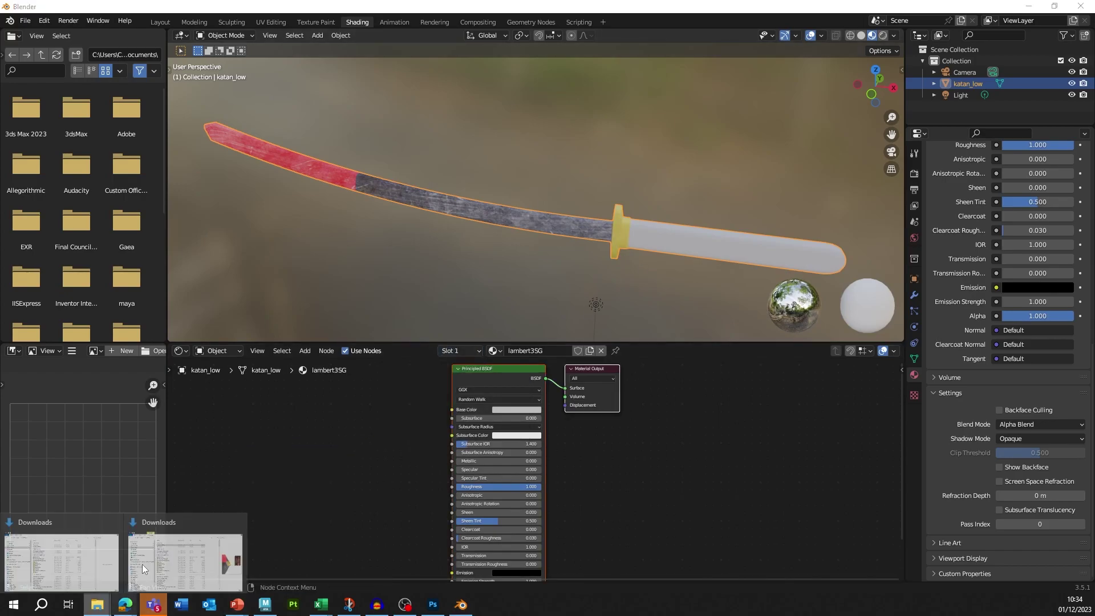
left_click(137, 529)
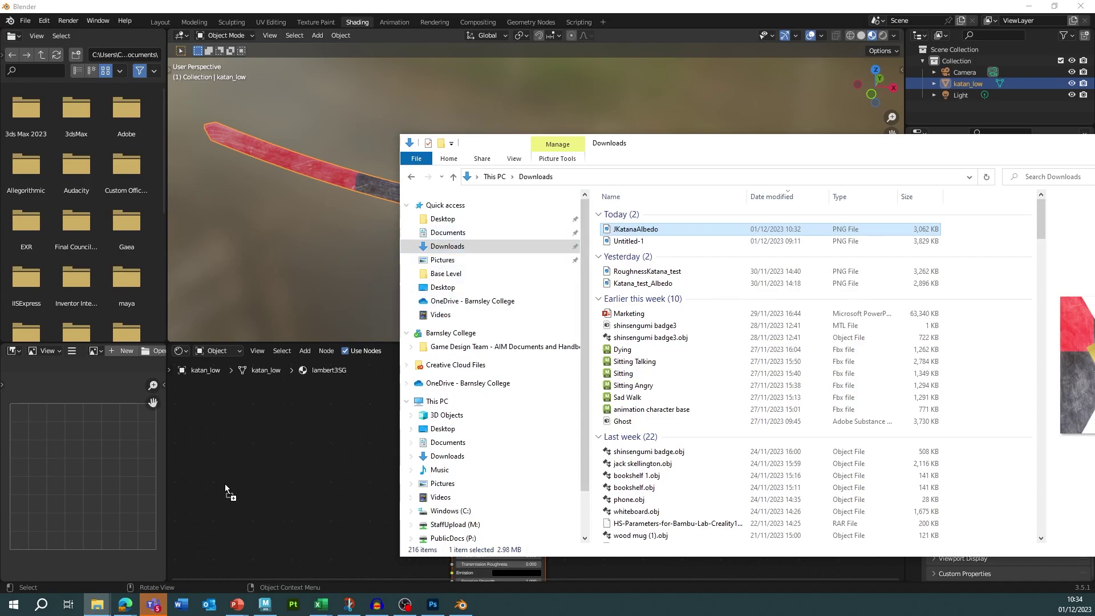
left_click_drag(316, 477, 279, 459)
left_click(374, 495)
left_click_drag(360, 467, 450, 410)
Step: Examine the textured handle, guard and blade up close, and check the albedo layout in Photoshop before returning to Blender
scroll(701, 268, "up", 5)
middle_click_drag(798, 226, 705, 200)
scroll(684, 184, "up", 2)
middle_click_drag(630, 162, 660, 183, "shift")
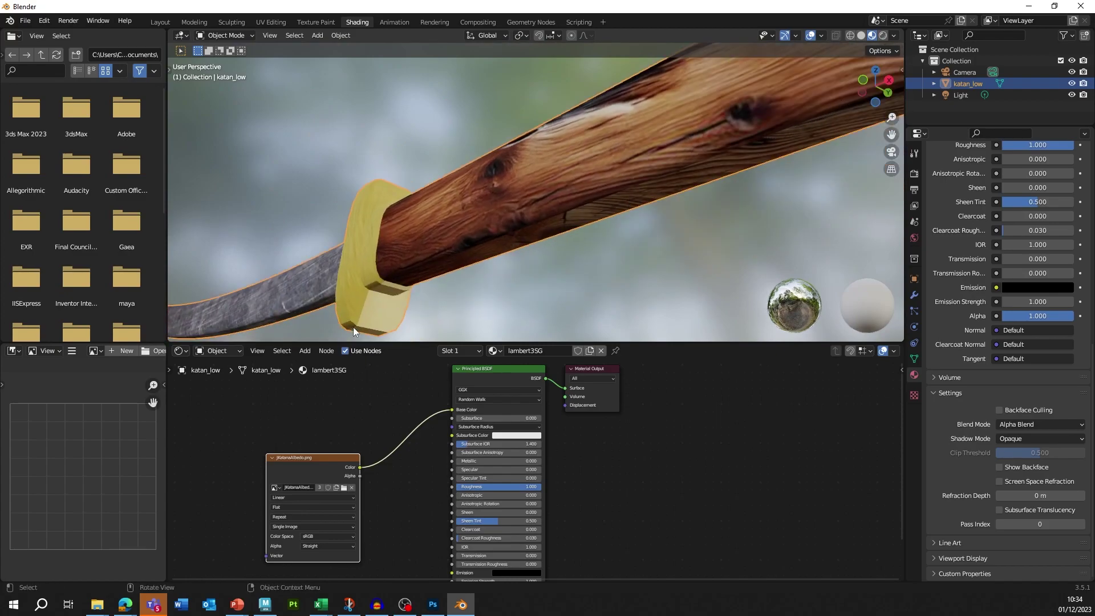
scroll(439, 182, "down", 5)
middle_click_drag(464, 149, 464, 241)
middle_click_drag(544, 280, 623, 178, "shift")
scroll(610, 190, "up", 4)
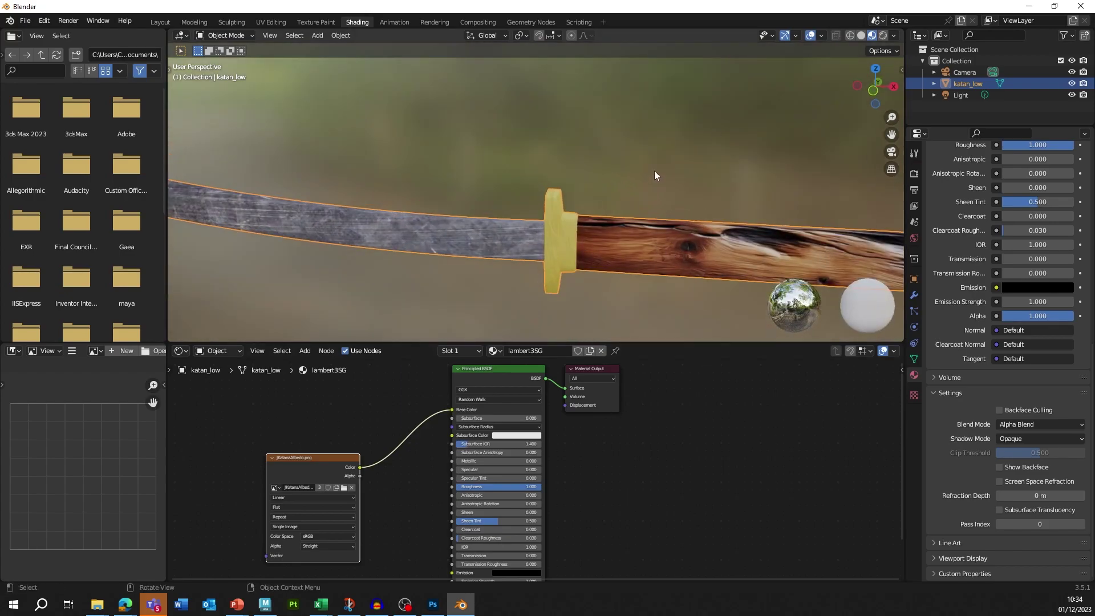
left_click(433, 604)
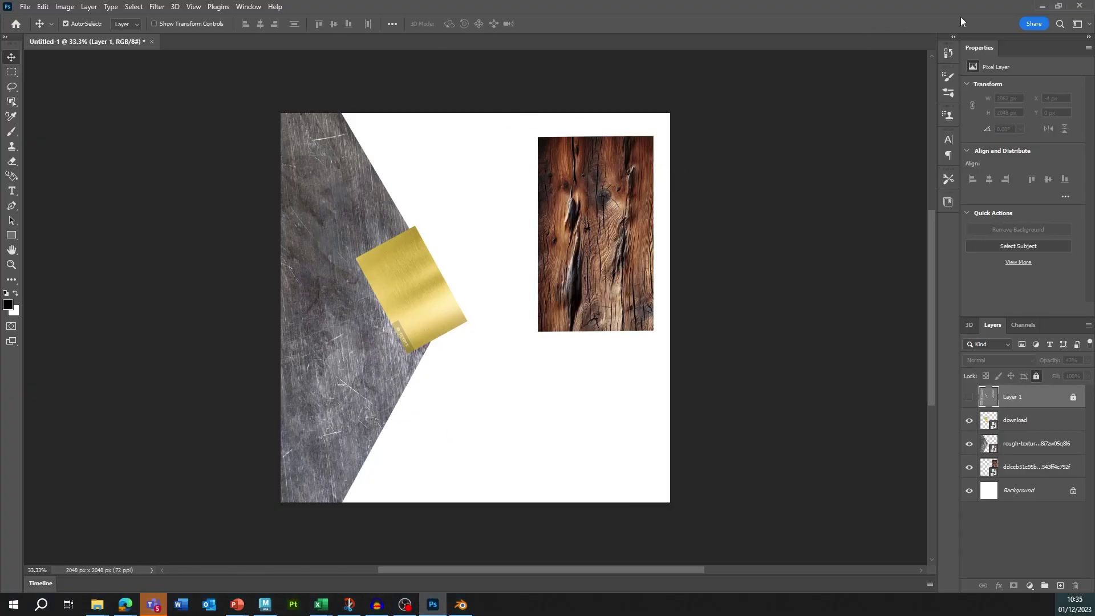
left_click(1039, 6)
Step: Move the lambert3SG texture node level with Base Color, and set the initialShadingGroup material's Metallic to 1.000 and Roughness to 0.450
left_click_drag(348, 472, 301, 416)
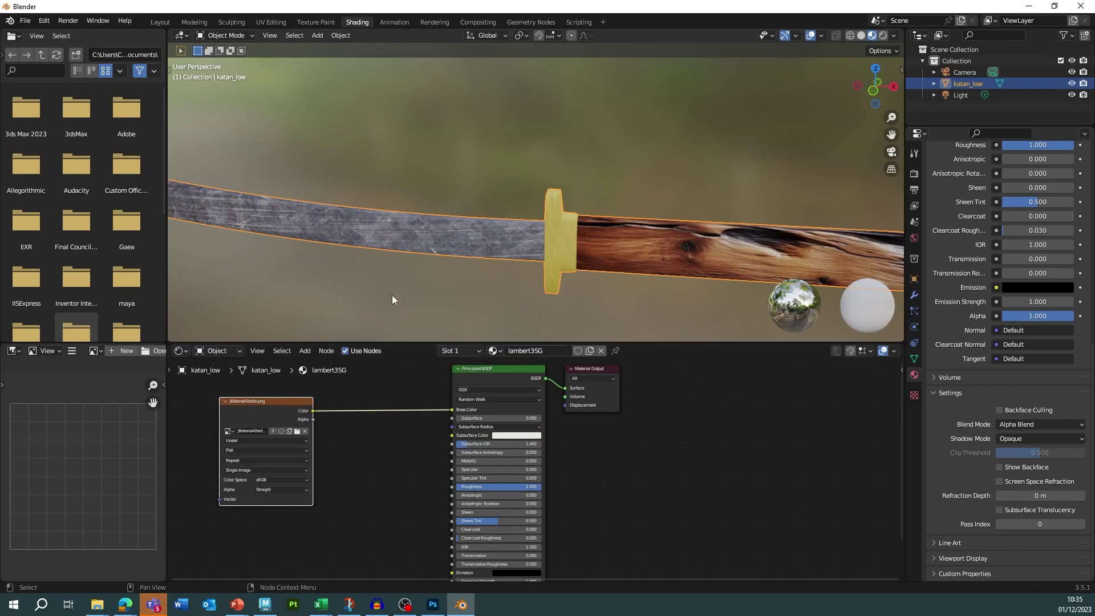
mouse_move(477, 461)
left_mouse_down()
mouse_move(559, 460)
mouse_move(474, 461)
left_mouse_up()
left_click(472, 352)
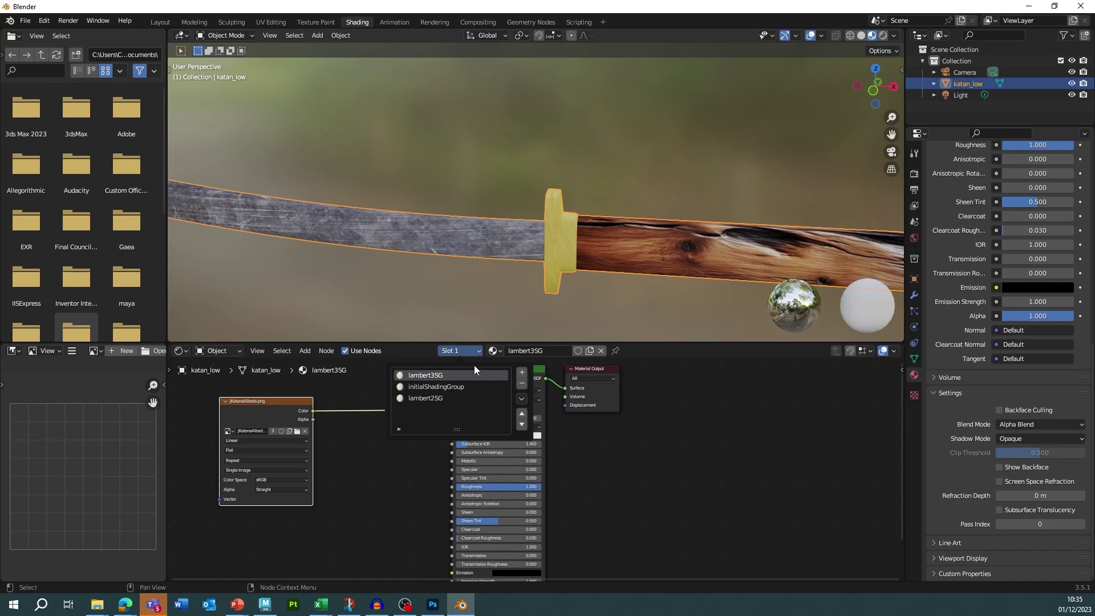
left_click(451, 387)
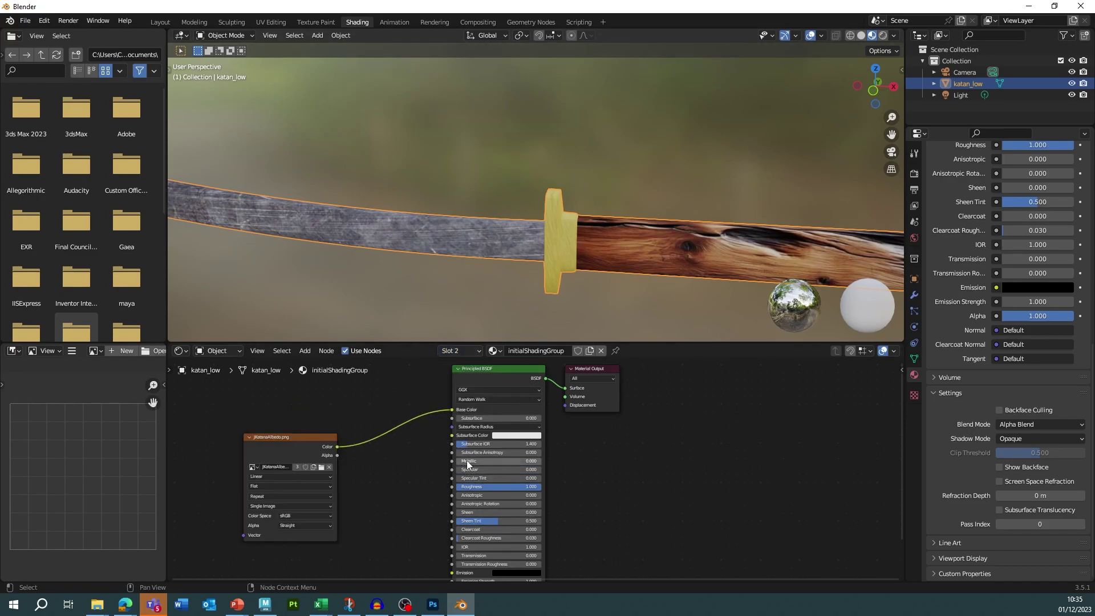
left_click_drag(465, 461, 464, 487)
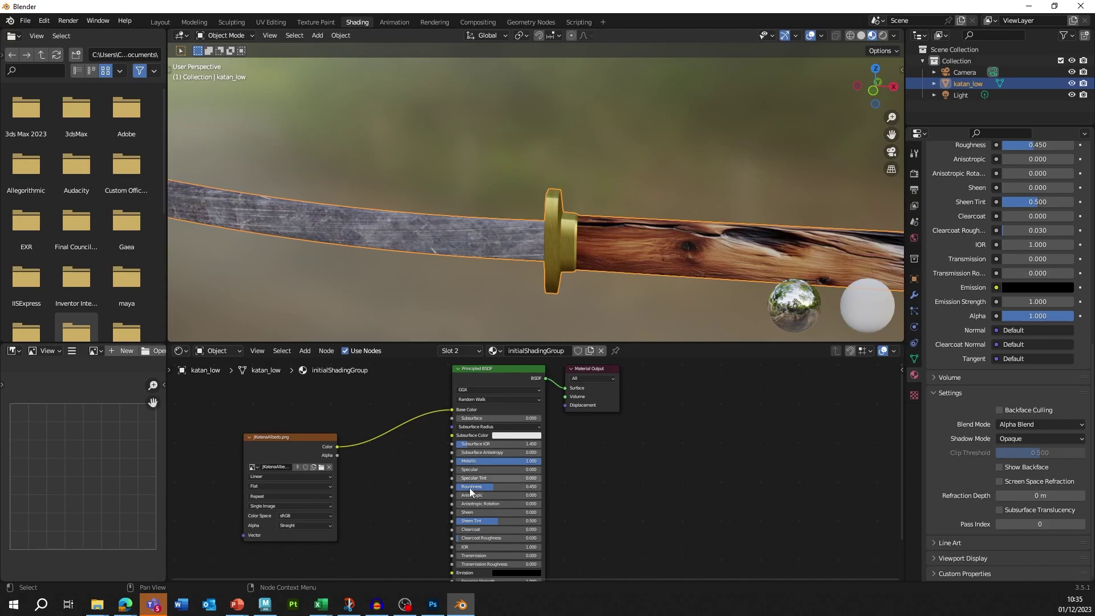
Step: Set the lambert2SG blade material's Metallic to 1.000 and Roughness to 0.100, and inspect the katana's reflections
left_click(476, 349)
left_click(426, 398)
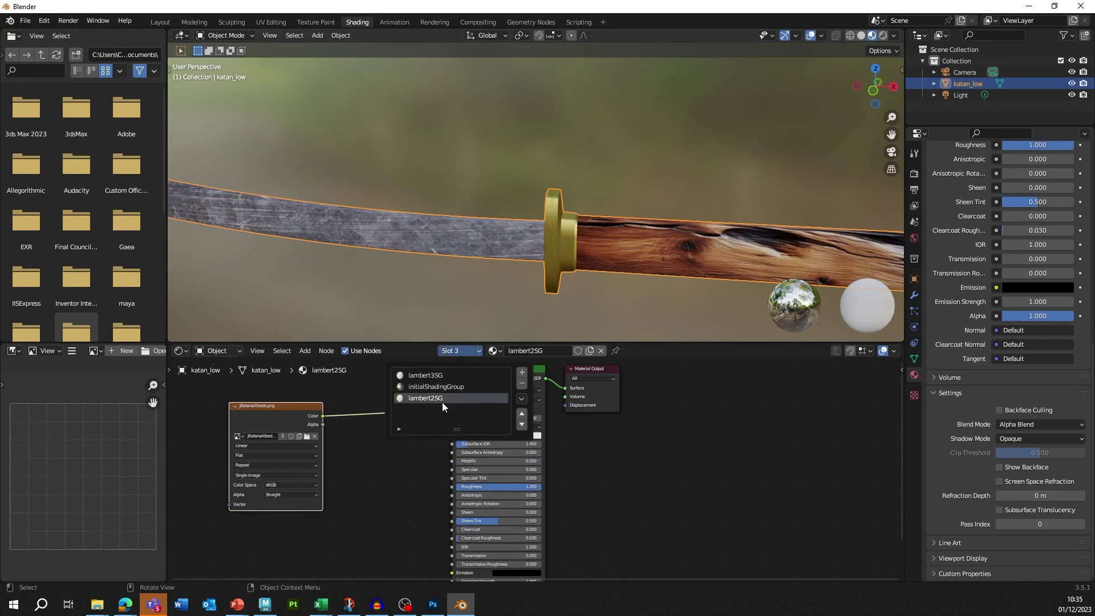
mouse_move(485, 461)
left_mouse_down()
mouse_move(541, 461)
mouse_move(430, 488)
left_mouse_up()
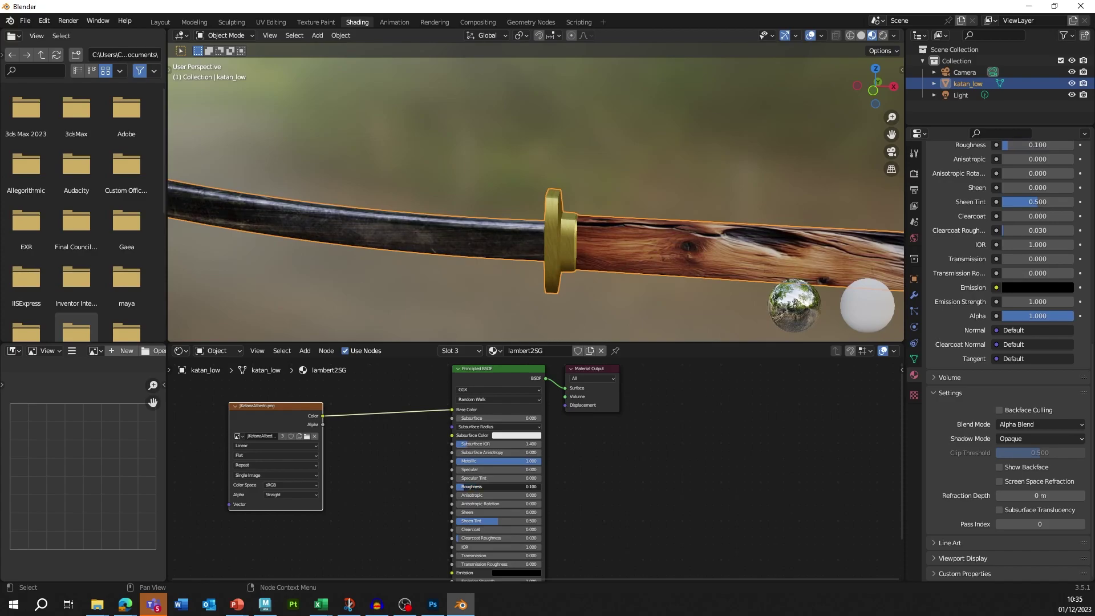
middle_click_drag(381, 232, 499, 223)
middle_click_drag(653, 181, 774, 194)
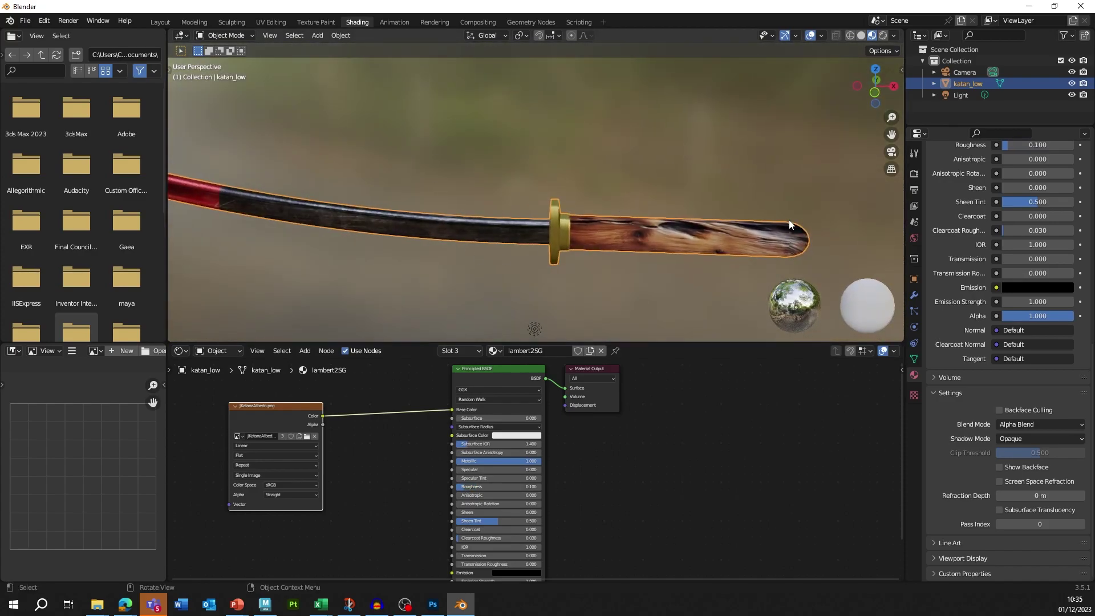
scroll(534, 251, "up", 2)
scroll(427, 282, "up", 1)
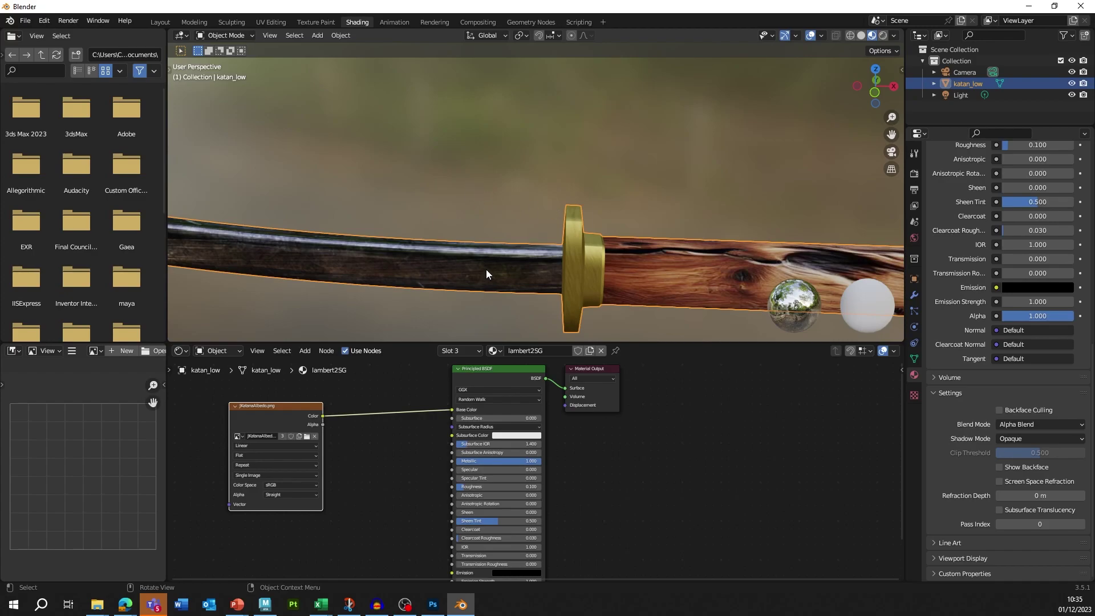
scroll(546, 223, "down", 1)
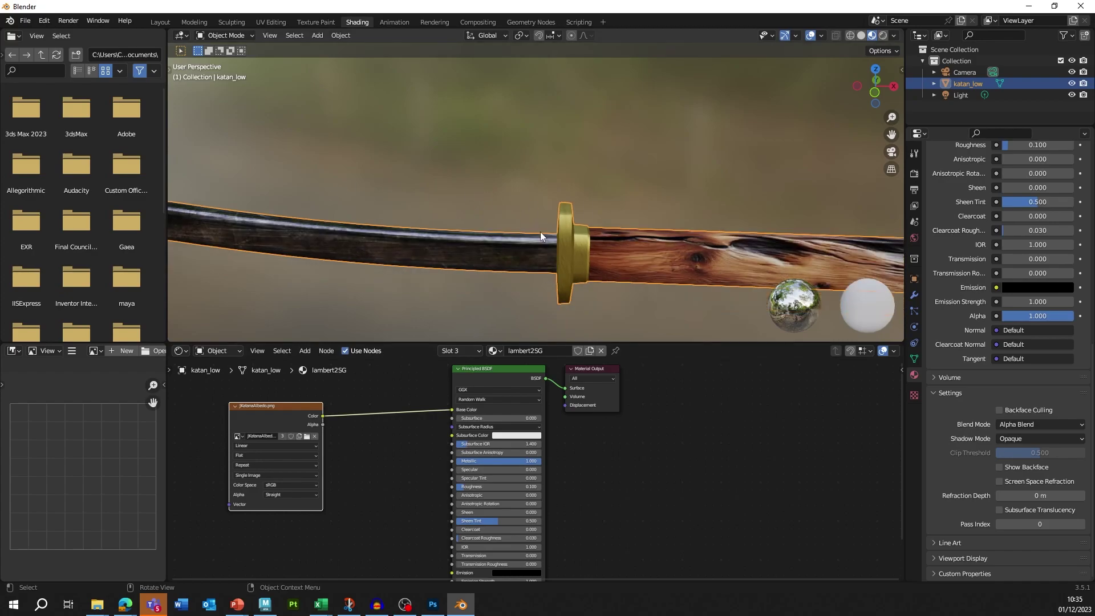